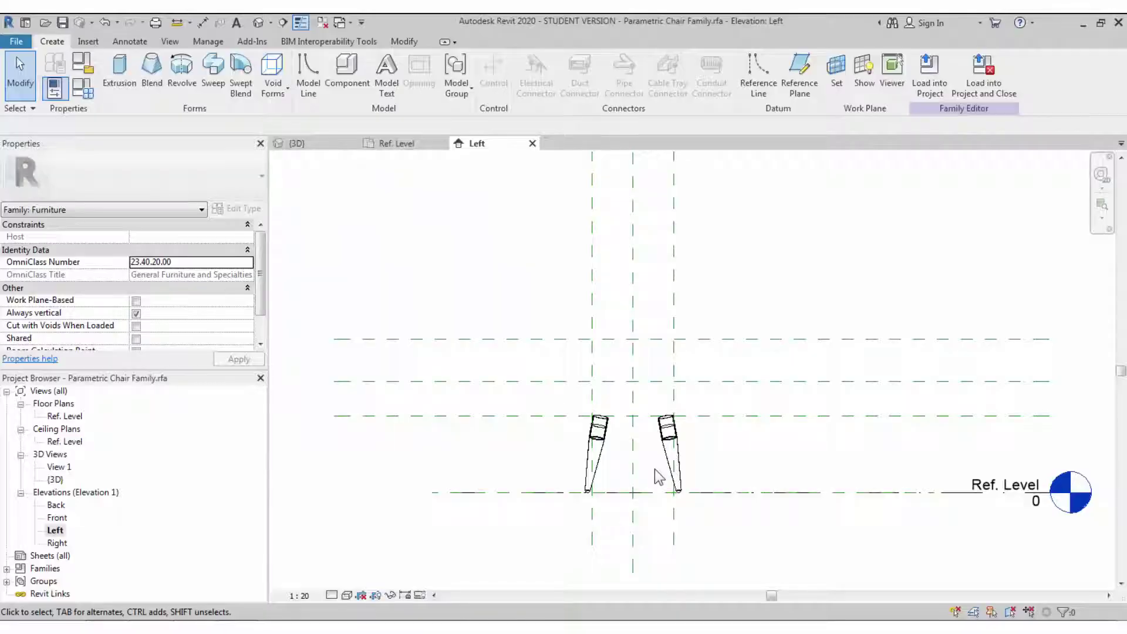
# Step: Create a sweep whose path is a shallow downward-sagging arc across the tops of the chair legs, and finish the path sketch
pyautogui.click(213, 68)
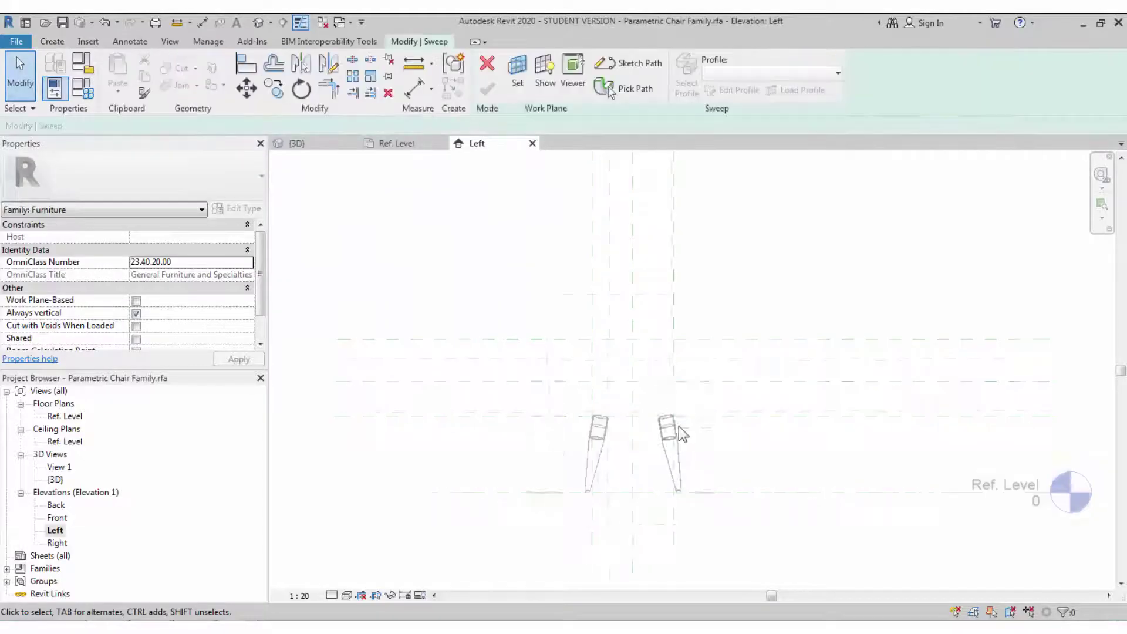
pyautogui.click(637, 65)
pyautogui.scroll(4, 699, 417)
pyautogui.click(728, 414)
pyautogui.click(459, 414)
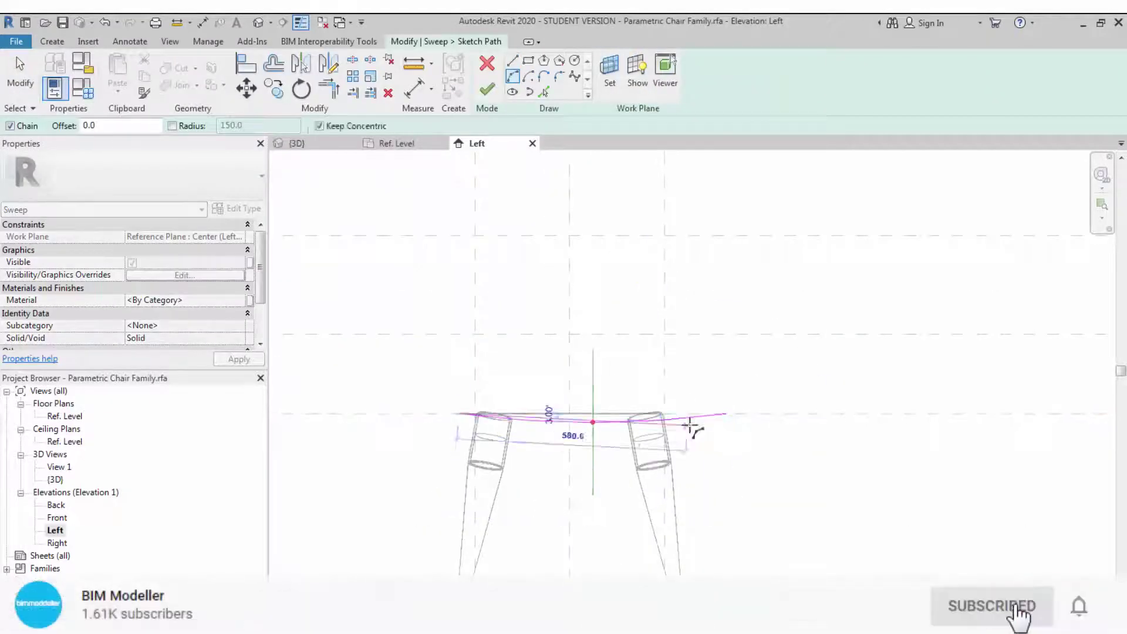
pyautogui.click(687, 419)
pyautogui.click(353, 60)
pyautogui.press('Escape')
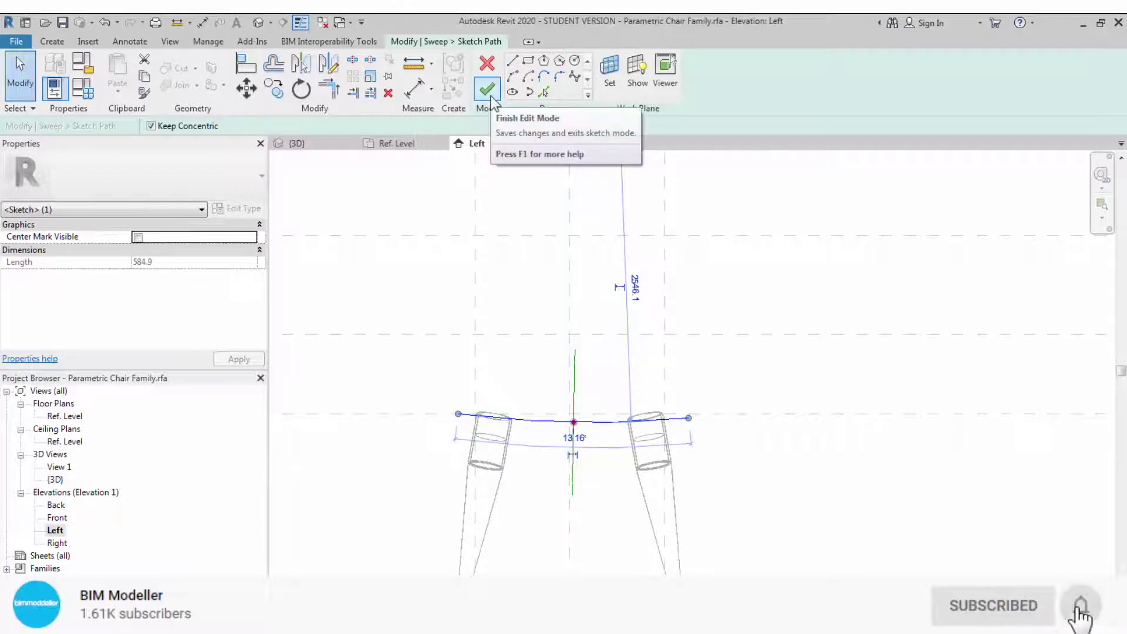
pyautogui.click(487, 89)
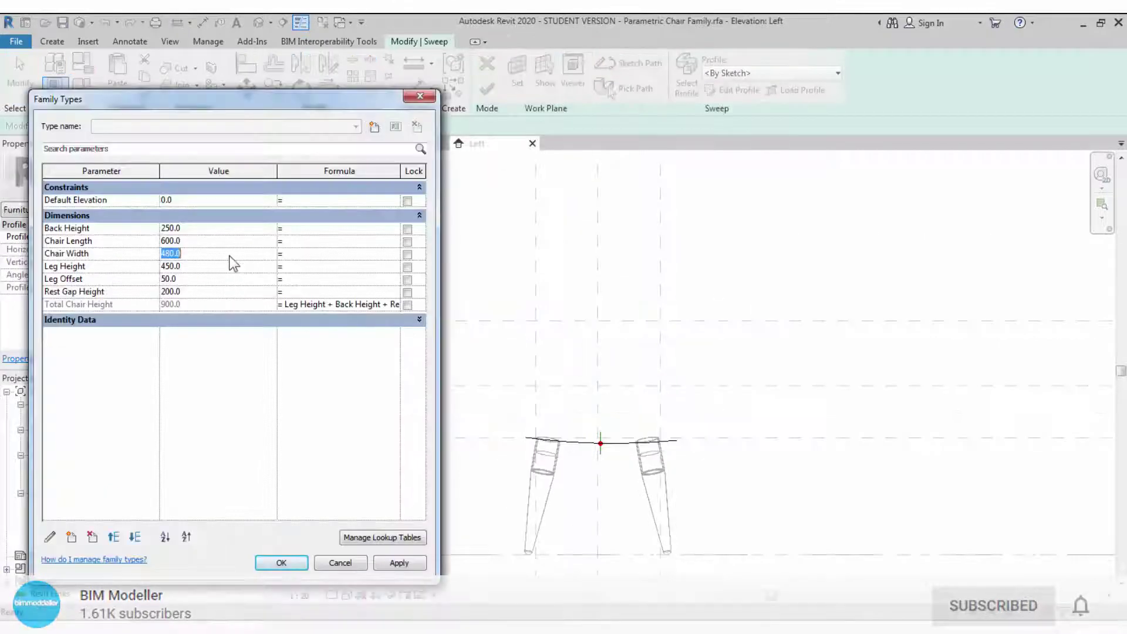
# Step: Flex the Chair Width parameter by applying 600 and 500, and accept the family types
pyautogui.write('600')
pyautogui.click(396, 562)
pyautogui.click(210, 253)
pyautogui.write('500')
pyautogui.click(396, 561)
pyautogui.click(282, 562)
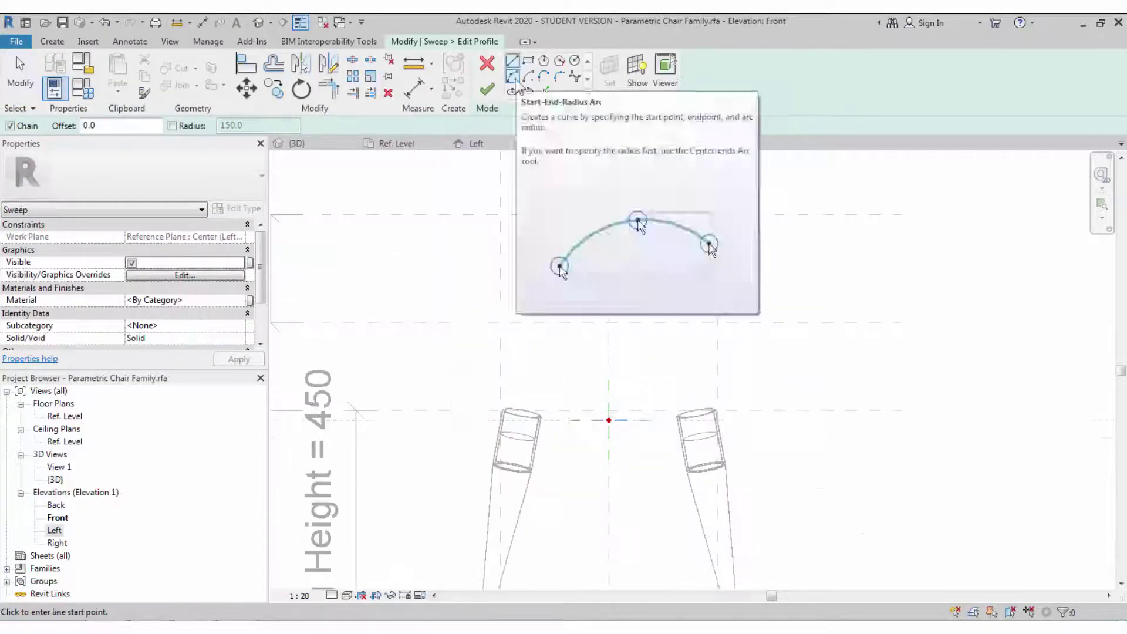
# Step: Begin the sweep's seat profile sketch in the Front elevation, starting near the top of the legs
pyautogui.scroll(5, 572, 435)
pyautogui.click(452, 368)
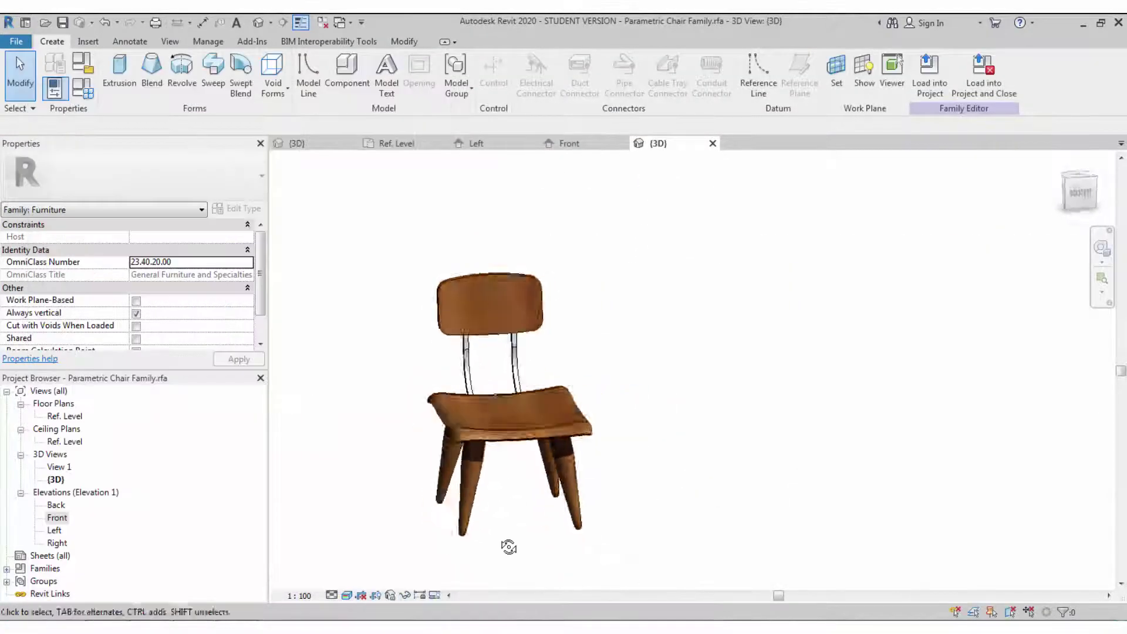
# Step: Inspect the finished chair in 3D and place the Parametric Chair Family on Level 1 of the project
pyautogui.keyDown('shift'); pyautogui.moveTo(509, 546); pyautogui.dragTo(464, 546, button='middle'); pyautogui.keyUp('shift')
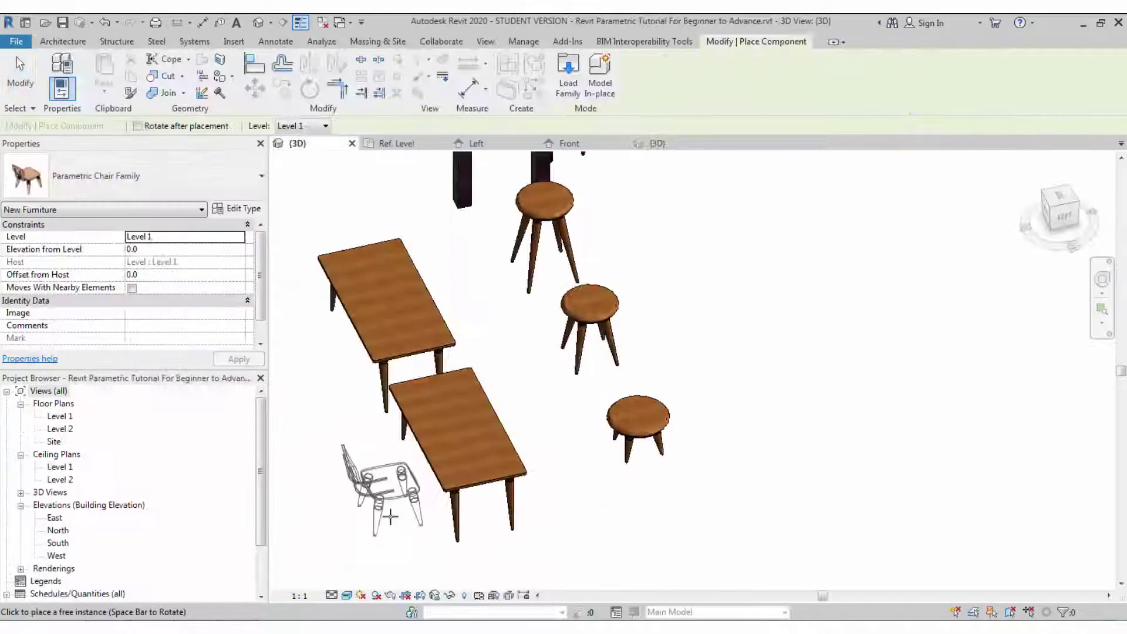
pyautogui.keyDown('shift'); pyautogui.moveTo(587, 423); pyautogui.dragTo(604, 529, button='middle'); pyautogui.keyUp('shift')
pyautogui.click(587, 516)
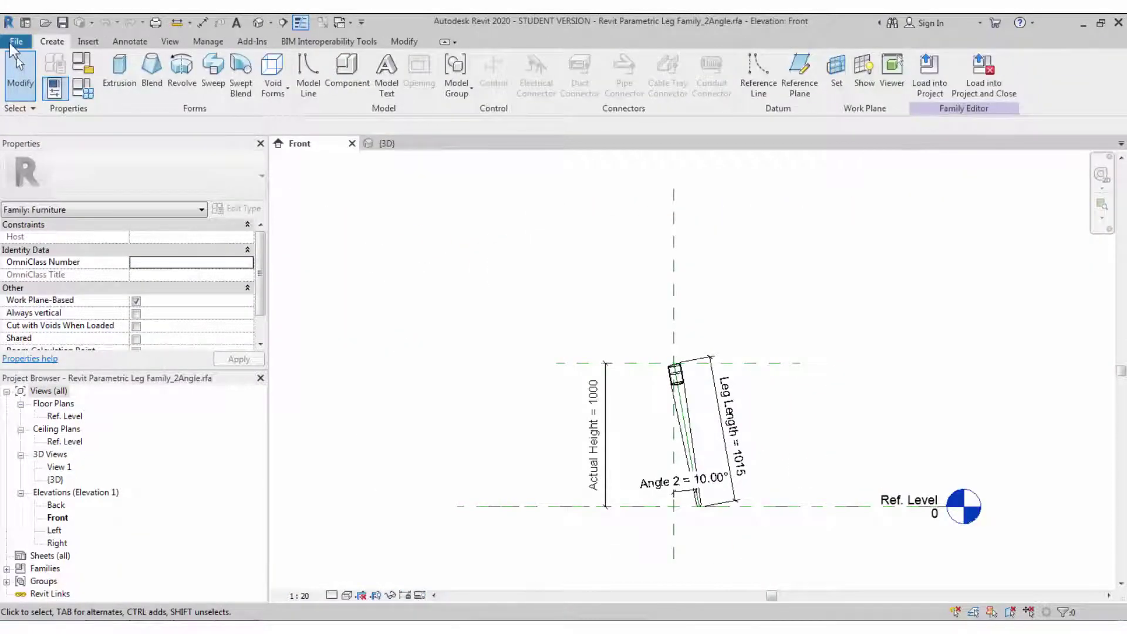
# Step: Create a new family from the metric furniture template
pyautogui.click(13, 43)
pyautogui.moveTo(41, 93)
pyautogui.click(151, 131)
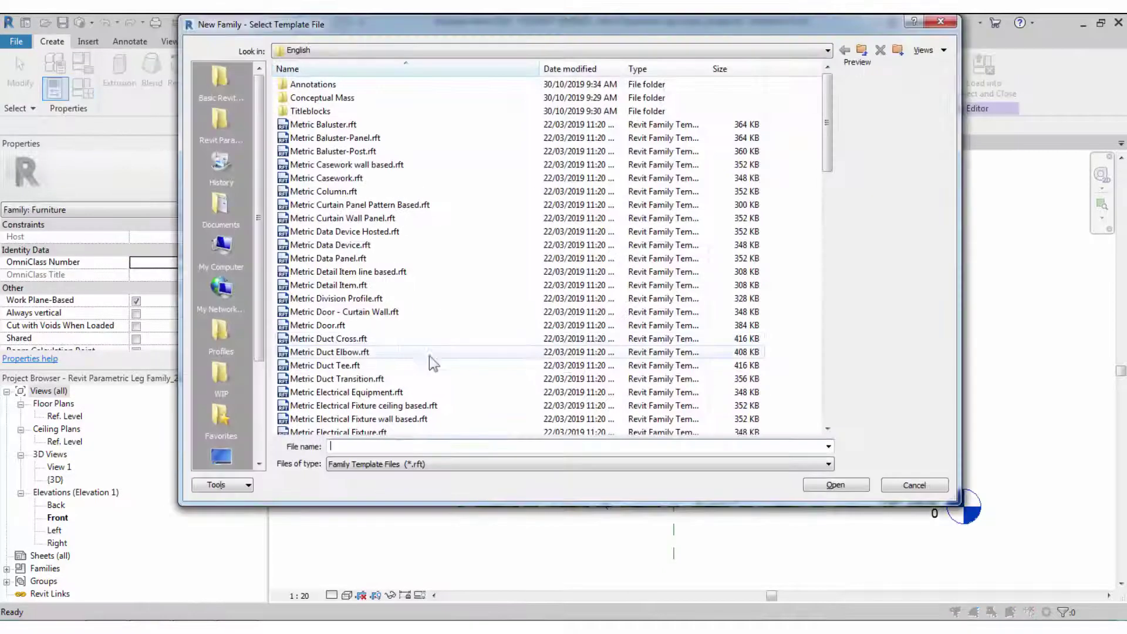
pyautogui.click(405, 406)
pyautogui.scroll(-4, 424, 362)
pyautogui.click(352, 339)
pyautogui.scroll(-2, 376, 347)
pyautogui.click(836, 485)
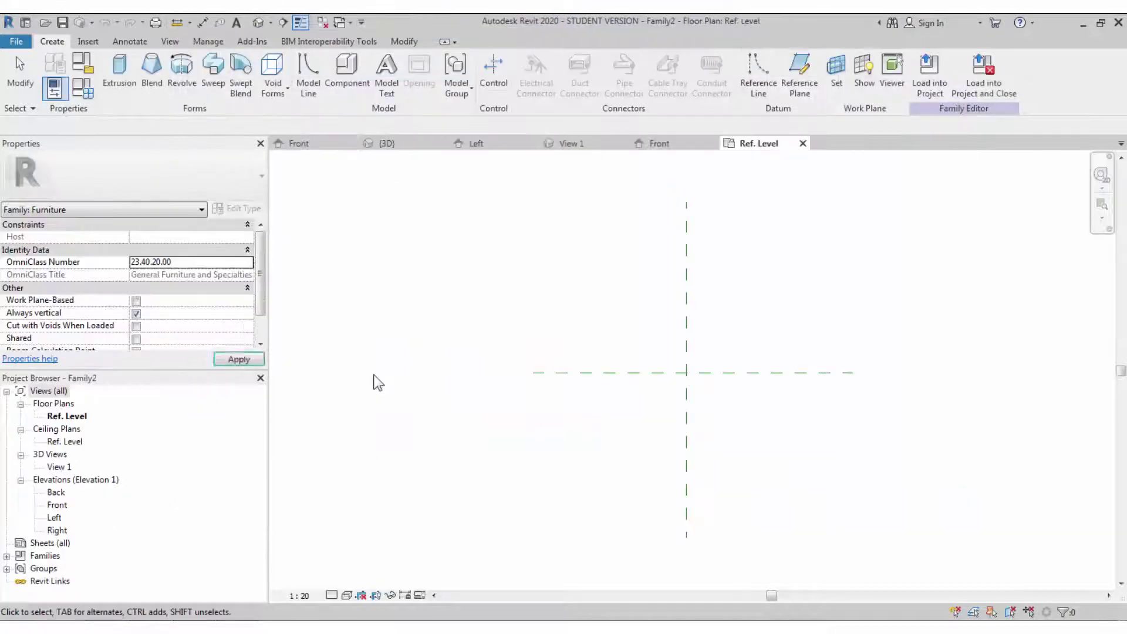
pyautogui.click(300, 24)
pyautogui.click(89, 60)
pyautogui.click(646, 476)
pyautogui.moveTo(703, 418); pyautogui.dragTo(692, 414, button='middle')
# Step: Draw two horizontal and two vertical reference planes around the centre planes in the Ref. Level plan
pyautogui.click(678, 405)
pyautogui.rightClick(679, 411)
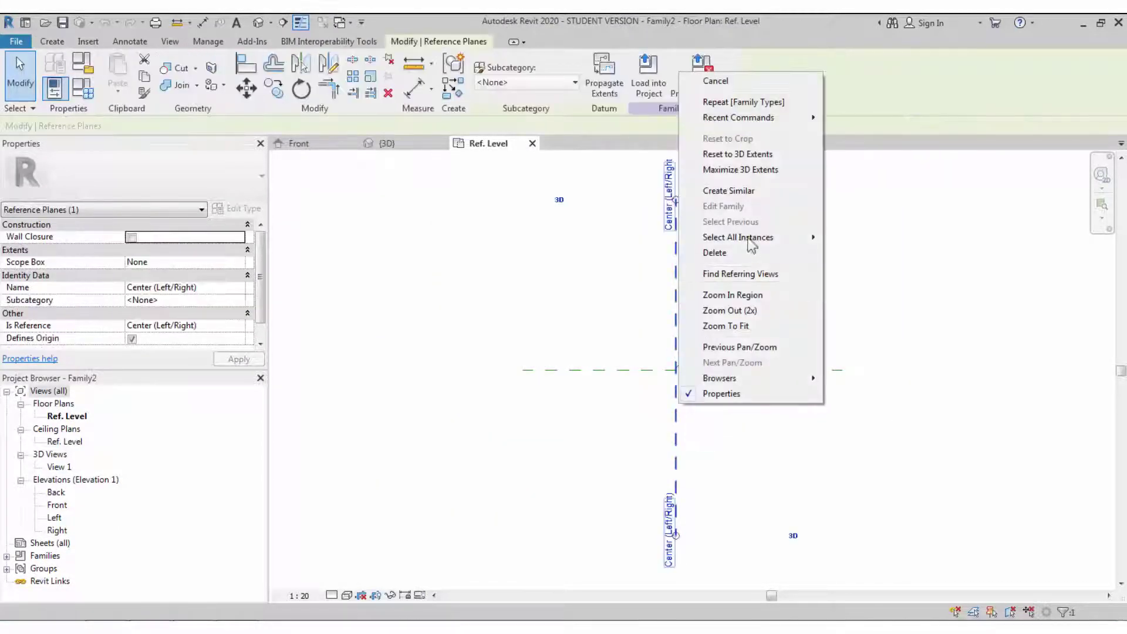
pyautogui.click(735, 195)
pyautogui.click(763, 352)
pyautogui.click(596, 412)
pyautogui.click(762, 412)
pyautogui.click(622, 304)
pyautogui.click(623, 464)
pyautogui.click(720, 304)
pyautogui.click(720, 463)
# Step: Dimension the three vertical reference planes as a chain and make their spacing equal
pyautogui.click(414, 89)
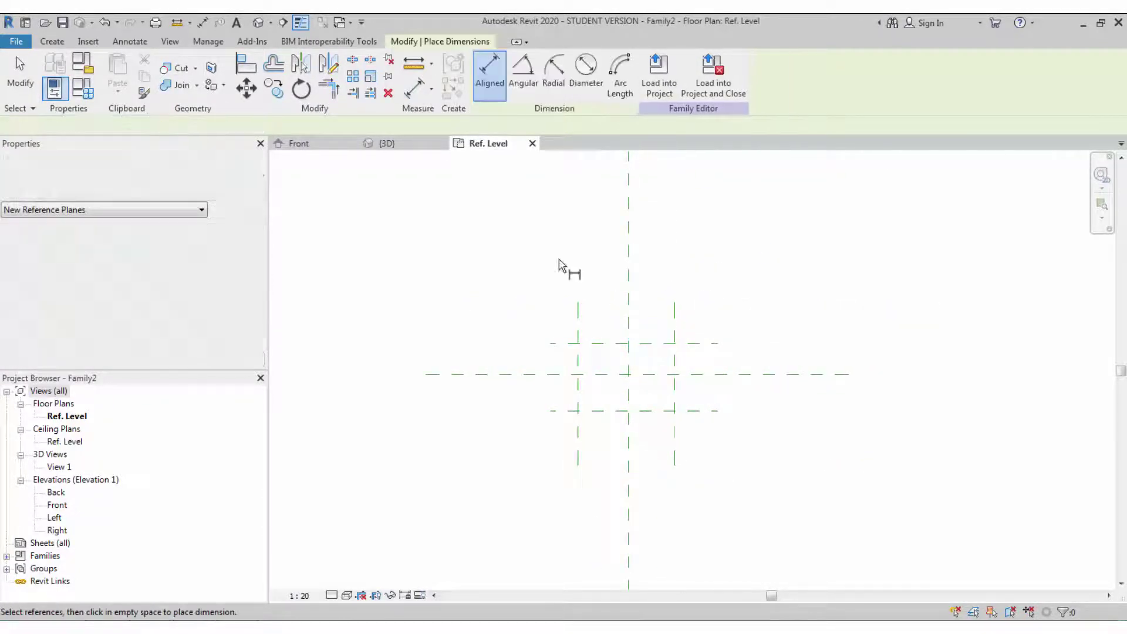
pyautogui.click(579, 324)
pyautogui.click(629, 326)
pyautogui.click(675, 327)
pyautogui.click(684, 265)
pyautogui.click(629, 227)
# Step: Dimension the three horizontal reference planes as a chain and make their spacing equal
pyautogui.click(573, 345)
pyautogui.click(571, 374)
pyautogui.click(570, 411)
pyautogui.click(511, 444)
pyautogui.click(548, 376)
# Step: Add overall dimensions between the outer reference planes, 480 between the horizontal pair and 600 between the vertical pair
pyautogui.moveTo(553, 417); pyautogui.dragTo(534, 416, button='middle')
pyautogui.scroll(1, 550, 416)
pyautogui.click(547, 410)
pyautogui.click(541, 325)
pyautogui.click(442, 310)
pyautogui.click(565, 302)
pyautogui.click(670, 302)
pyautogui.click(725, 192)
pyautogui.press('Escape')
pyautogui.press('Escape')
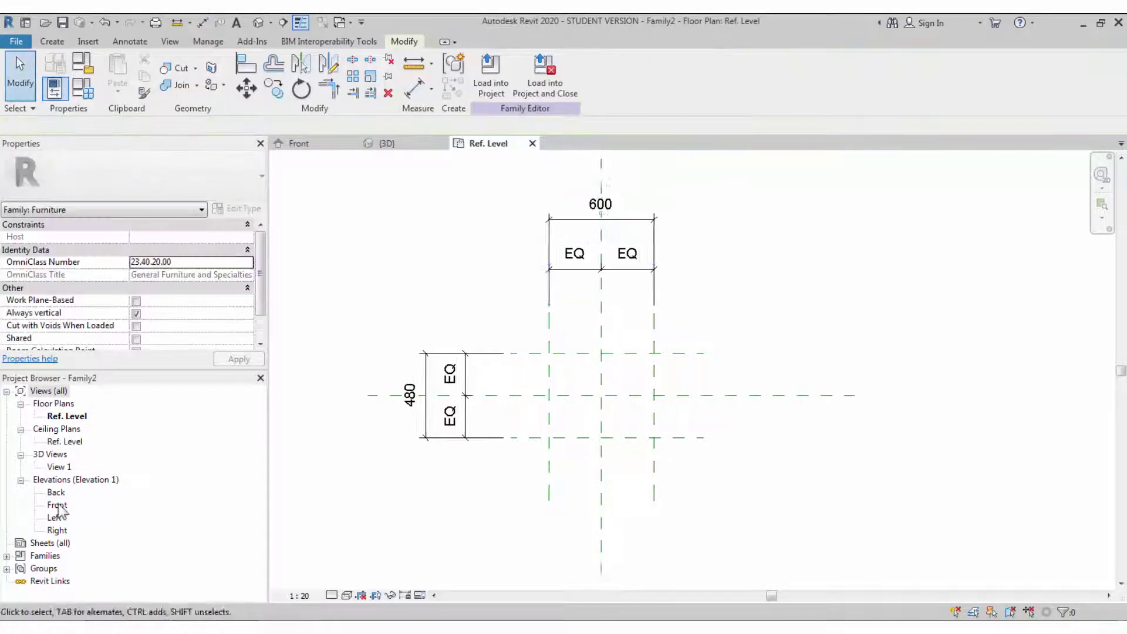
# Step: Draw a horizontal reference plane above Ref. Level in the Front elevation
pyautogui.doubleClick(57, 506)
pyautogui.click(579, 432)
pyautogui.scroll(1, 579, 433)
pyautogui.press('r')
pyautogui.press('p')
pyautogui.click(526, 411)
pyautogui.click(717, 412)
pyautogui.press('Escape')
pyautogui.press('Escape')
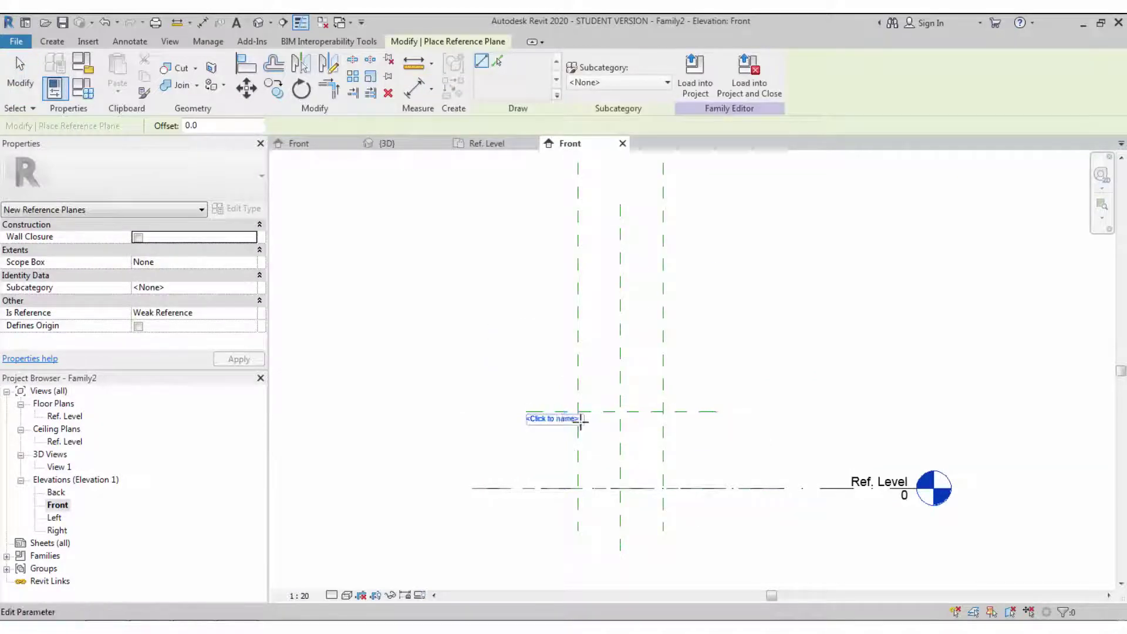
# Step: Dimension the new horizontal plane's height above Ref. Level
pyautogui.press('d')
pyautogui.press('i')
pyautogui.click(571, 412)
pyautogui.click(568, 488)
pyautogui.click(538, 451)
pyautogui.press('Escape')
pyautogui.press('Escape')
# Step: Copy the horizontal reference plane upward twice to form a middle and a top plane
pyautogui.click(592, 413)
pyautogui.press('c')
pyautogui.press('o')
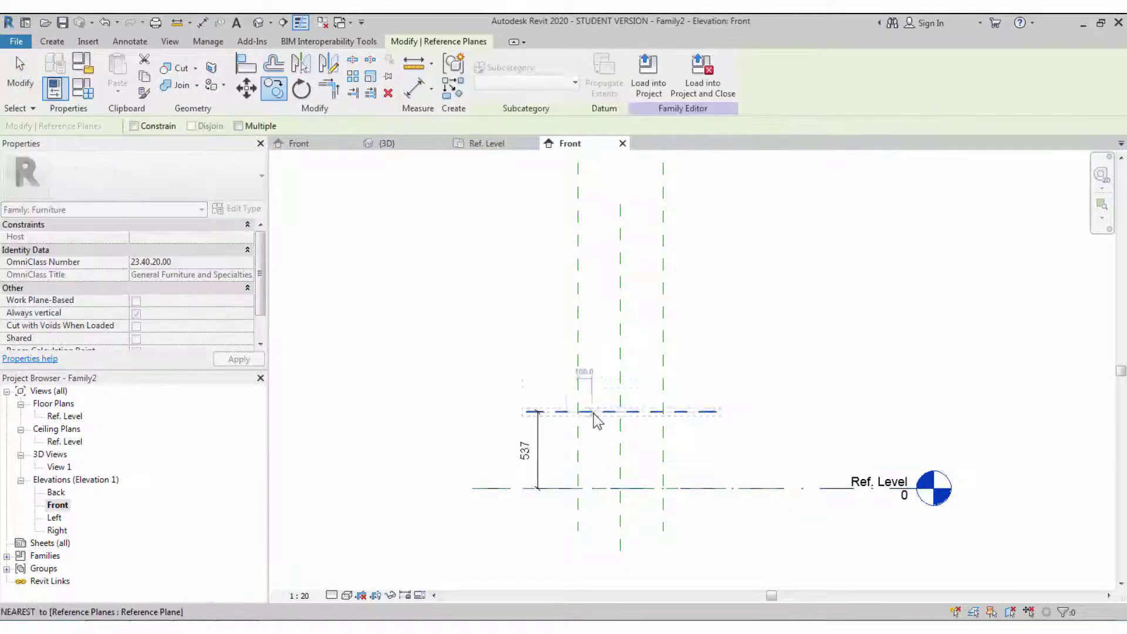
pyautogui.click(592, 412)
pyautogui.click(591, 372)
pyautogui.press('c')
pyautogui.press('o')
pyautogui.click(606, 373)
pyautogui.click(603, 336)
pyautogui.scroll(1, 592, 395)
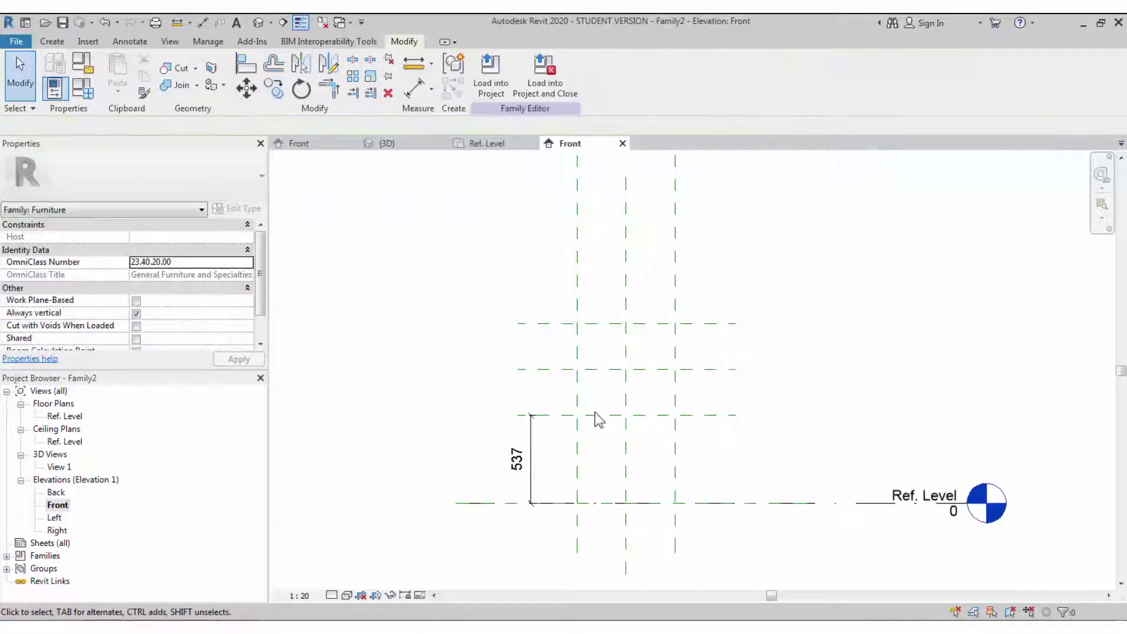
# Step: Dimension the overall height from Ref. Level to the top reference plane
pyautogui.press('d')
pyautogui.press('i')
pyautogui.click(535, 324)
pyautogui.click(446, 347)
pyautogui.click(553, 504)
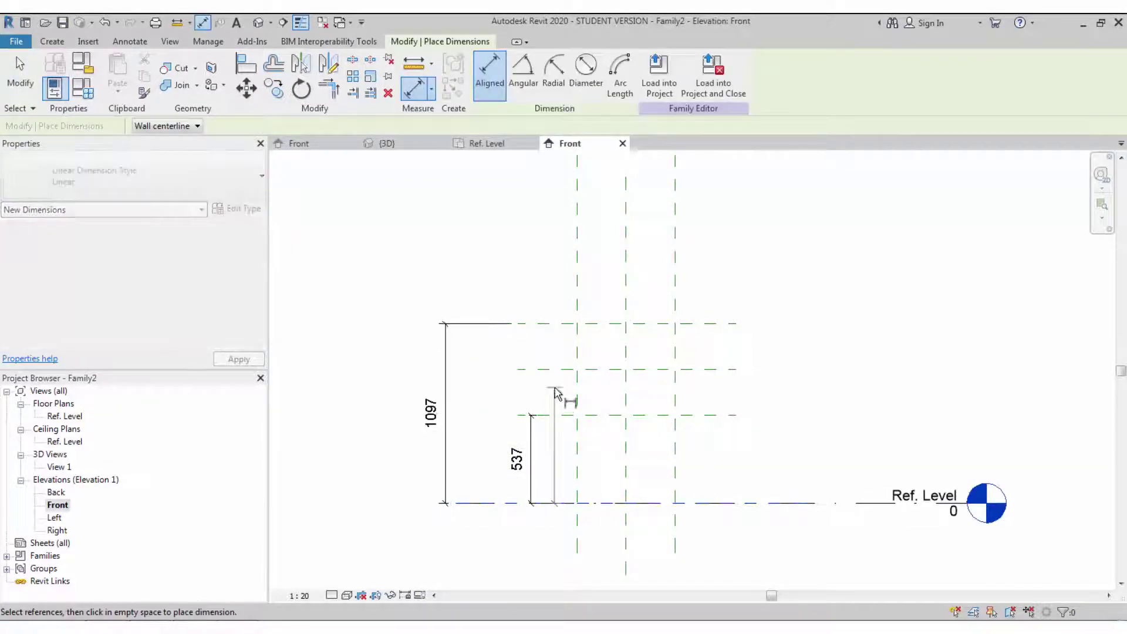
pyautogui.press('Escape')
# Step: Dimension the gap between the lowest and middle horizontal reference planes
pyautogui.click(553, 416)
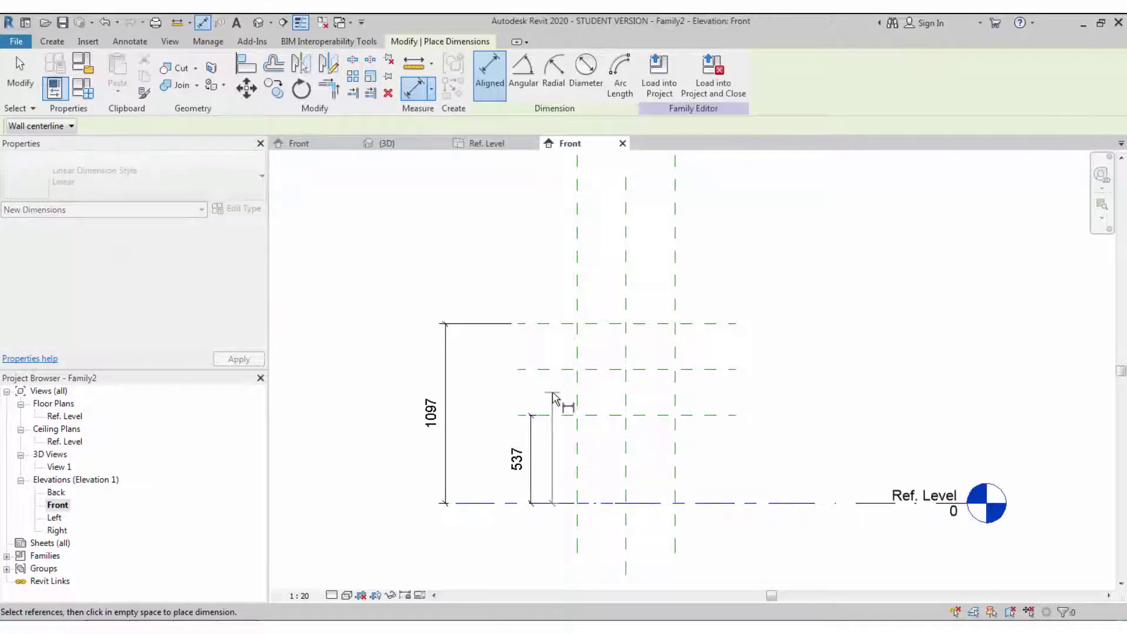
pyautogui.click(554, 370)
pyautogui.click(528, 394)
pyautogui.press('Escape')
pyautogui.press('Escape')
# Step: Set the lowest reference plane's height above Ref. Level to 500
pyautogui.click(545, 415)
pyautogui.click(520, 460)
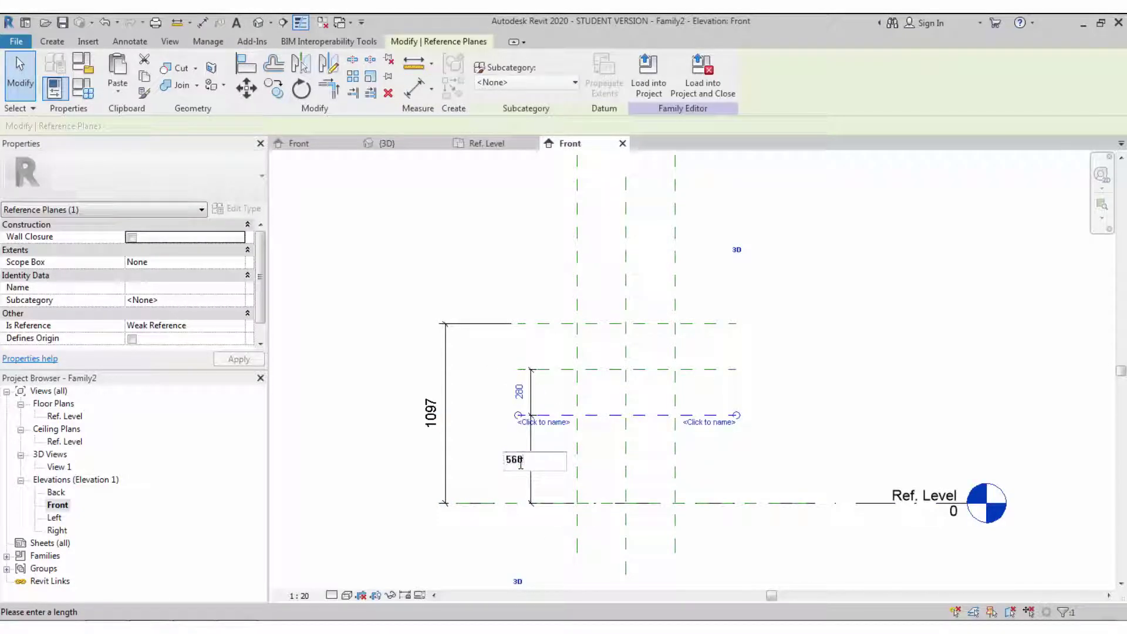
pyautogui.press('Return')
pyautogui.click(549, 390)
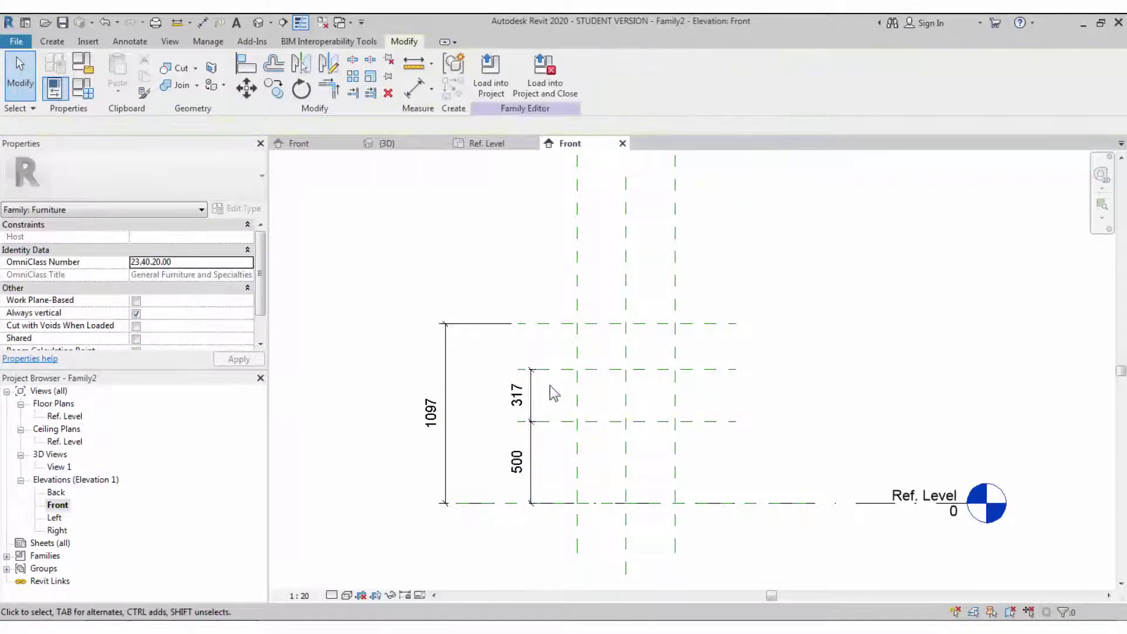
# Step: Dimension the gap between the middle and top horizontal reference planes
pyautogui.press('di')
pyautogui.click(552, 323)
pyautogui.click(552, 369)
pyautogui.click(519, 346)
pyautogui.press('Escape')
pyautogui.press('Escape')
# Step: Set the top plane's overall height to 900 and move the middle plane down to about 160 above the lowest plane
pyautogui.click(559, 324)
pyautogui.click(437, 413)
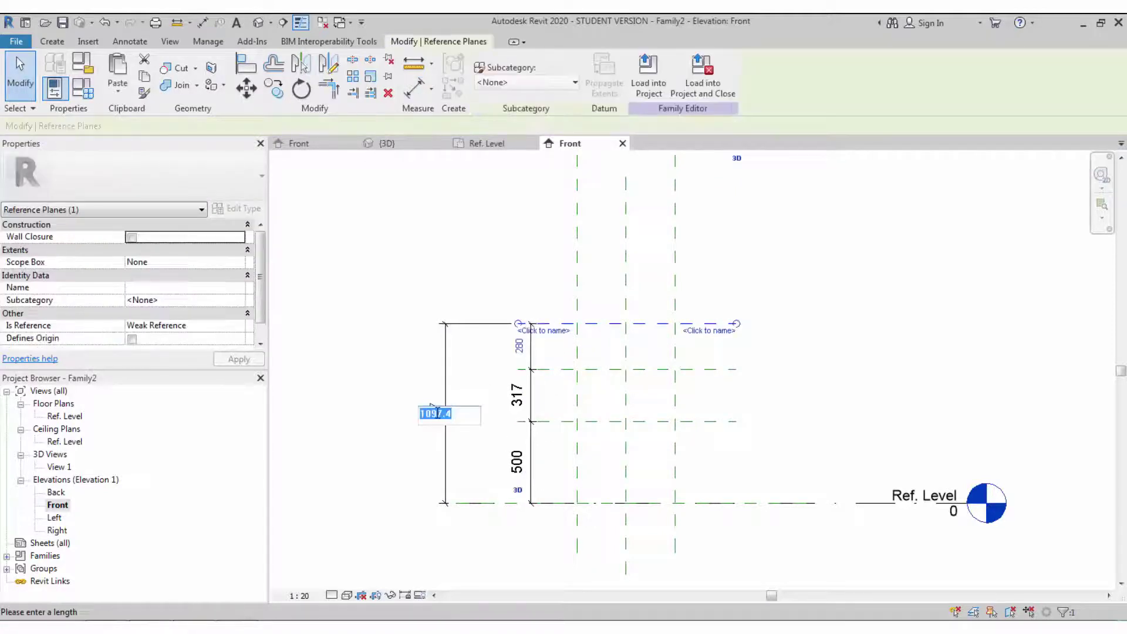
pyautogui.press('Return')
pyautogui.click(557, 377)
pyautogui.moveTo(589, 370); pyautogui.dragTo(598, 397)
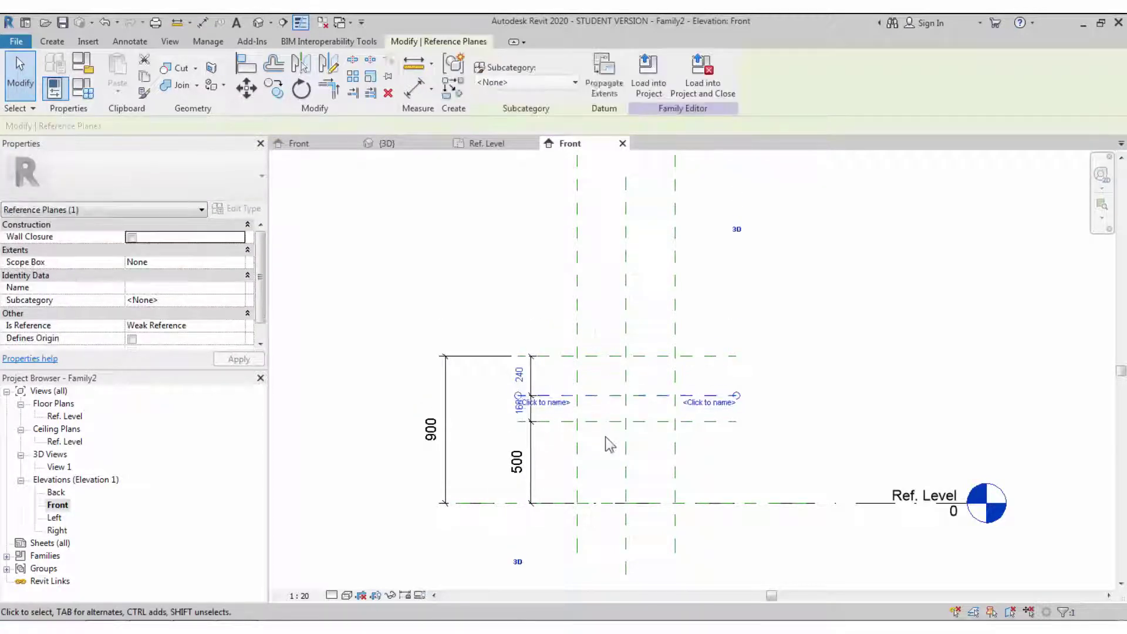
pyautogui.click(604, 438)
# Step: Set the lowest reference plane's height above Ref. Level to 450
pyautogui.scroll(1, 584, 430)
pyautogui.click(578, 419)
pyautogui.click(507, 465)
pyautogui.write('450')
pyautogui.press('Return')
pyautogui.click(558, 488)
# Step: Set the gap between the lowest and middle reference planes to 200
pyautogui.click(566, 388)
pyautogui.click(510, 405)
pyautogui.write('200')
pyautogui.press('Return')
pyautogui.click(459, 425)
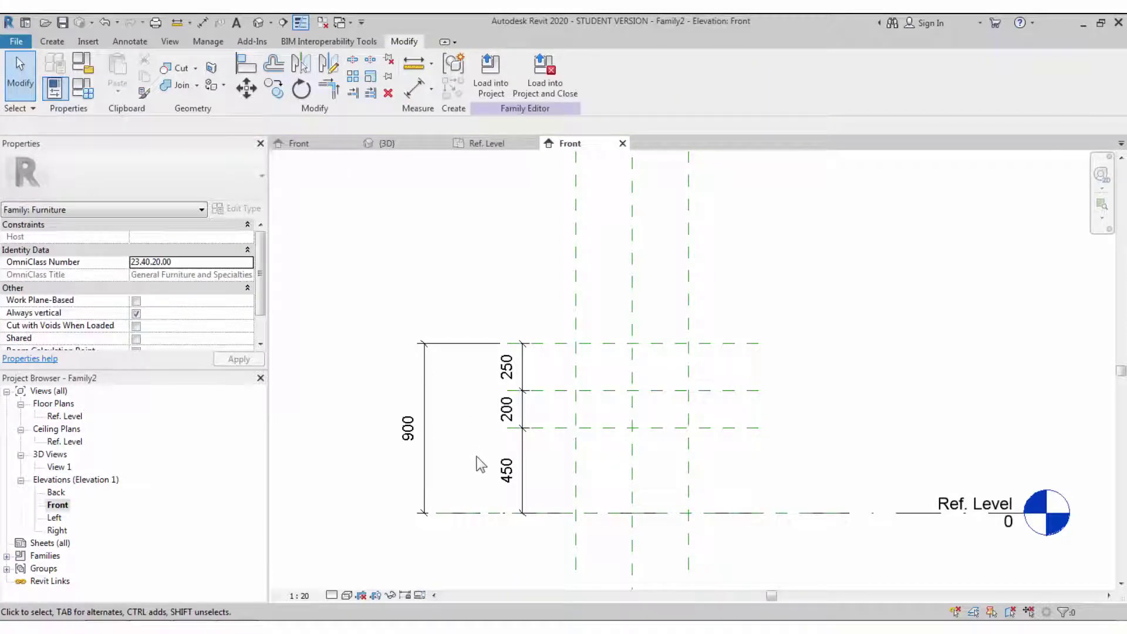
# Step: Label the 450 dimension with a new type parameter named Leg Height
pyautogui.click(522, 487)
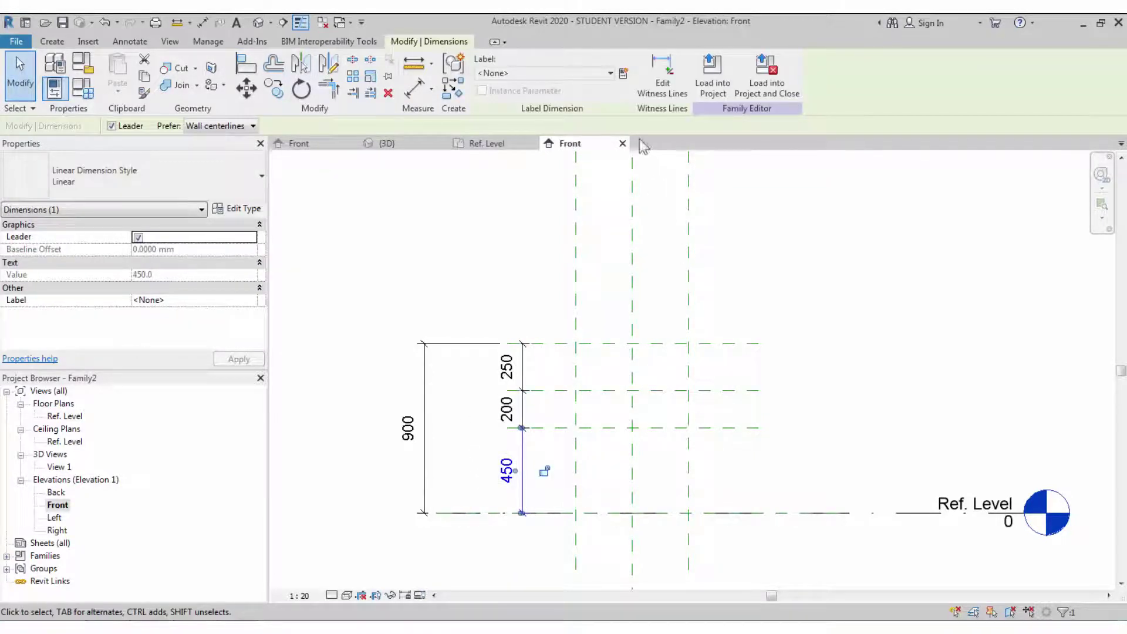
pyautogui.click(623, 75)
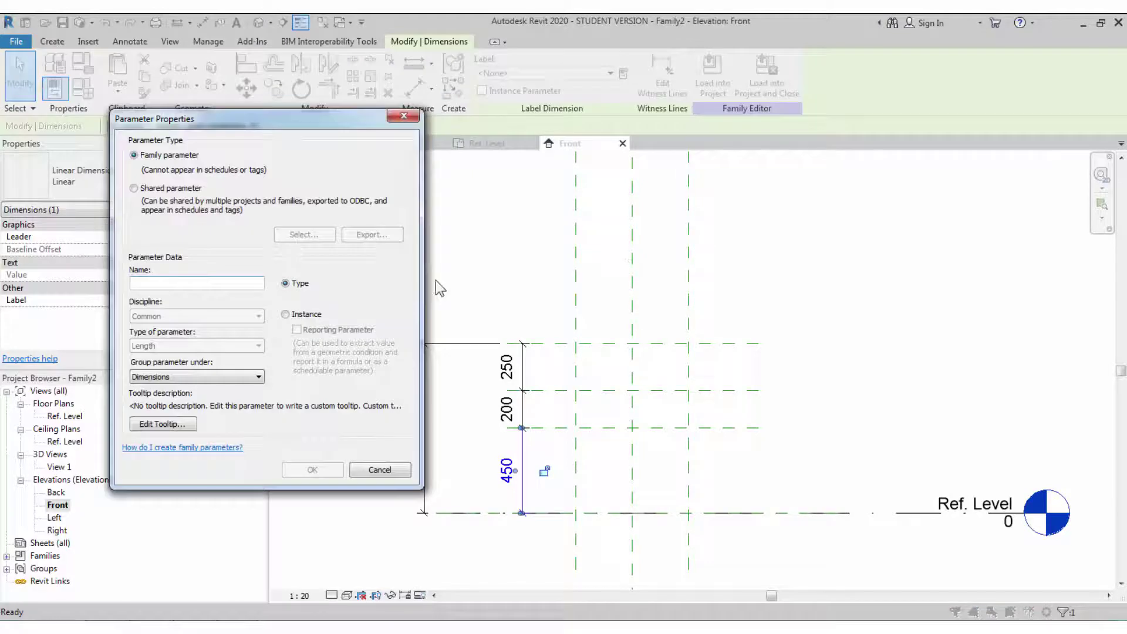
pyautogui.write('Leg')
pyautogui.write(' Height')
pyautogui.press('Return')
pyautogui.click(435, 284)
# Step: Label the 250 dimension with a new type parameter named Back Height
pyautogui.click(524, 375)
pyautogui.click(624, 74)
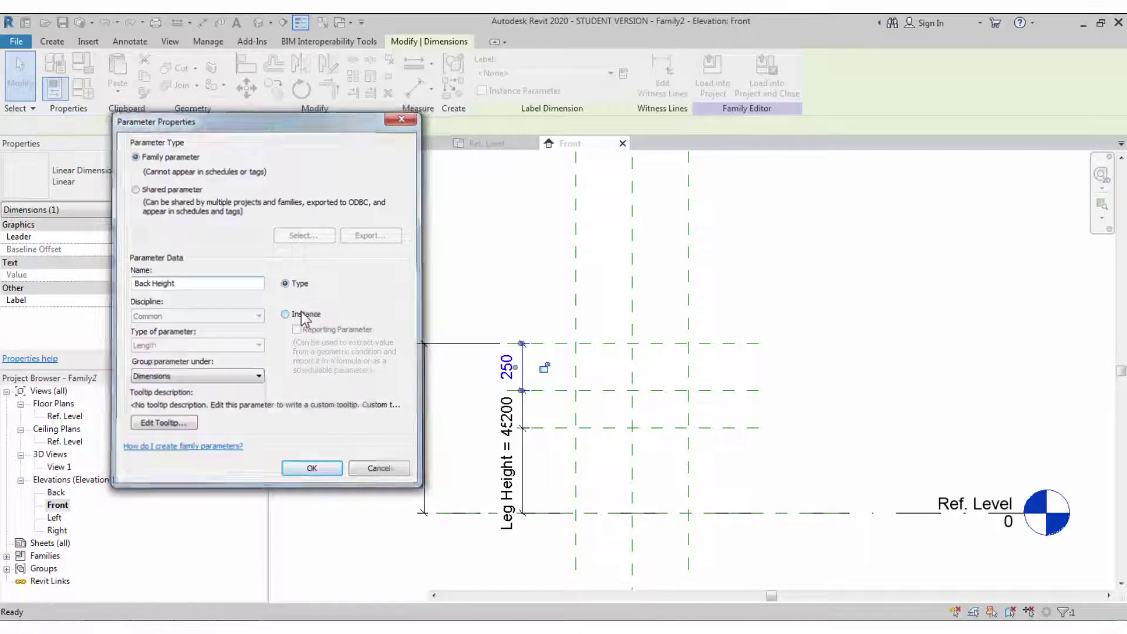
pyautogui.press('Return')
# Step: Label the 200 dimension with a new type parameter named Rest Gap Height
pyautogui.click(524, 418)
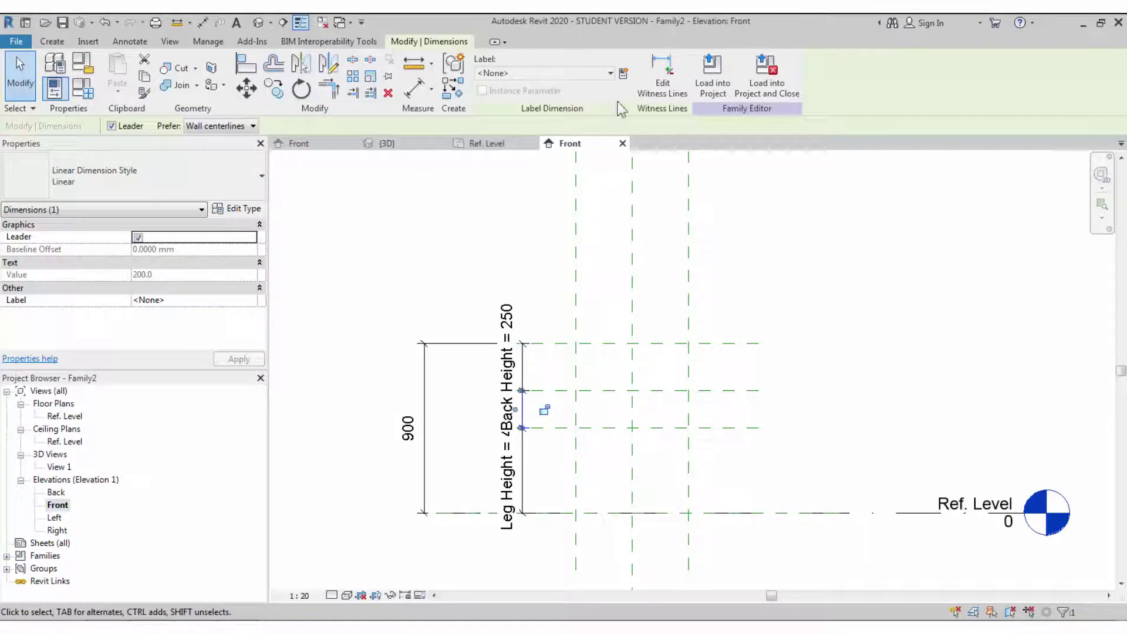
pyautogui.click(623, 78)
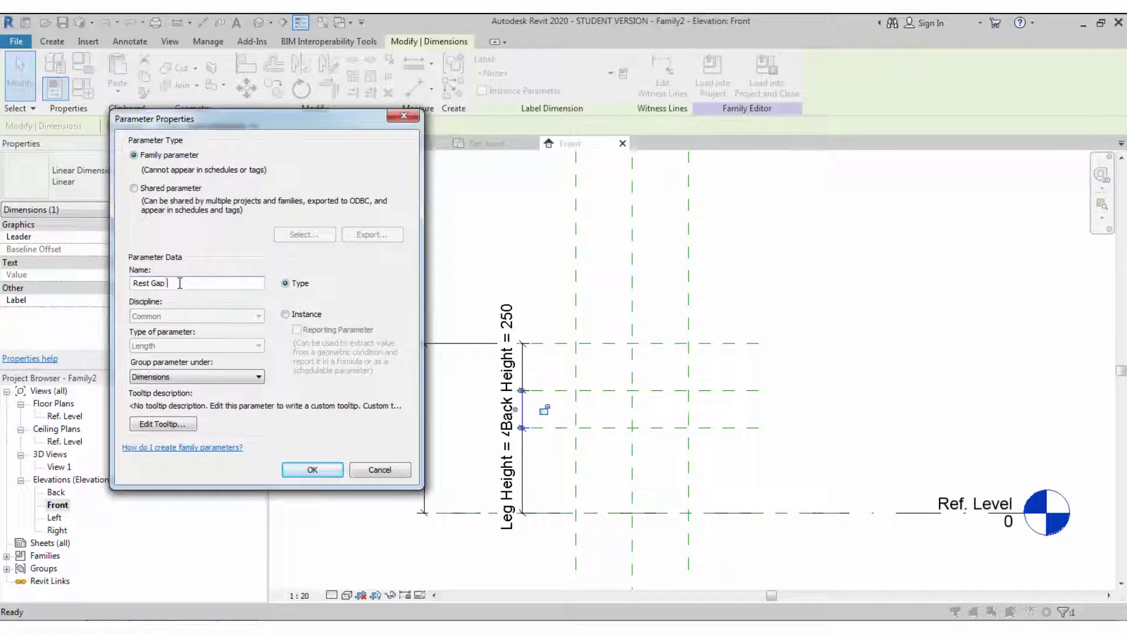
pyautogui.press('Return')
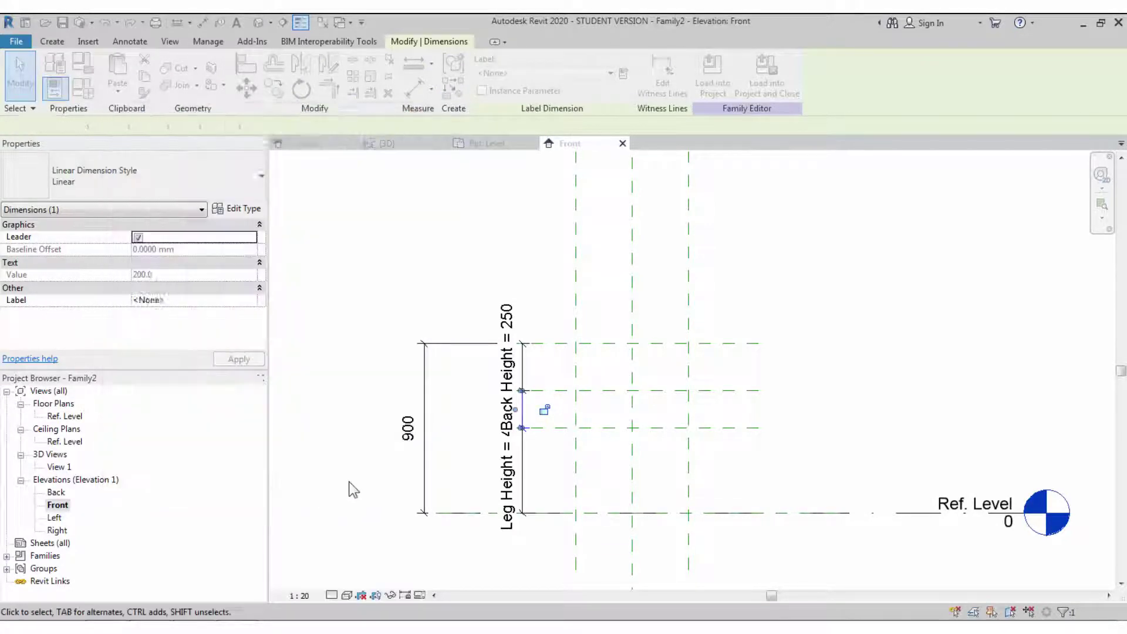
pyautogui.click(85, 91)
pyautogui.press('Escape')
# Step: Move the Back Height, Rest Gap Height and overall 900 dimension lines outward so their texts are staggered
pyautogui.moveTo(523, 369); pyautogui.dragTo(486, 370)
pyautogui.moveTo(524, 413); pyautogui.dragTo(450, 423)
pyautogui.click(461, 473)
pyautogui.click(425, 497)
pyautogui.moveTo(424, 497); pyautogui.dragTo(383, 496)
pyautogui.click(484, 495)
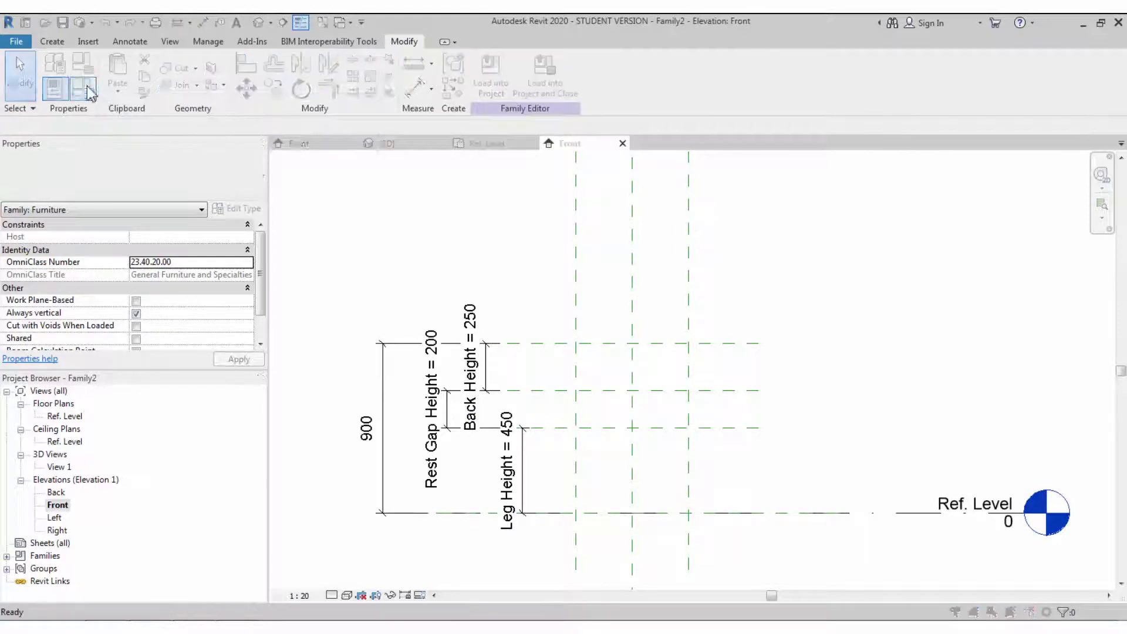
# Step: Add a Length type parameter named Total Chair Height to the family types under Dimensions
pyautogui.click(83, 88)
pyautogui.click(71, 536)
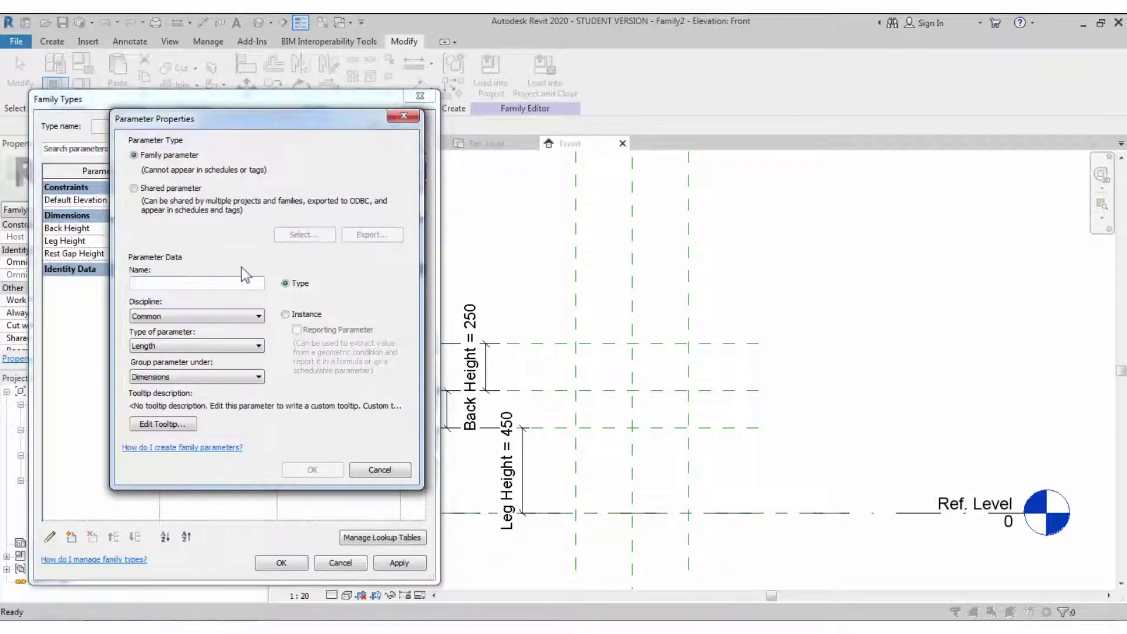
pyautogui.write('Total Chair Height')
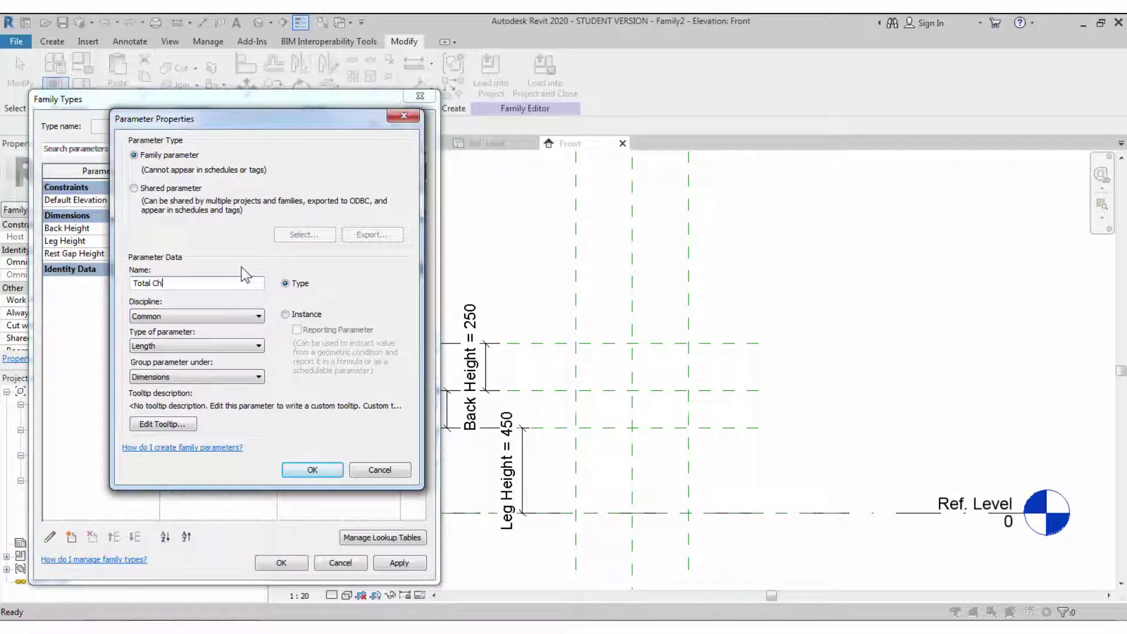
pyautogui.click(312, 470)
# Step: Set the Total Chair Height formula to Leg Height + Back Height + Rest Gap Height and accept the family types
pyautogui.click(312, 269)
pyautogui.write('Back Height')
pyautogui.click(127, 254)
pyautogui.click(355, 266)
pyautogui.click(355, 266)
pyautogui.write('+ Rest Gap Height')
pyautogui.click(129, 241)
pyautogui.click(369, 269)
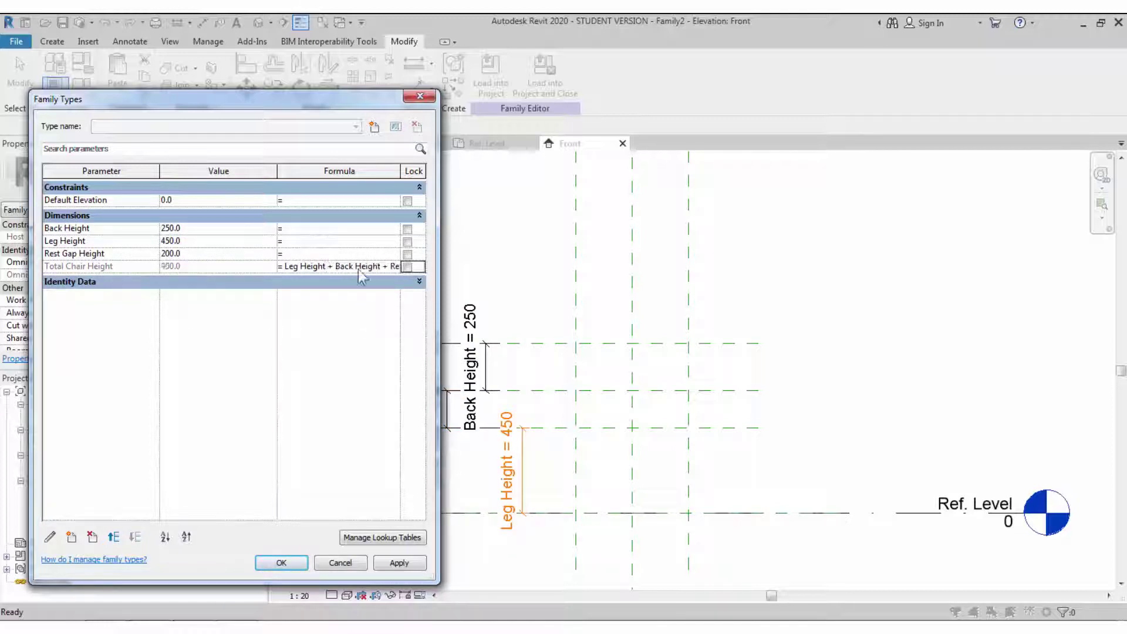
pyautogui.click(281, 563)
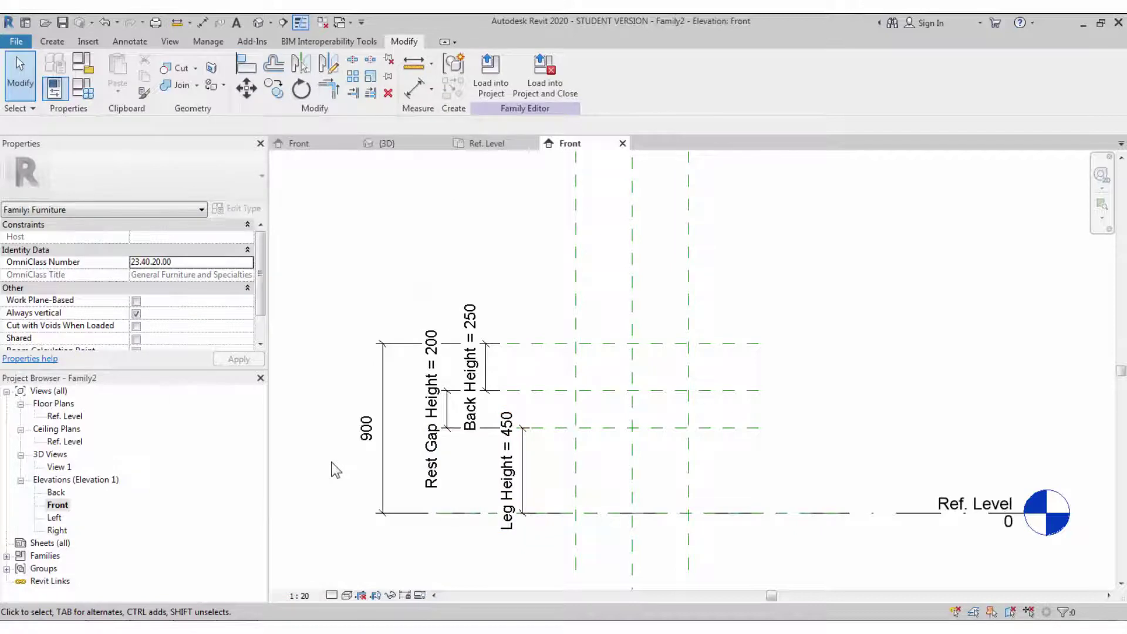
# Step: In the Ref. Level floor plan, label the 600 dimension with a new type parameter named Chair Length
pyautogui.doubleClick(65, 415)
pyautogui.click(600, 219)
pyautogui.click(602, 240)
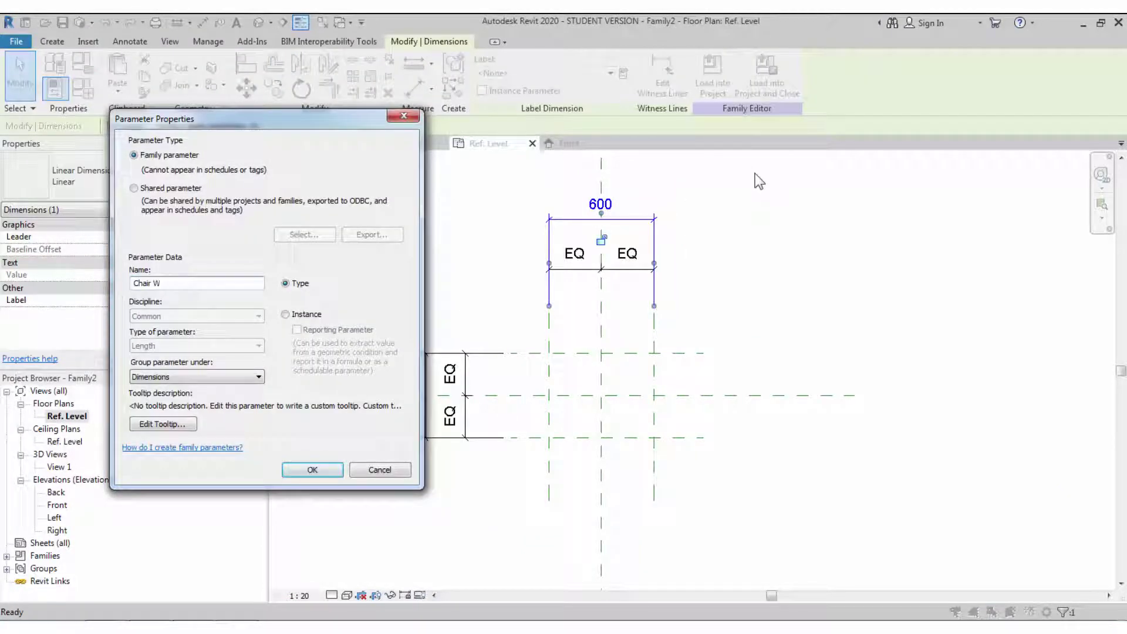
pyautogui.press('Return')
pyautogui.click(691, 189)
# Step: Label the overall vertical dimension in the floor plan with a new type parameter named Chair Width
pyautogui.click(409, 394)
pyautogui.write('Ch')
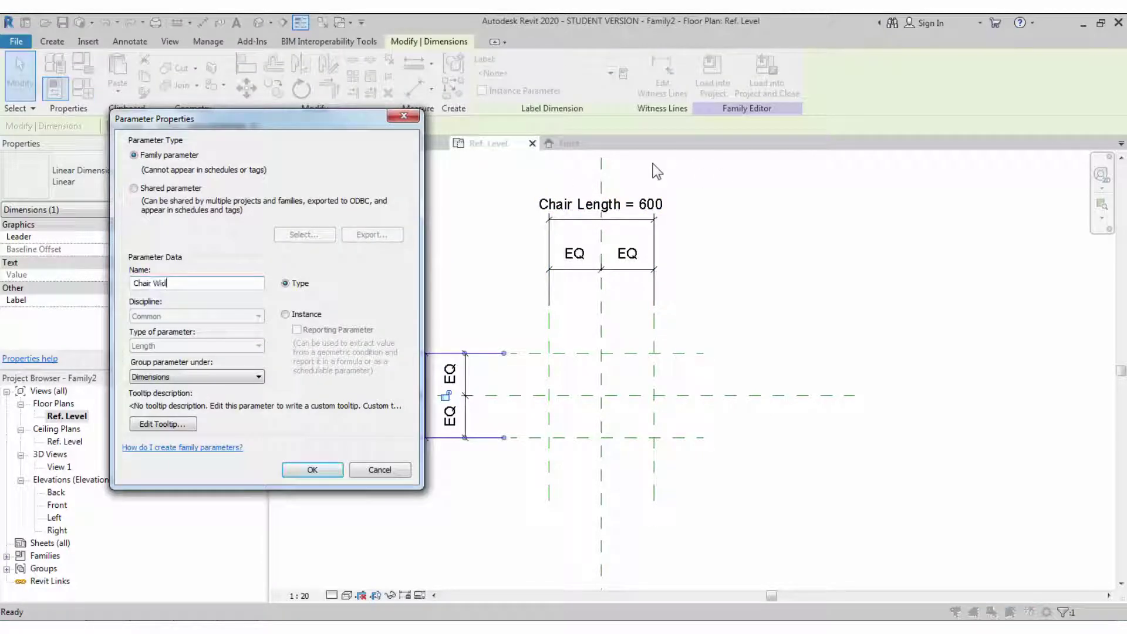
pyautogui.click(317, 476)
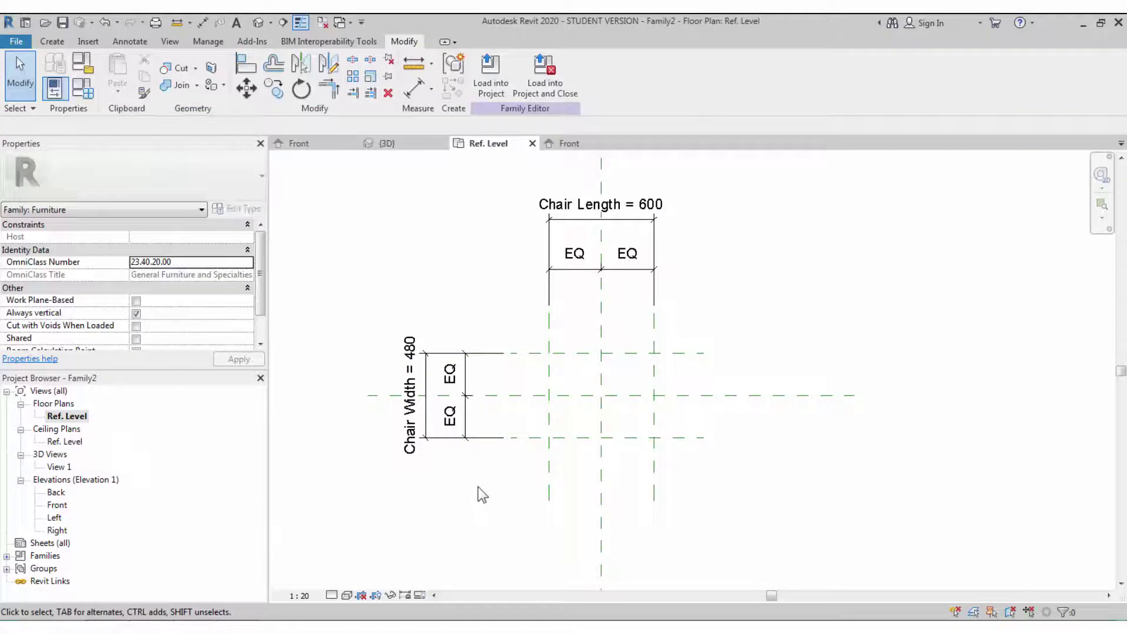
# Step: Switch to the Revit Parametric Leg Family_2Angle file and load that family into Family2
pyautogui.click(322, 142)
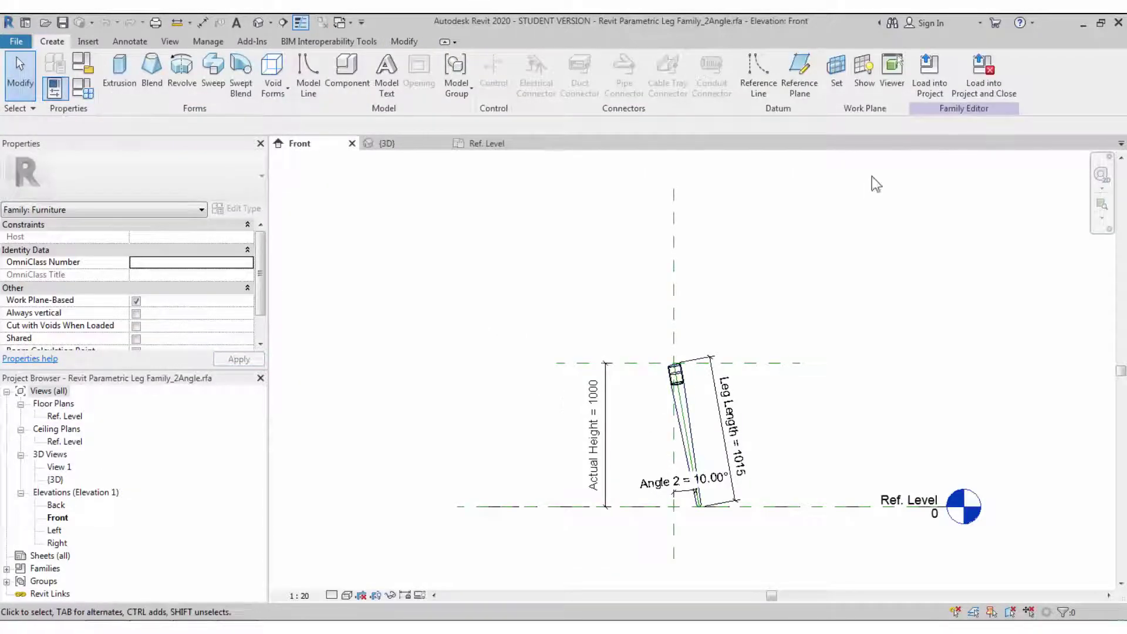
pyautogui.click(956, 78)
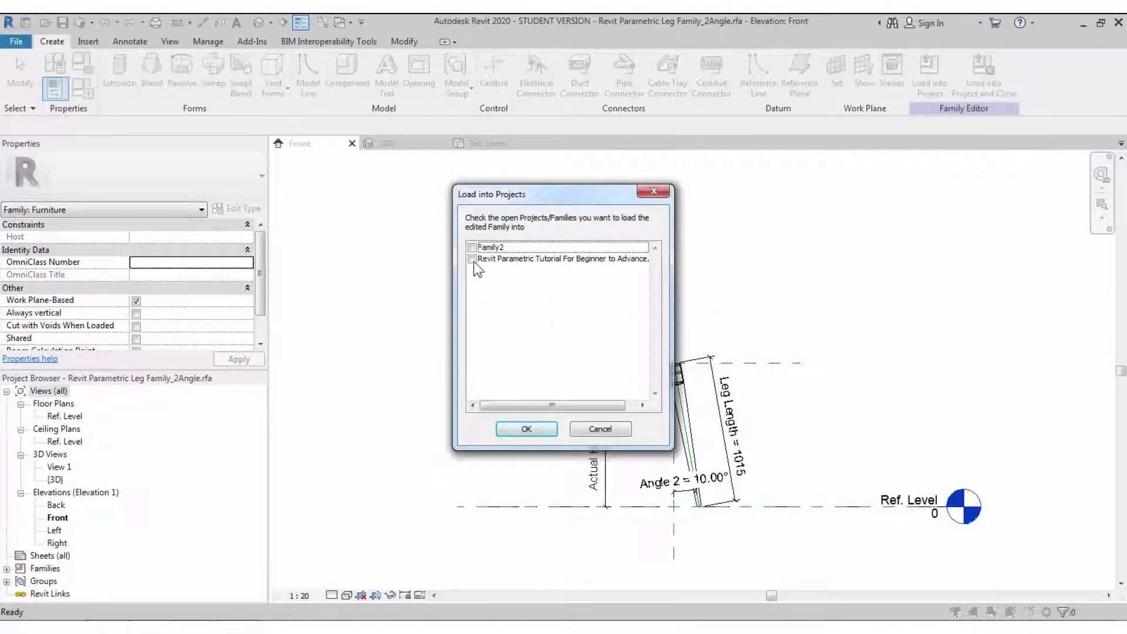
pyautogui.click(474, 248)
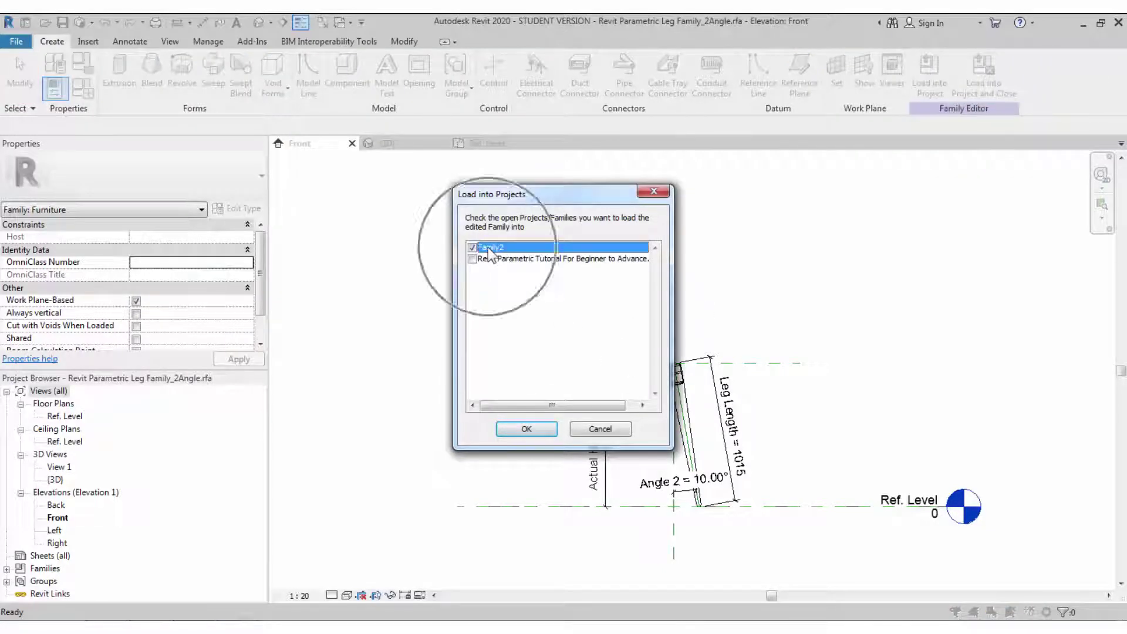
pyautogui.click(533, 426)
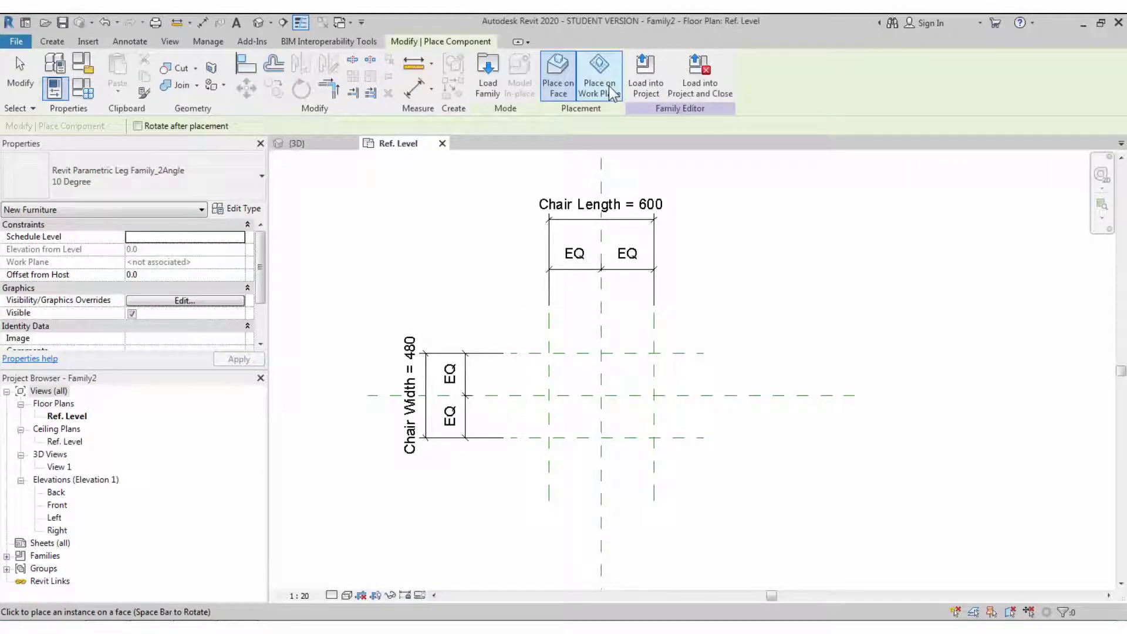
# Step: Place one 10 Degree leg on the work plane, outside the back-left corner of the chair reference planes
pyautogui.click(610, 88)
pyautogui.click(507, 314)
pyautogui.press('Escape')
pyautogui.press('Escape')
# Step: Save the family as Parametric Chair Family in the 08_20-06-2020_Parametric Chair Family folder with maximum backups set to 1
pyautogui.click(66, 24)
pyautogui.click(324, 254)
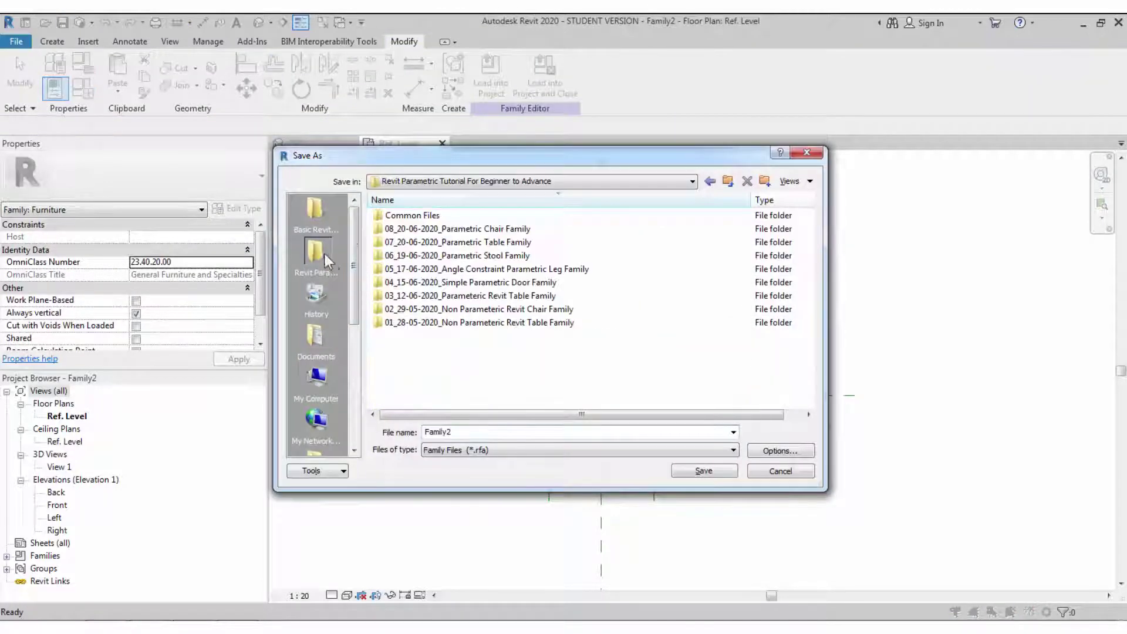
pyautogui.doubleClick(471, 229)
pyautogui.doubleClick(464, 432)
pyautogui.write('Parametric Chair Family')
pyautogui.press('Return')
pyautogui.click(558, 421)
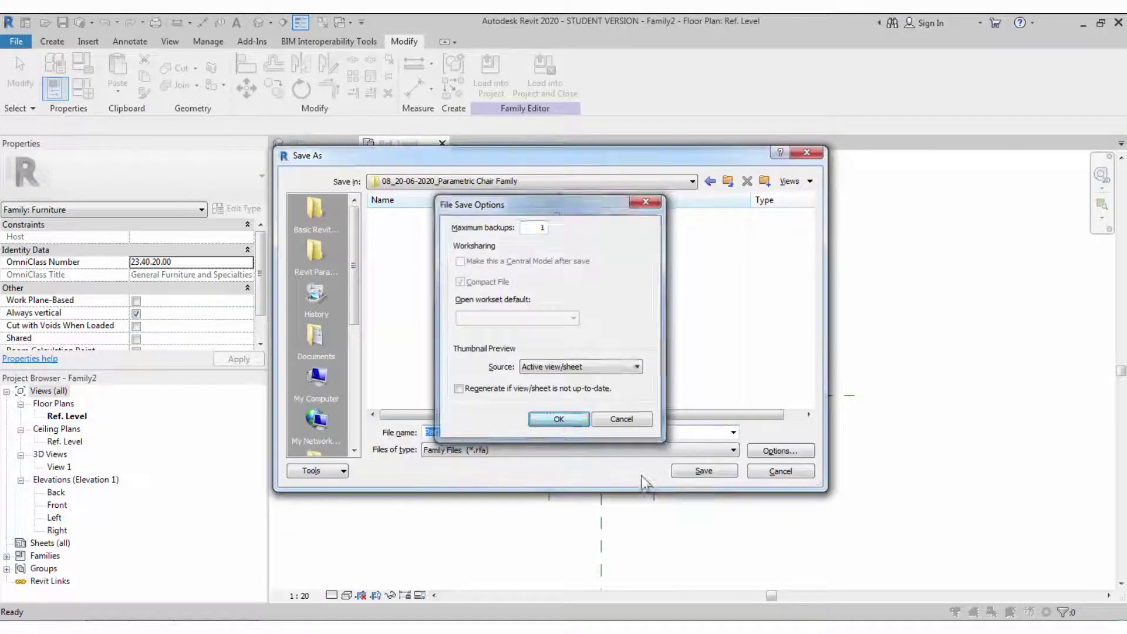
pyautogui.click(692, 475)
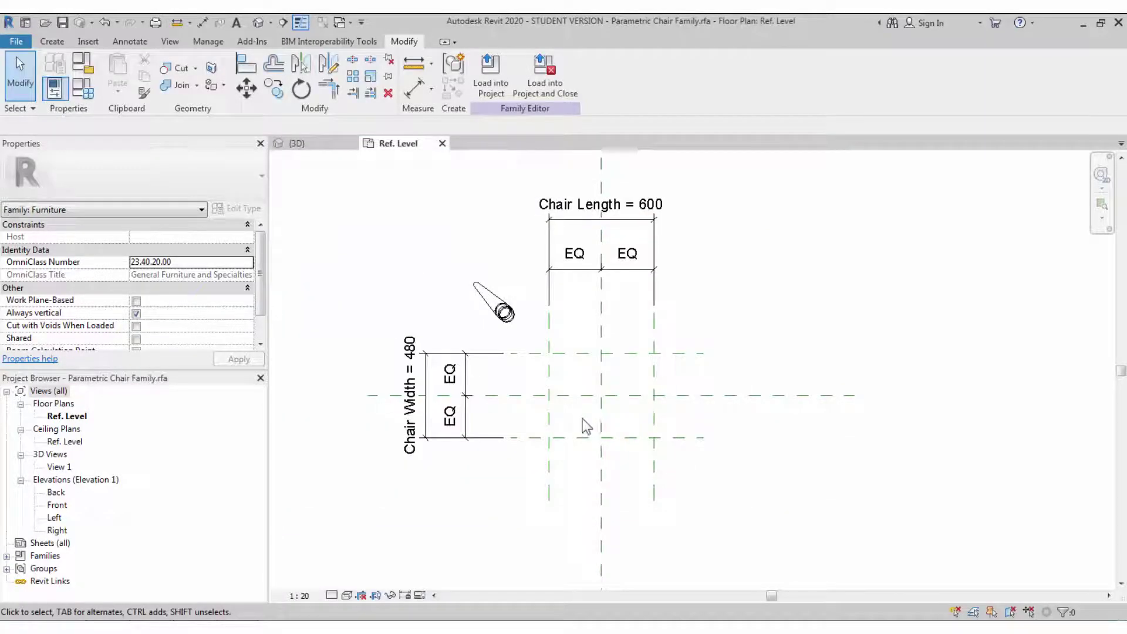
# Step: Associate the Actual Height parameter of the 10 Degree leg type with the Leg Height family parameter
pyautogui.click(516, 325)
pyautogui.click(232, 209)
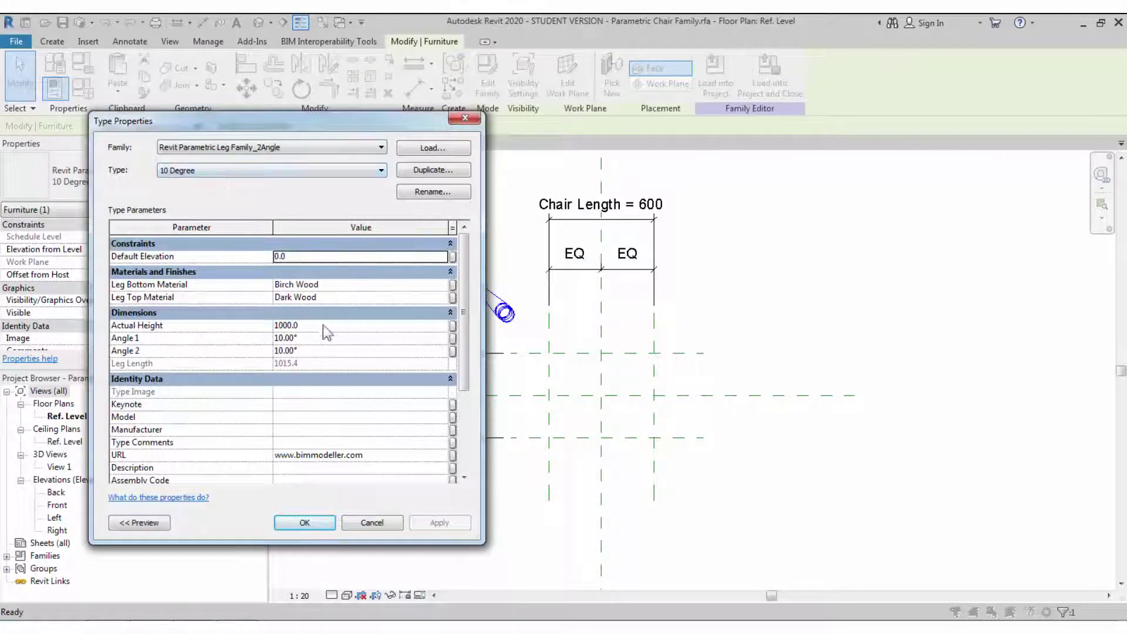
pyautogui.click(452, 325)
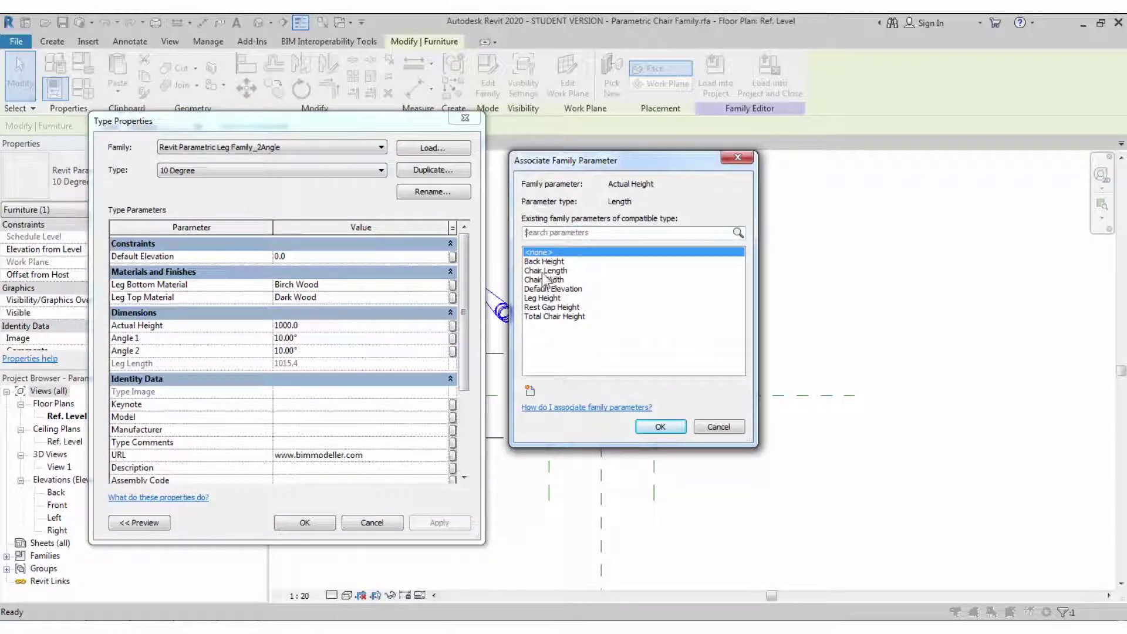
pyautogui.doubleClick(555, 301)
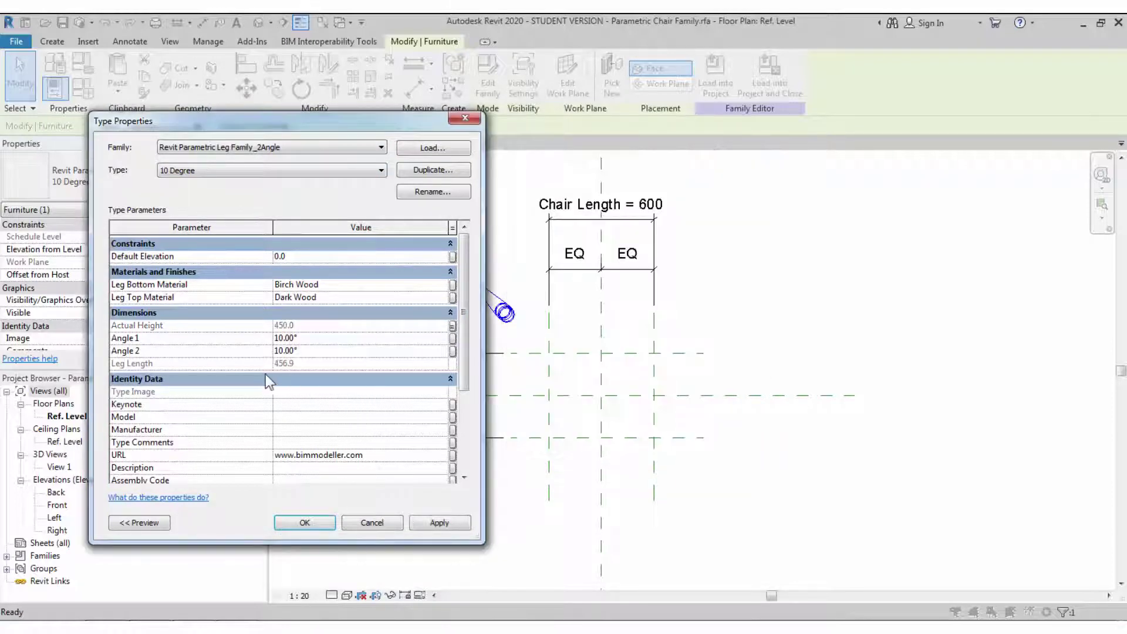
pyautogui.click(309, 520)
pyautogui.click(469, 279)
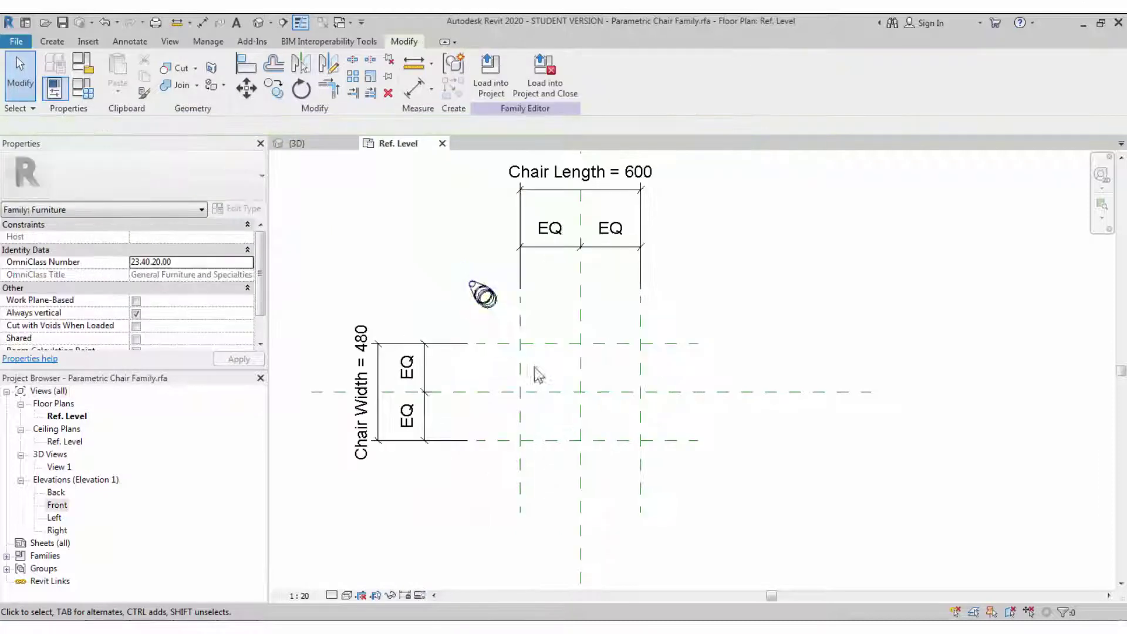
# Step: Place three more 10 Degree legs on the work plane near the other chair corners, each rotated to splay outward
pyautogui.click(496, 304)
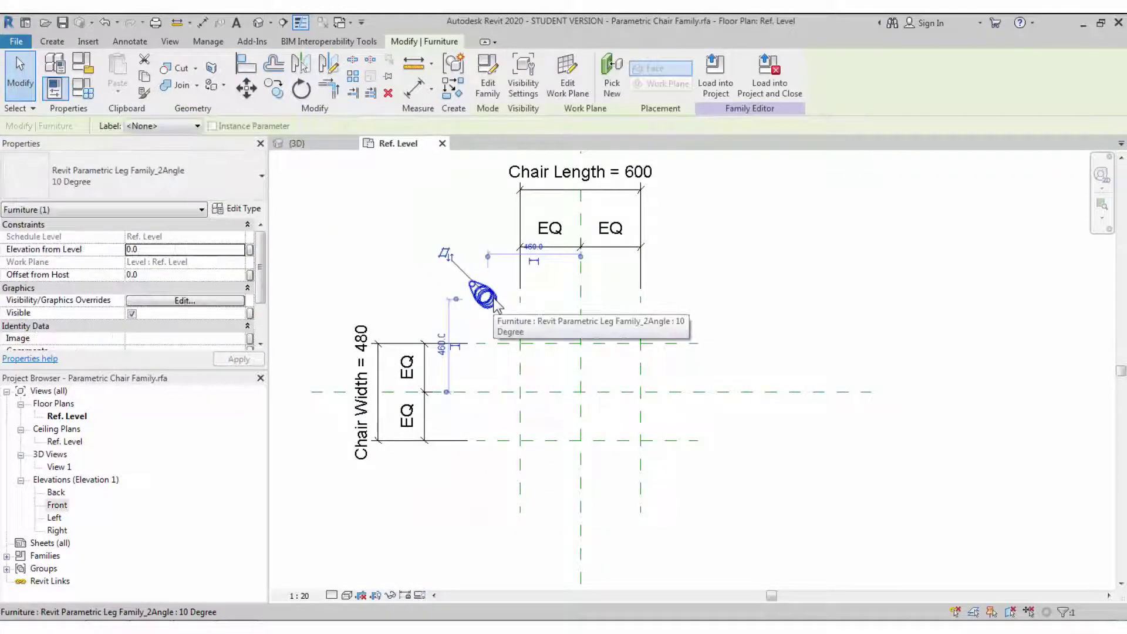
pyautogui.press('c')
pyautogui.press('s')
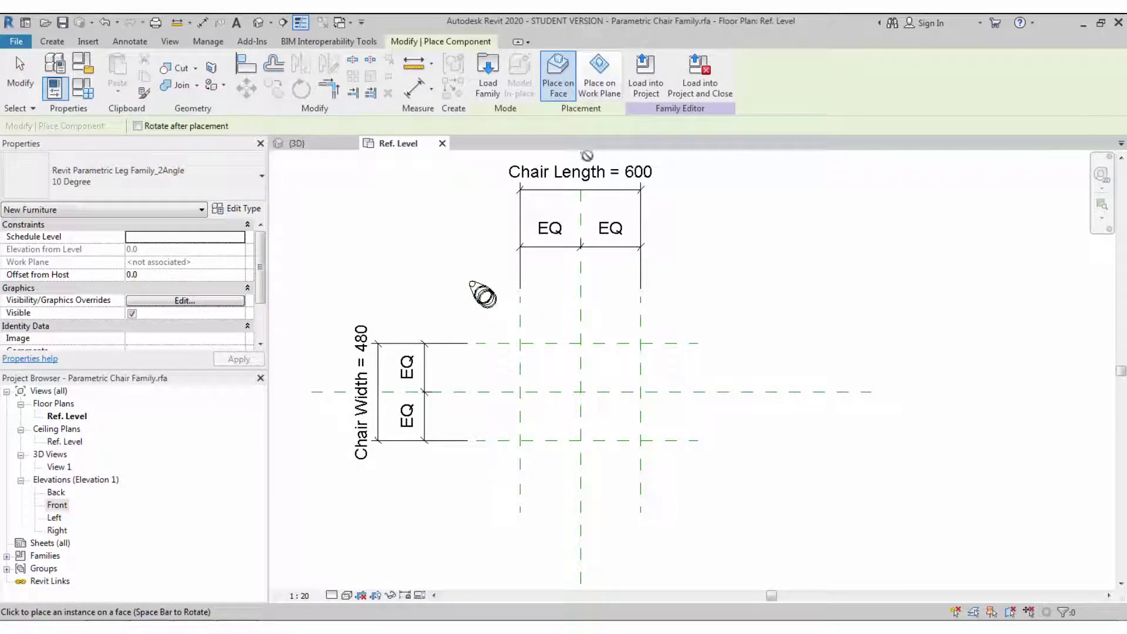
pyautogui.click(599, 75)
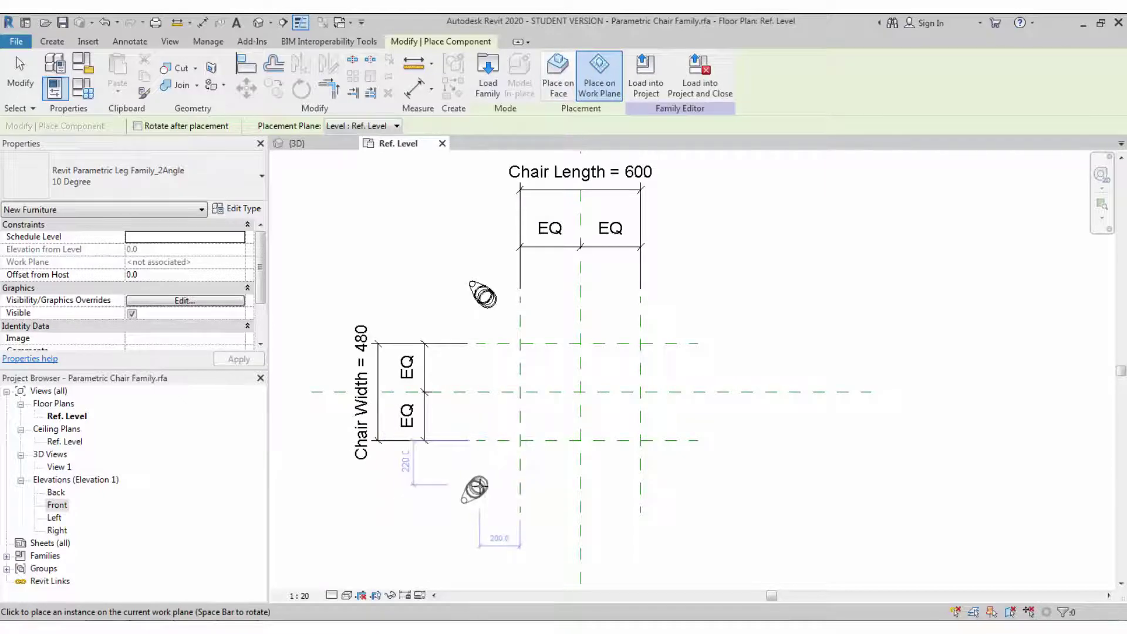
pyautogui.click(474, 487)
pyautogui.click(673, 477)
pyautogui.click(683, 303)
pyautogui.press('Escape')
pyautogui.press('Escape')
# Step: Move the four legs inward so each sits just inside its corner of the chair reference planes
pyautogui.click(485, 297)
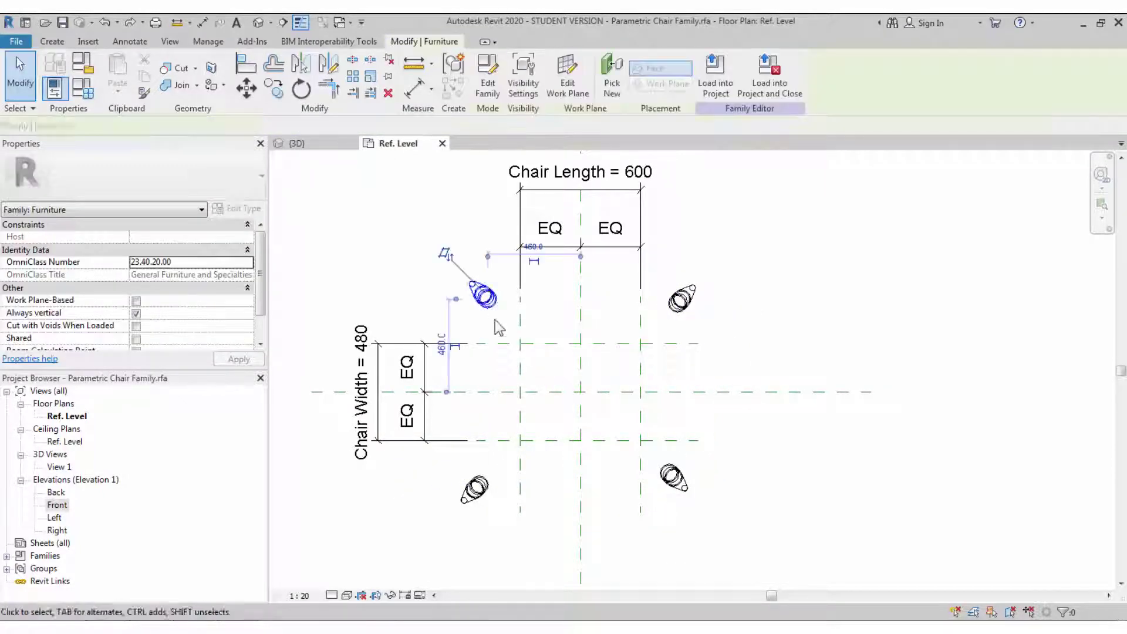
pyautogui.moveTo(487, 298); pyautogui.dragTo(535, 355)
pyautogui.moveTo(685, 302); pyautogui.dragTo(637, 355)
pyautogui.moveTo(677, 470); pyautogui.dragTo(637, 421)
pyautogui.moveTo(479, 485); pyautogui.dragTo(541, 428)
pyautogui.click(559, 497)
pyautogui.scroll(1, 510, 486)
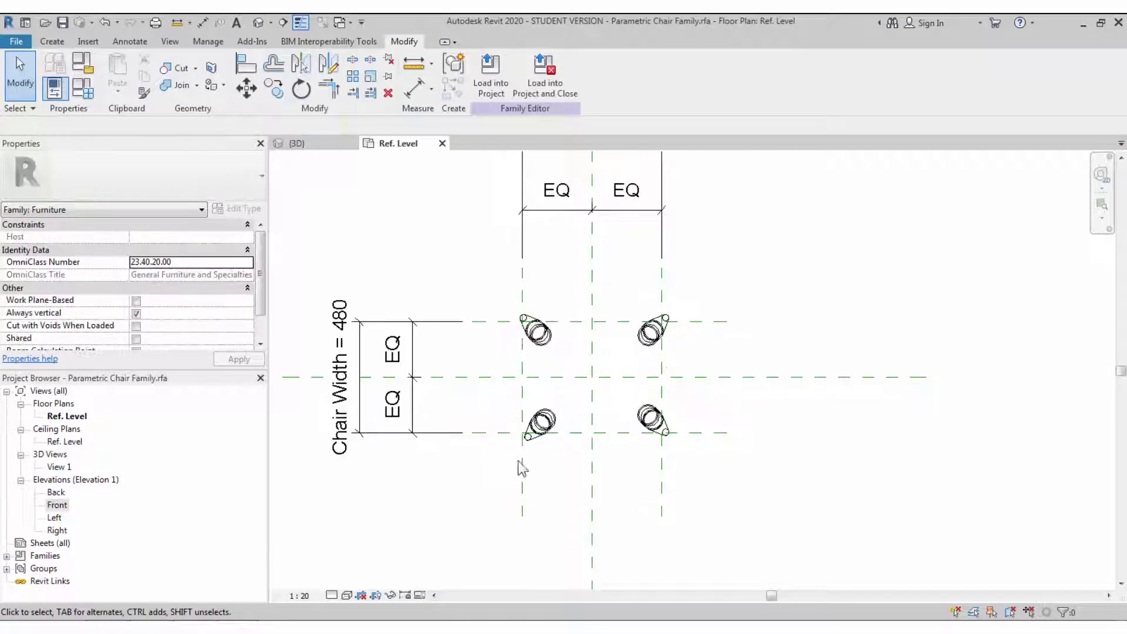
# Step: Add aligned dimensions from both back leg centres to the adjacent side and back reference planes
pyautogui.click(415, 90)
pyautogui.click(562, 321)
pyautogui.click(539, 335)
pyautogui.click(475, 345)
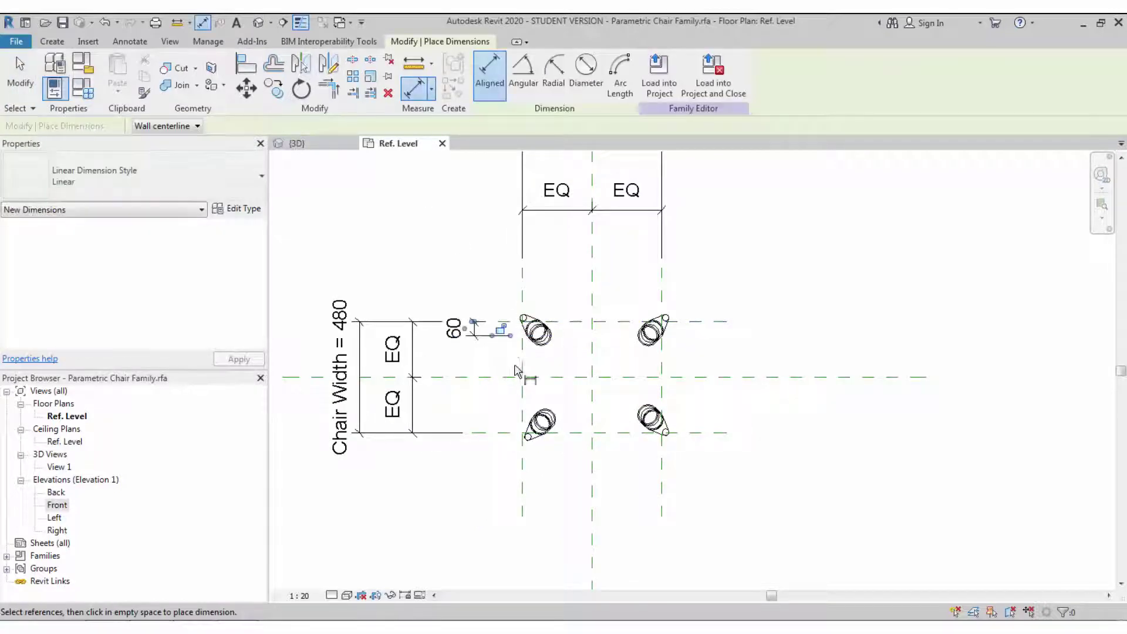
pyautogui.click(522, 365)
pyautogui.click(536, 326)
pyautogui.click(531, 287)
pyautogui.click(651, 340)
pyautogui.click(662, 352)
pyautogui.click(656, 288)
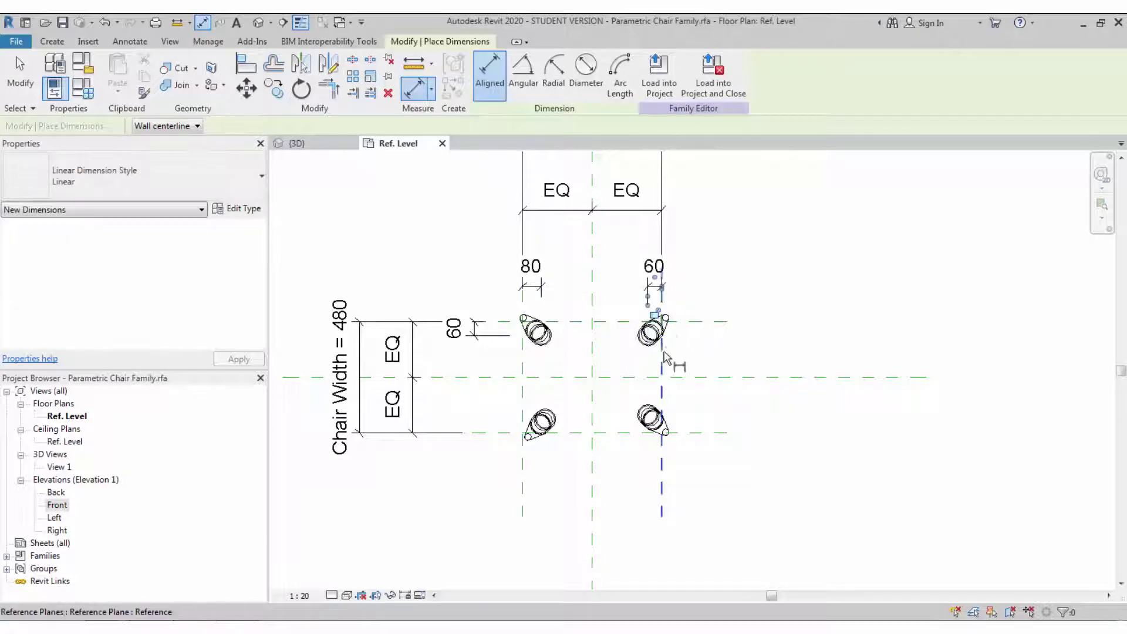
pyautogui.press('Escape')
pyautogui.click(651, 336)
pyautogui.click(700, 354)
# Step: Add aligned dimensions from both front leg centres to the adjacent side and front reference planes
pyautogui.click(684, 433)
pyautogui.click(658, 415)
pyautogui.click(714, 424)
pyautogui.click(663, 454)
pyautogui.click(648, 415)
pyautogui.click(631, 483)
pyautogui.click(522, 477)
pyautogui.click(546, 419)
pyautogui.click(546, 476)
pyautogui.click(570, 433)
pyautogui.click(546, 419)
pyautogui.click(491, 414)
pyautogui.press('Escape')
# Step: Label all eight leg dimensions with a new type parameter named Leg Offset and set the view scale to 1:10
pyautogui.keyDown('ctrl'); pyautogui.click(654, 461); pyautogui.keyUp('ctrl')
pyautogui.keyDown('ctrl'); pyautogui.click(533, 455); pyautogui.keyUp('ctrl')
pyautogui.keyDown('ctrl'); pyautogui.click(693, 423); pyautogui.keyUp('ctrl')
pyautogui.keyDown('ctrl'); pyautogui.click(679, 328); pyautogui.keyUp('ctrl')
pyautogui.keyDown('ctrl'); pyautogui.click(654, 266); pyautogui.keyUp('ctrl')
pyautogui.keyDown('ctrl'); pyautogui.click(530, 266); pyautogui.keyUp('ctrl')
pyautogui.keyDown('ctrl'); pyautogui.click(453, 327); pyautogui.keyUp('ctrl')
pyautogui.click(623, 73)
pyautogui.write('Leg')
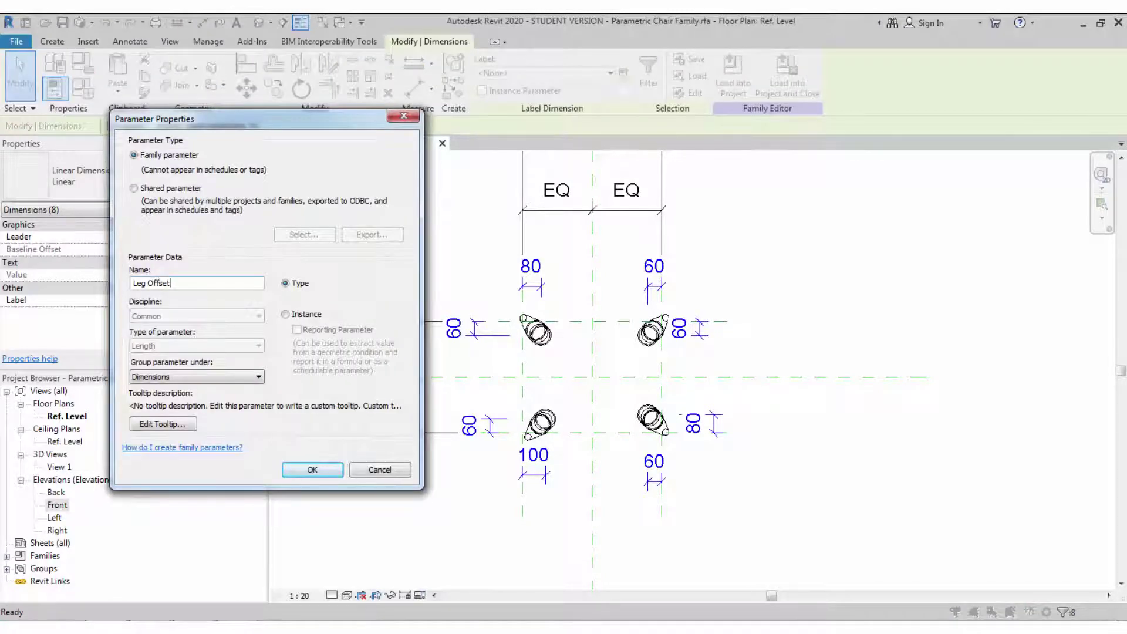
pyautogui.write(' Offset')
pyautogui.press('Return')
pyautogui.press('Escape')
pyautogui.click(299, 595)
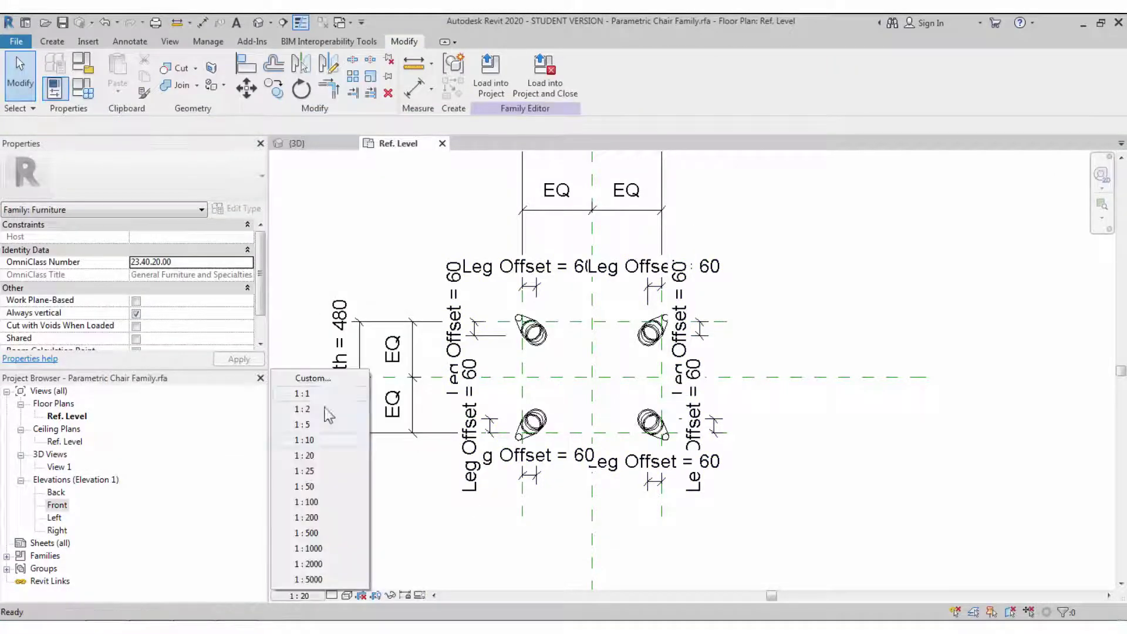
pyautogui.click(311, 440)
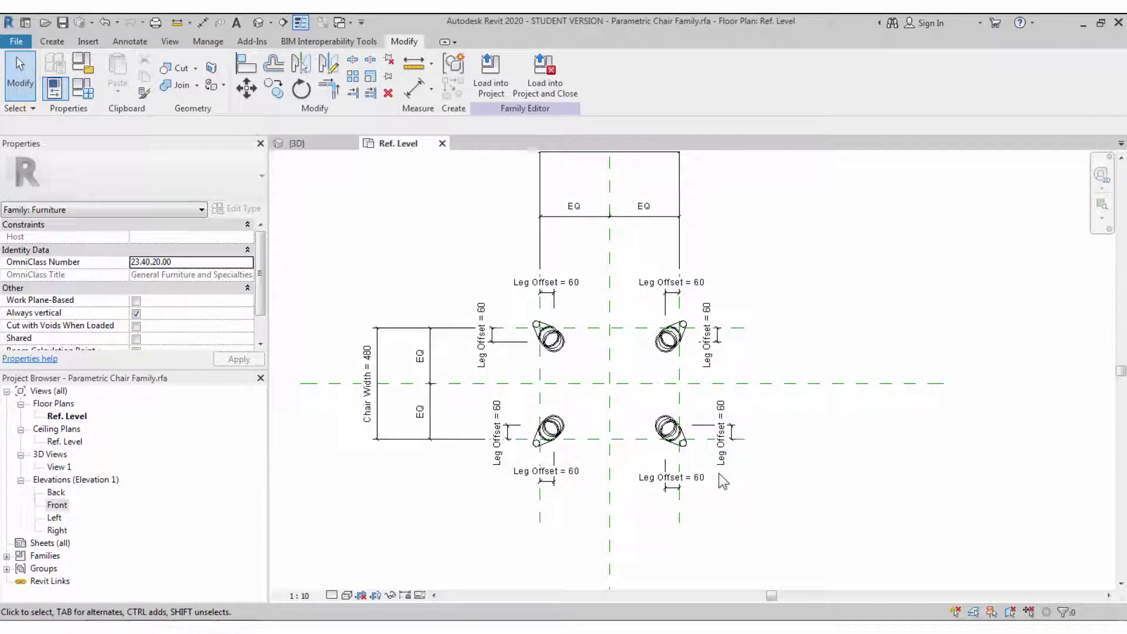
# Step: Set Leg Offset to 50 in the family types and check the four legs in the 3D view
pyautogui.click(82, 88)
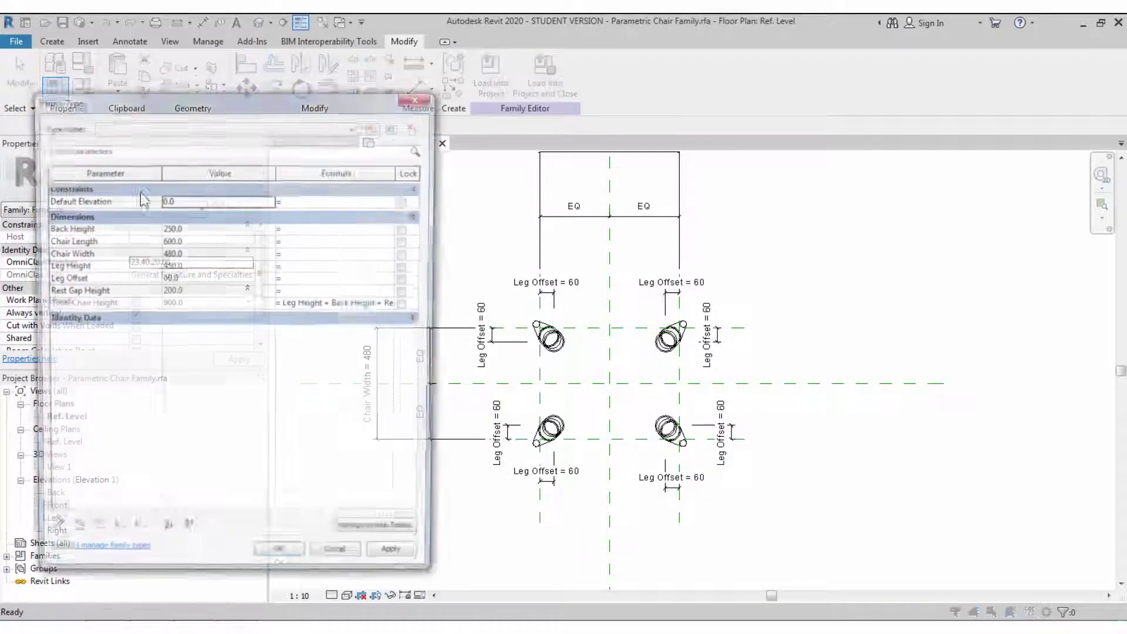
pyautogui.click(205, 267)
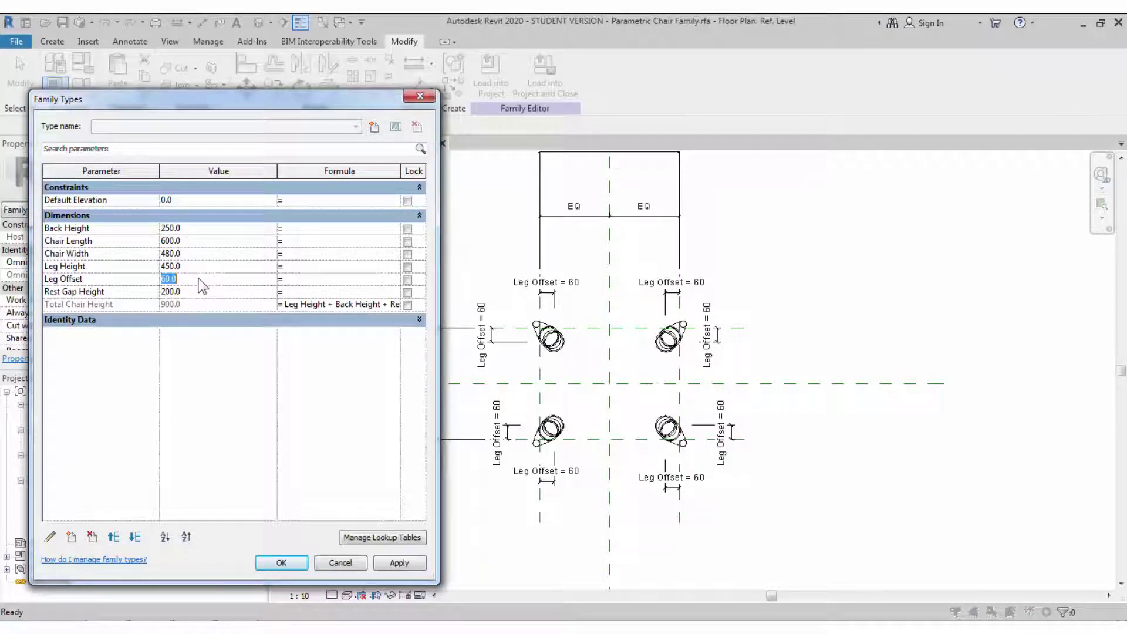
pyautogui.click(400, 563)
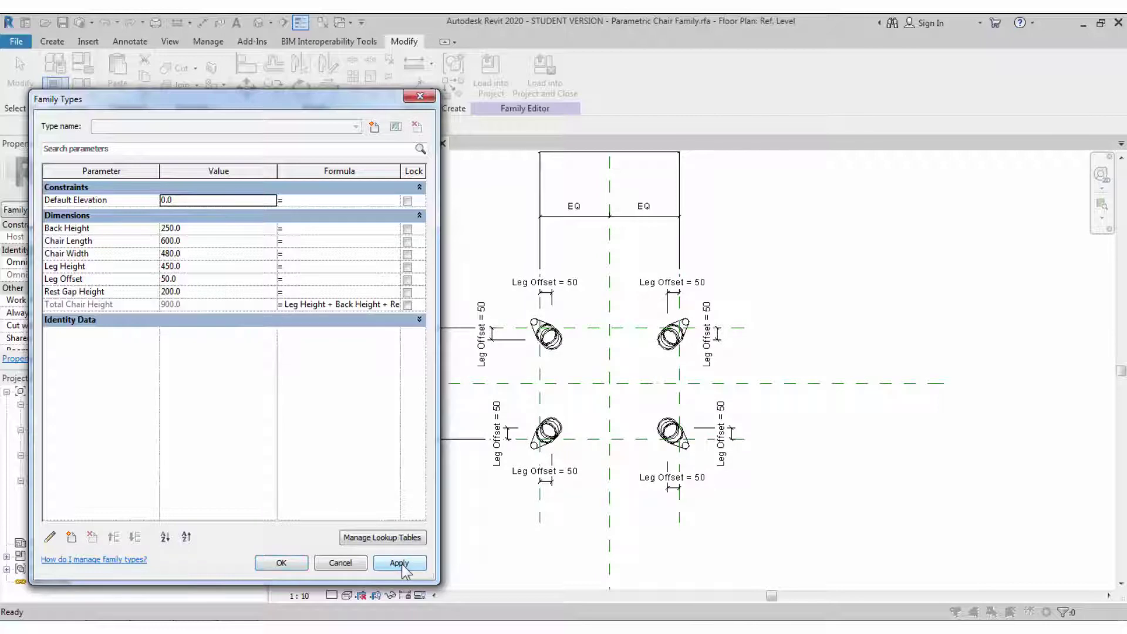
pyautogui.click(279, 563)
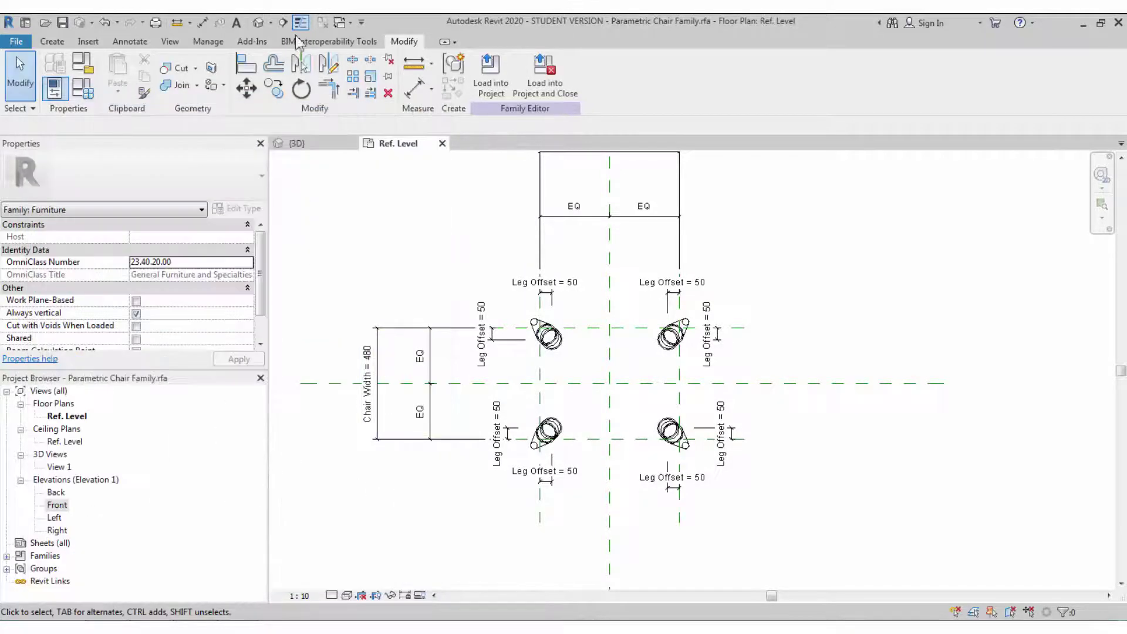
pyautogui.click(258, 23)
pyautogui.moveTo(541, 376)
pyautogui.keyDown('shift'); pyautogui.mouseDown(button='middle')
pyautogui.moveTo(661, 415)
pyautogui.moveTo(722, 329)
pyautogui.moveTo(679, 377)
pyautogui.moveTo(603, 265)
pyautogui.mouseUp(button='middle'); pyautogui.keyUp('shift')
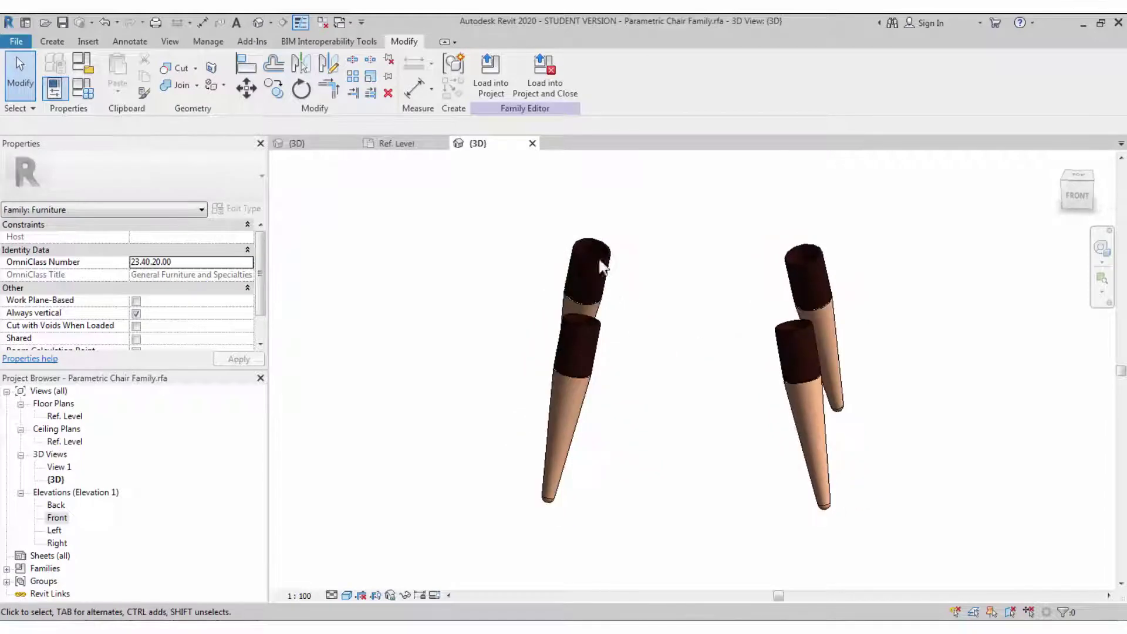
pyautogui.click(532, 144)
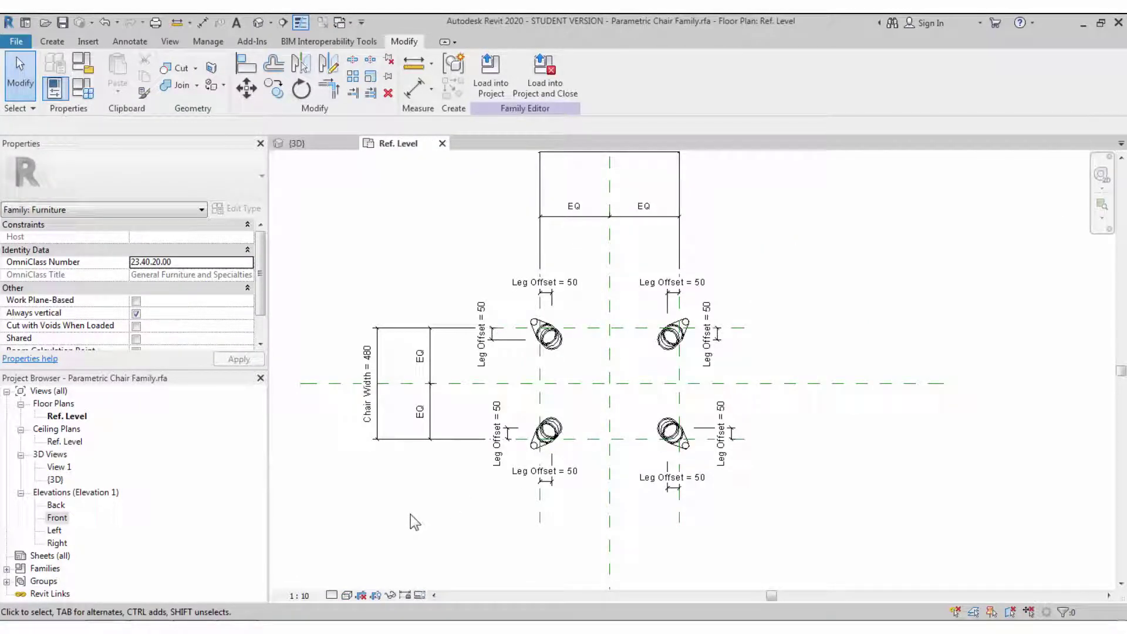
# Step: Temporarily hide the four legs in the Ref. Level floor plan
pyautogui.click(549, 336)
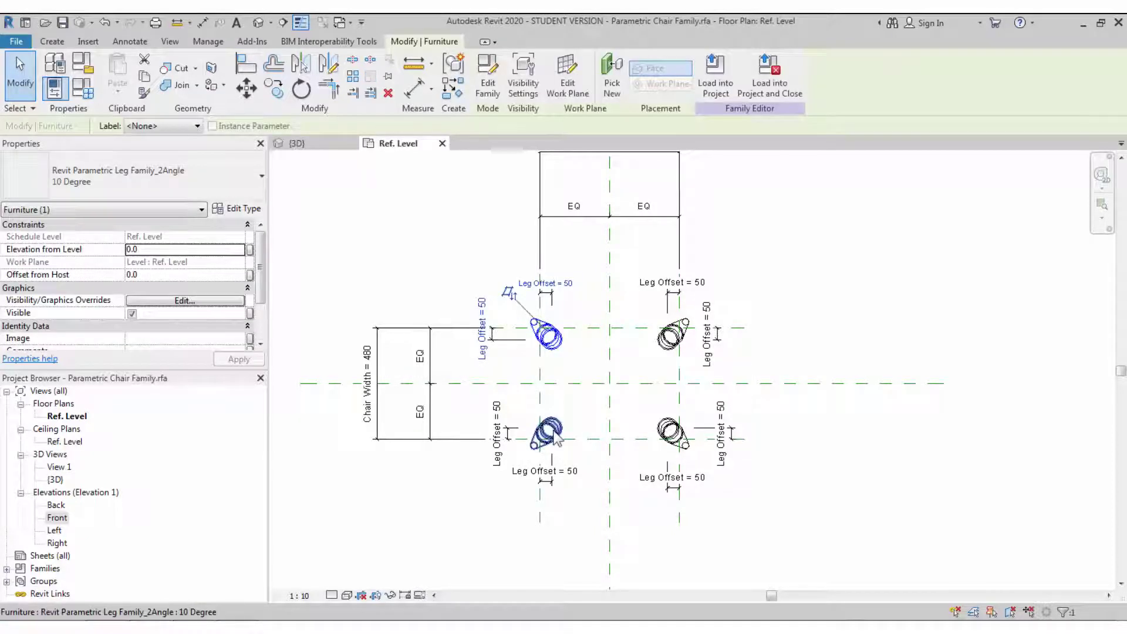
pyautogui.keyDown('ctrl'); pyautogui.click(549, 434); pyautogui.keyUp('ctrl')
pyautogui.keyDown('ctrl'); pyautogui.click(672, 433); pyautogui.keyUp('ctrl')
pyautogui.keyDown('ctrl'); pyautogui.click(669, 347); pyautogui.keyUp('ctrl')
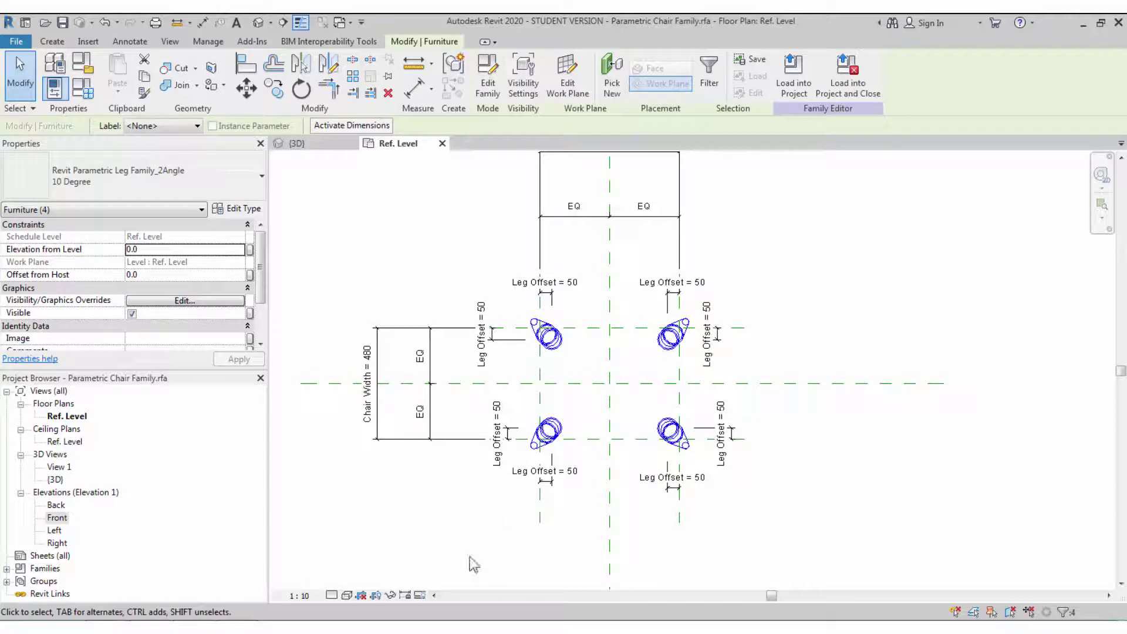
pyautogui.click(391, 596)
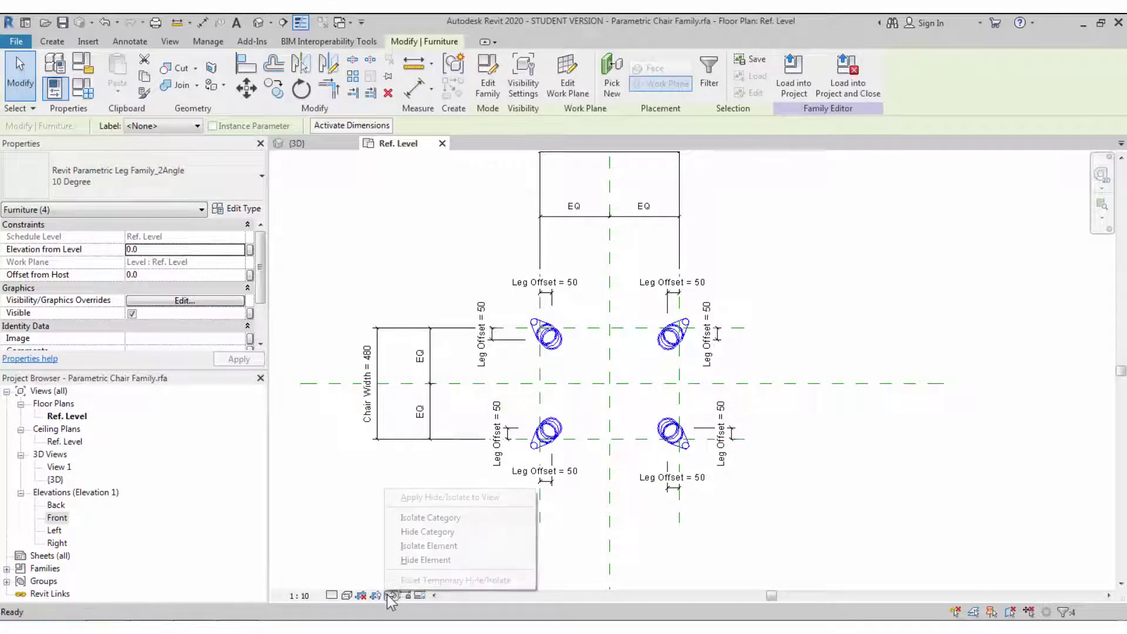
pyautogui.click(405, 562)
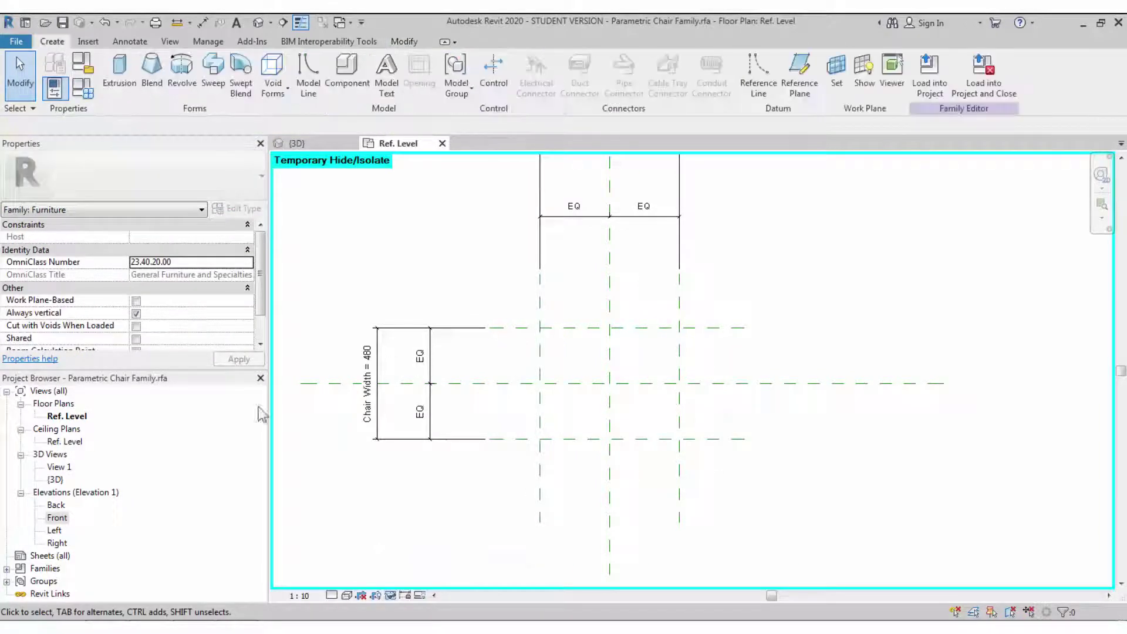
# Step: Start a solid sweep in the Left elevation and sketch its path as a shallow sagging arc along the leg-height plane, extending past both legs
pyautogui.doubleClick(55, 531)
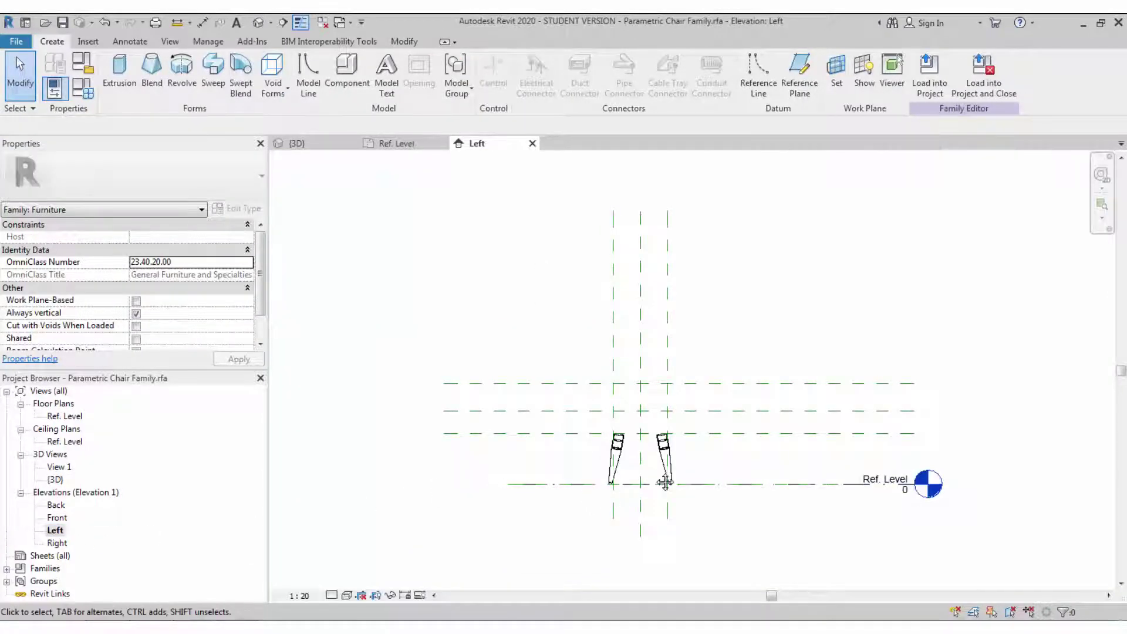
pyautogui.scroll(1, 657, 475)
pyautogui.scroll(1, 658, 477)
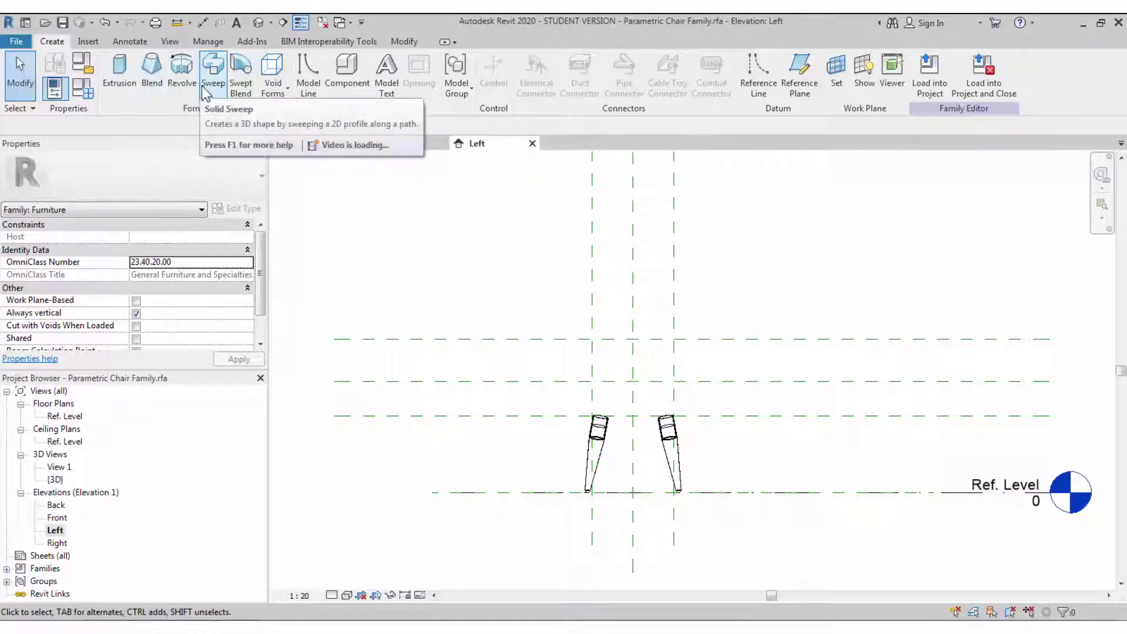
pyautogui.click(212, 70)
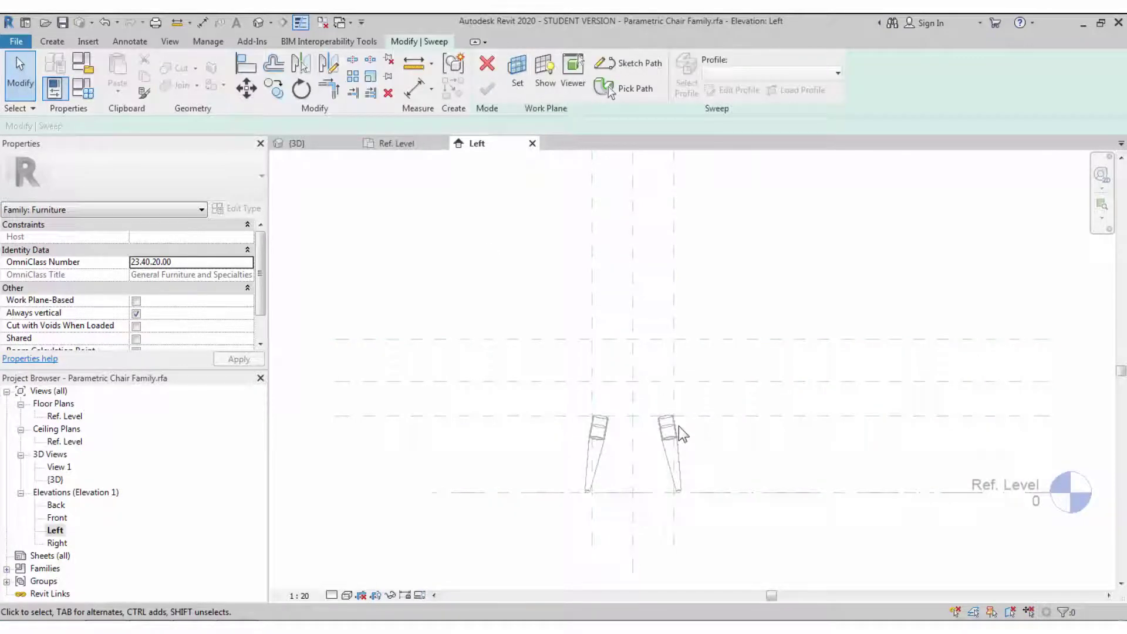
pyautogui.scroll(2, 678, 426)
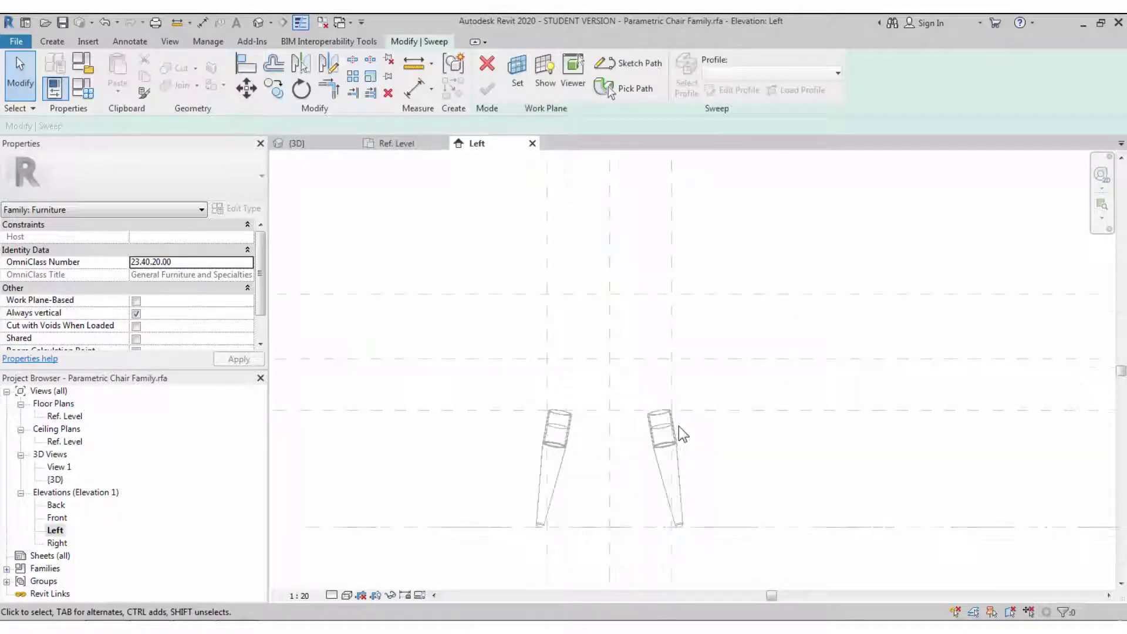
pyautogui.click(640, 69)
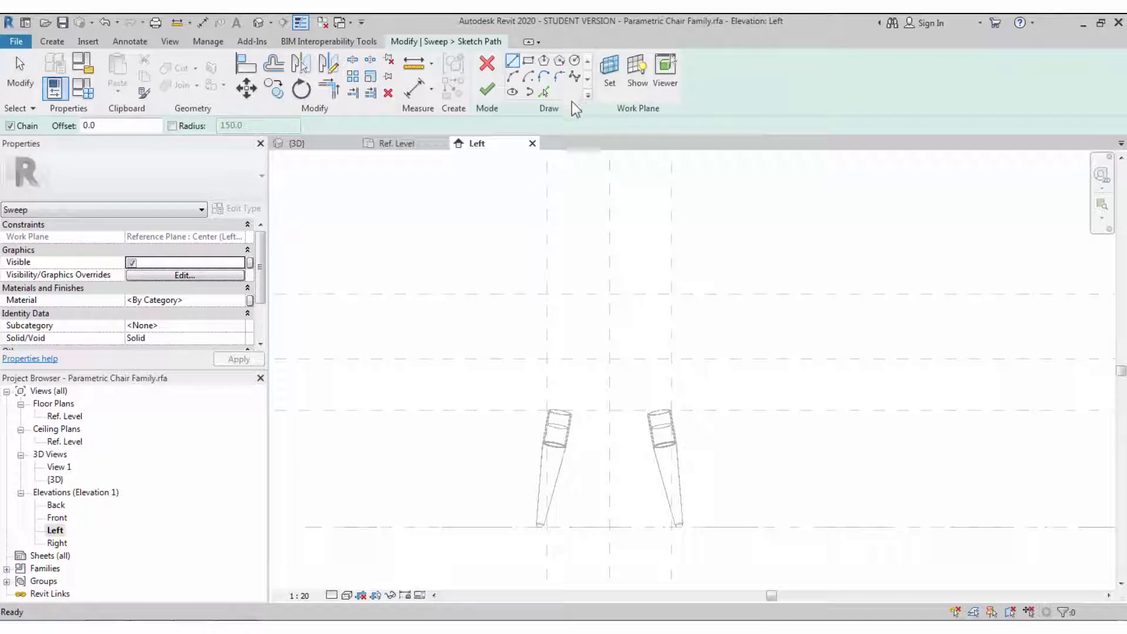
pyautogui.click(514, 76)
pyautogui.scroll(1, 686, 405)
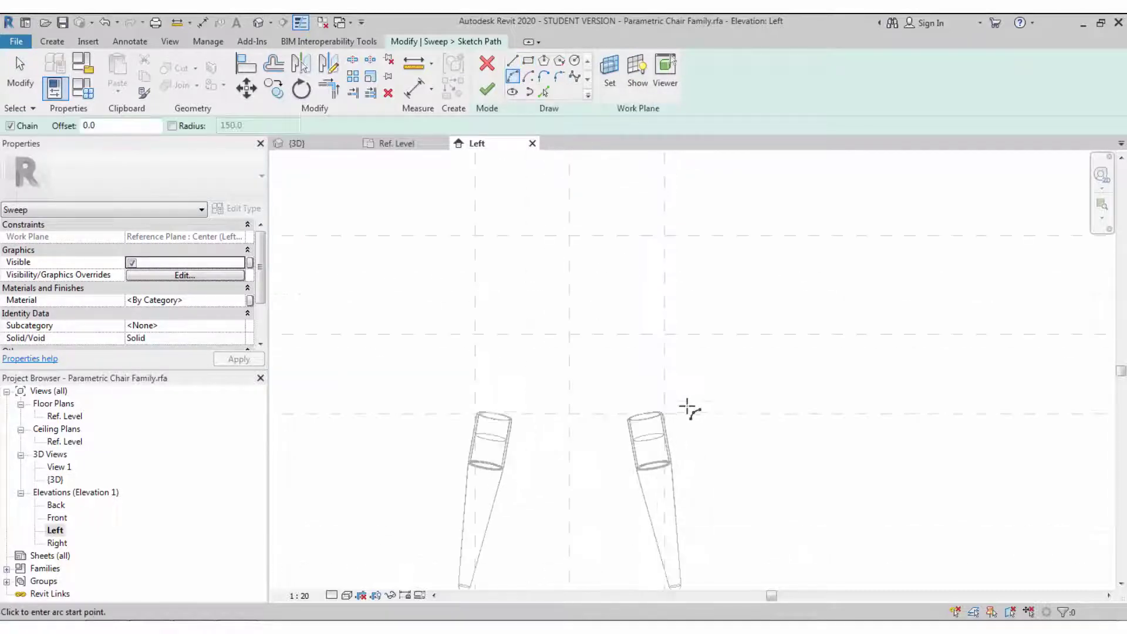
pyautogui.click(728, 414)
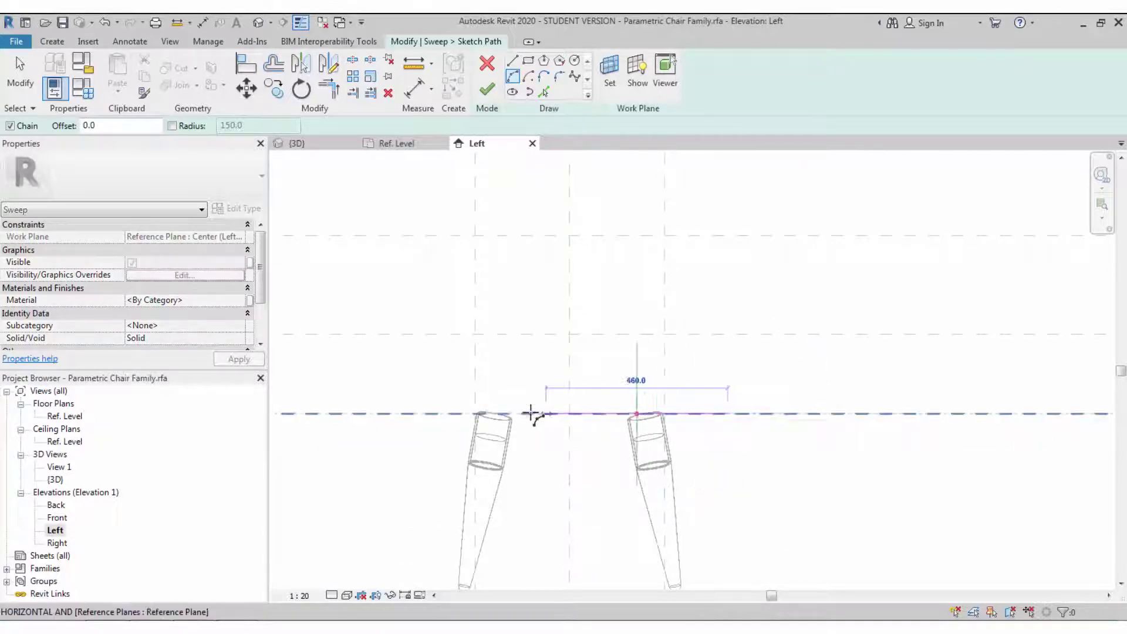
pyautogui.click(459, 414)
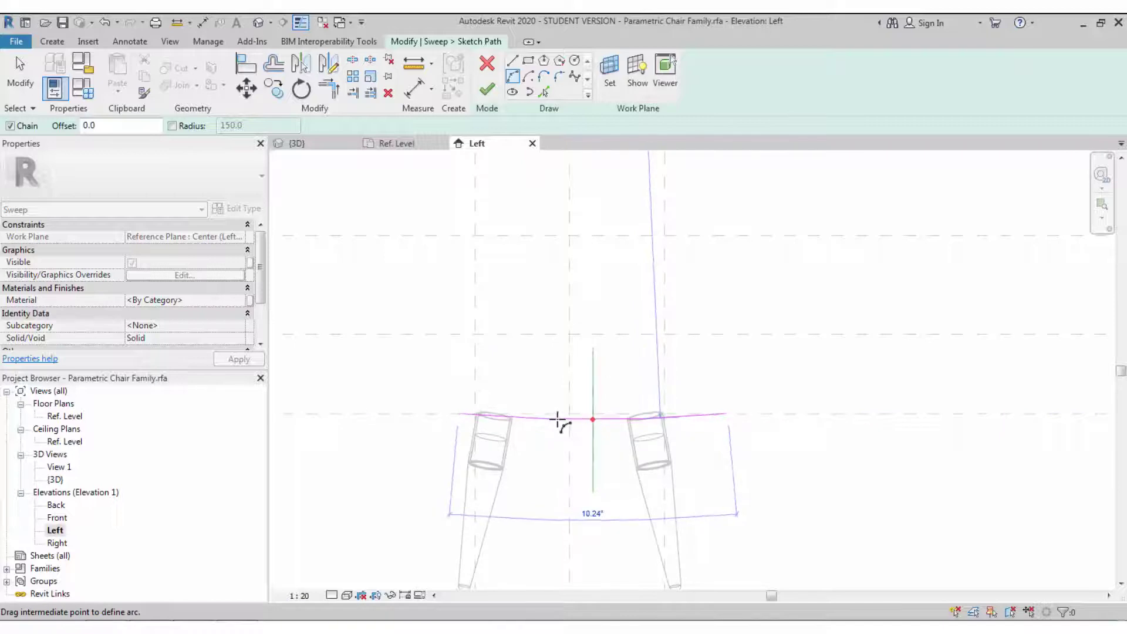
pyautogui.click(693, 426)
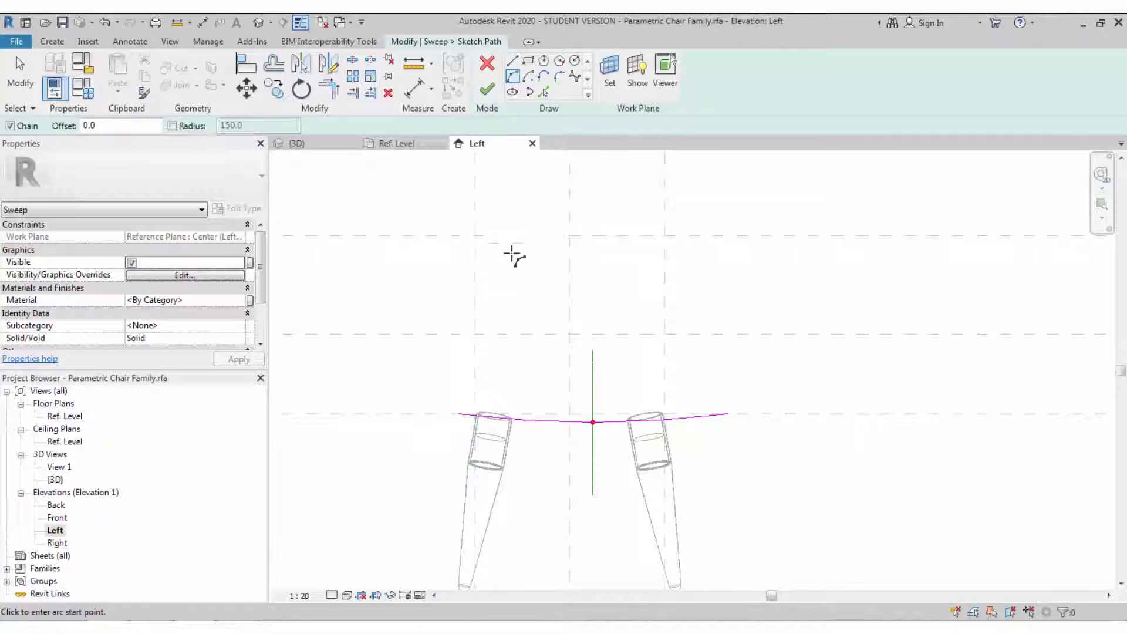
# Step: Split the path arc just beyond the right leg, delete the outer piece to leave about 585 mm, and finish the path
pyautogui.click(353, 59)
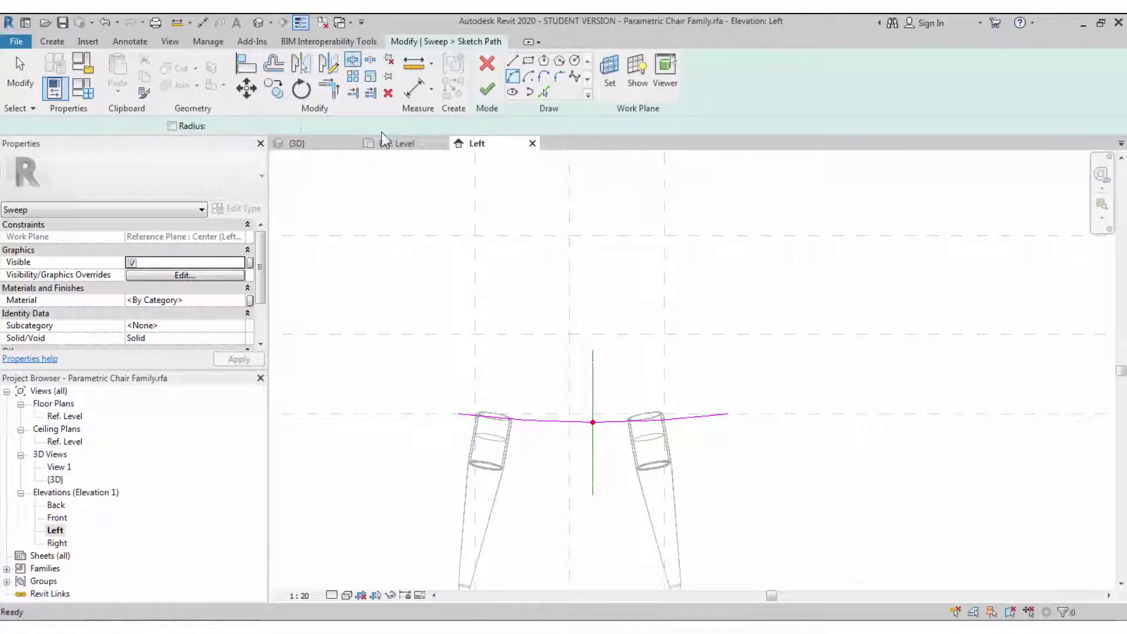
pyautogui.click(689, 418)
pyautogui.press('Escape')
pyautogui.click(705, 416)
pyautogui.press('Delete')
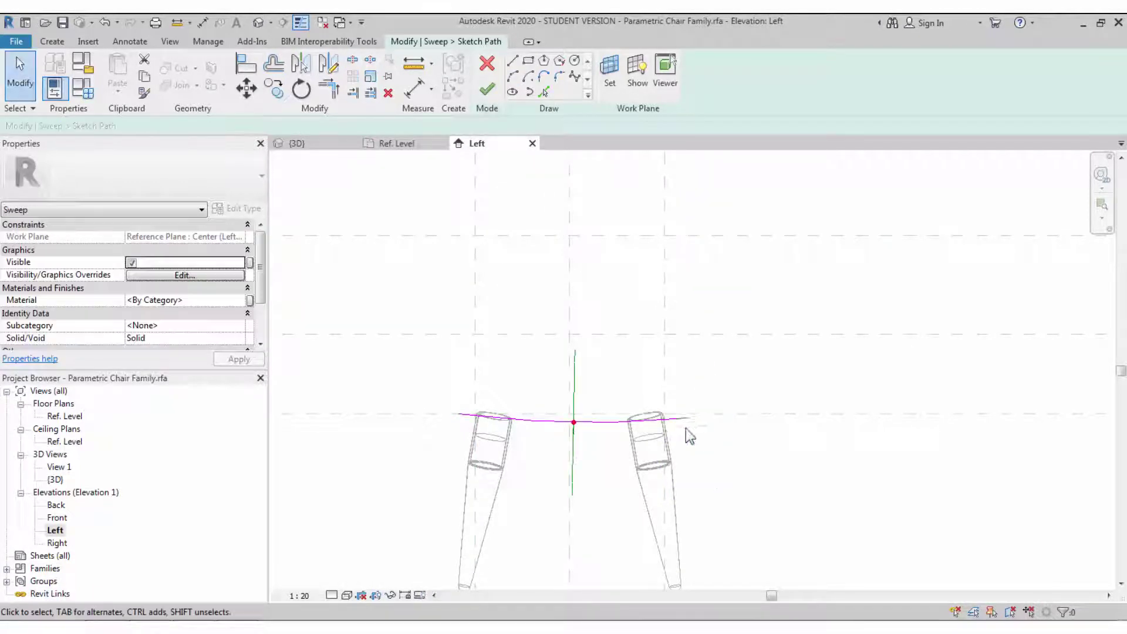
pyautogui.click(674, 431)
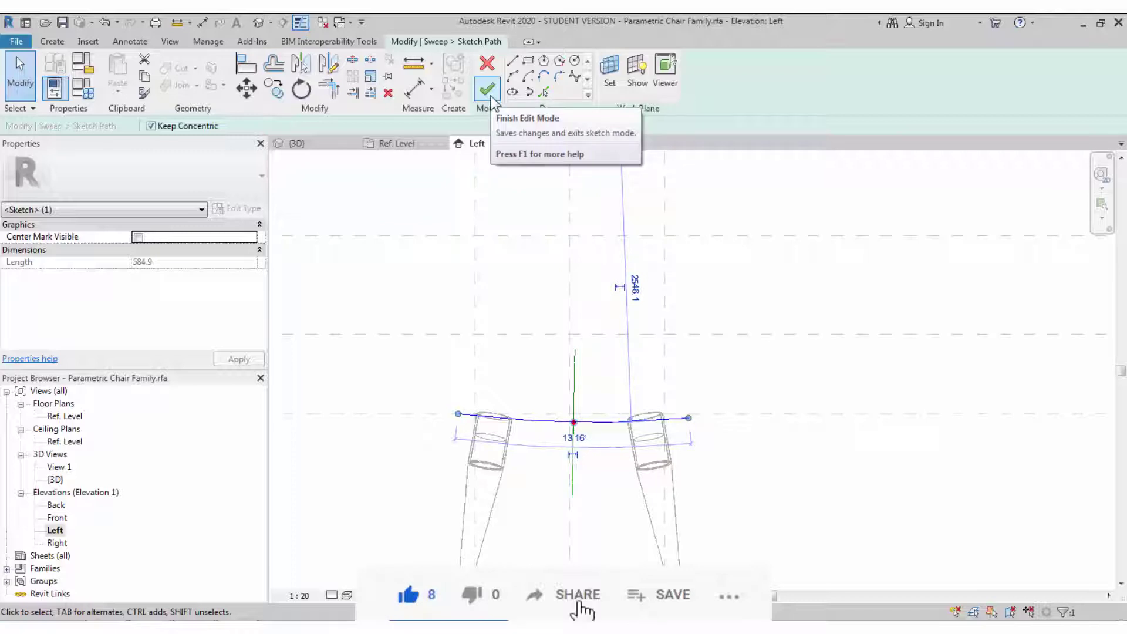
pyautogui.click(499, 160)
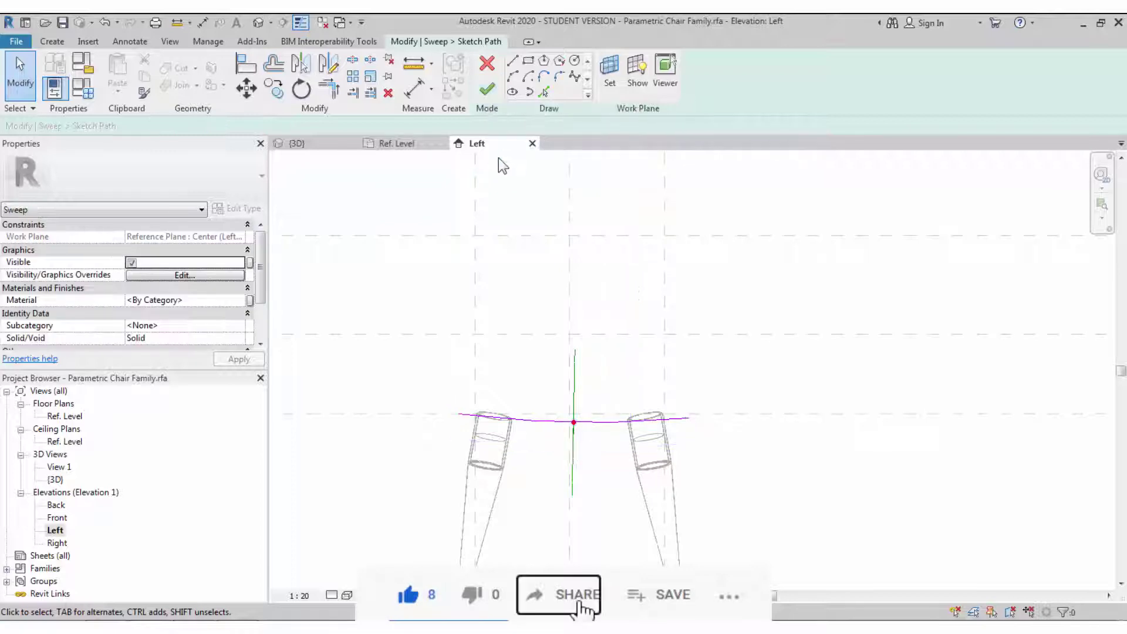
pyautogui.click(487, 91)
# Step: Test the sweep path with Chair Width at 600 in the family types, and set both Chair Width and Chair Length to 500
pyautogui.click(83, 89)
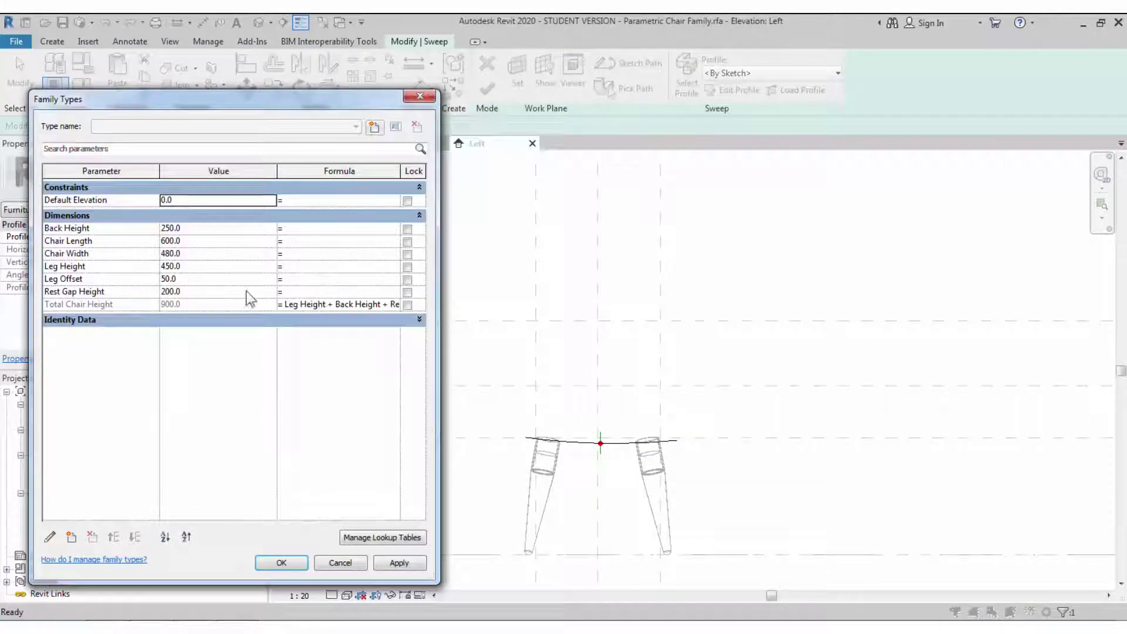
pyautogui.click(230, 256)
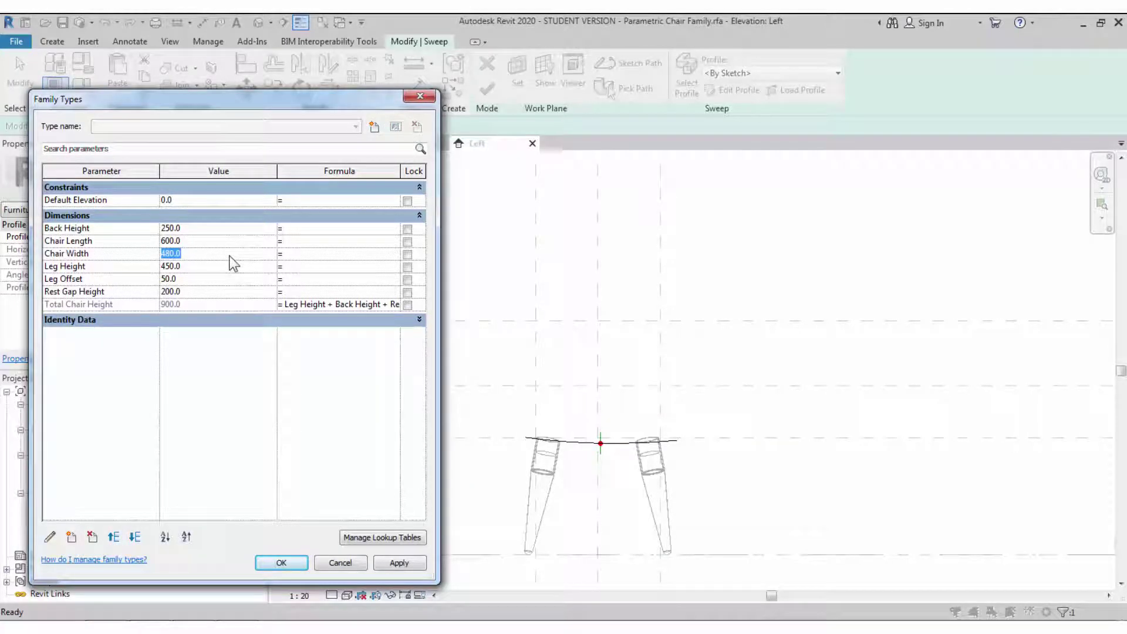
pyautogui.click(399, 564)
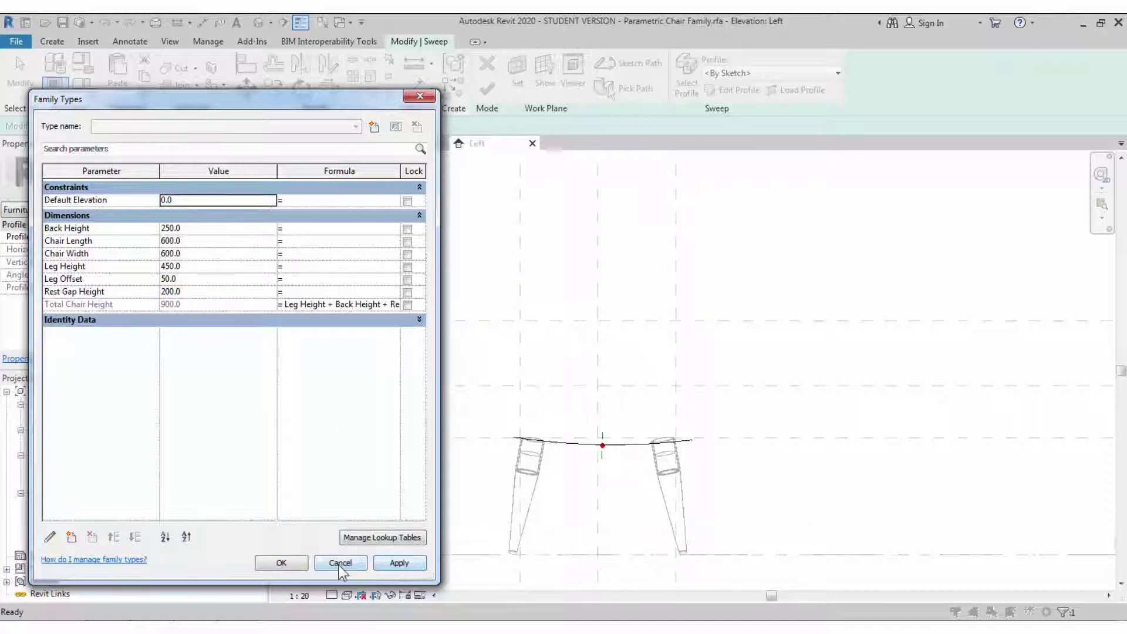
pyautogui.click(210, 253)
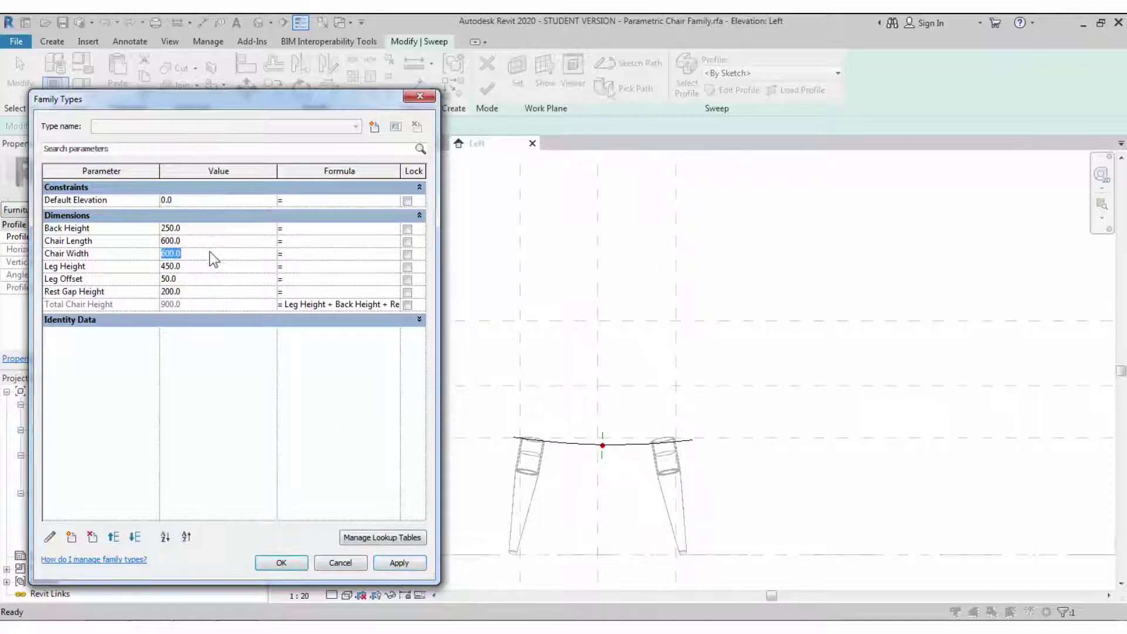
pyautogui.write('500')
pyautogui.click(205, 241)
pyautogui.click(399, 564)
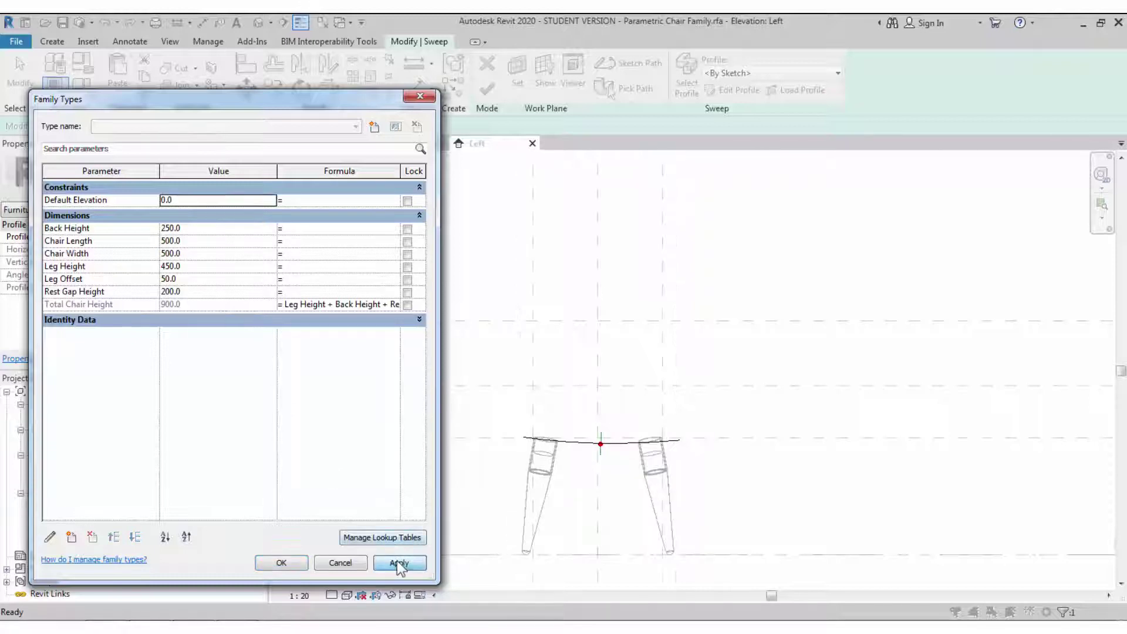
pyautogui.click(322, 563)
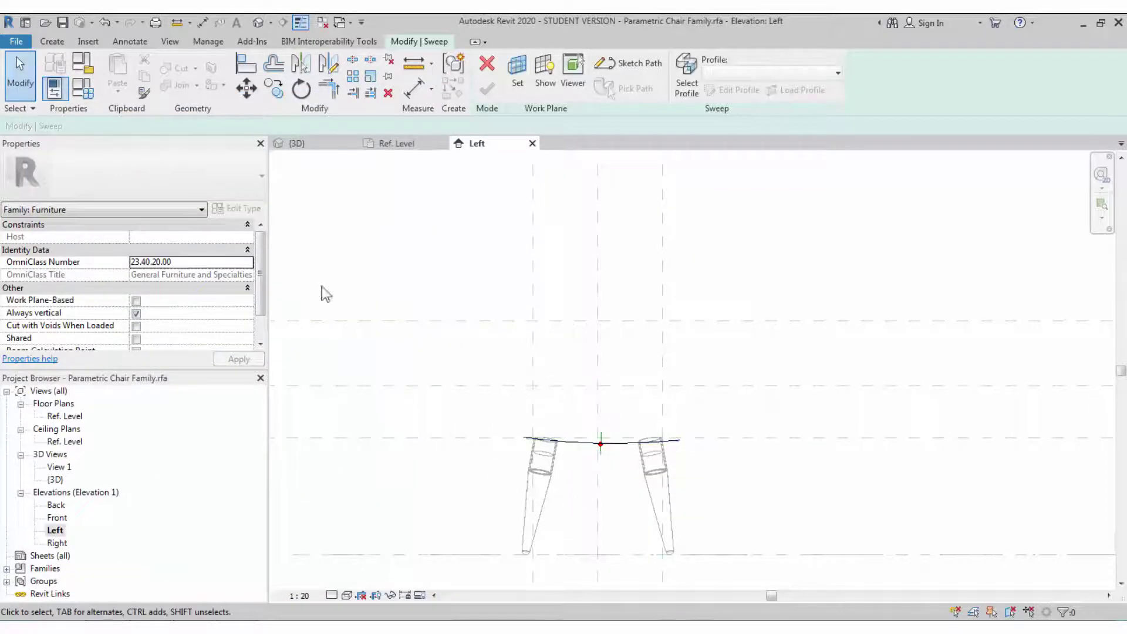
# Step: Edit the sweep profile in the Front elevation and sketch a shallow sagging arc about 515 mm wide across the leg tops
pyautogui.click(686, 81)
pyautogui.click(711, 91)
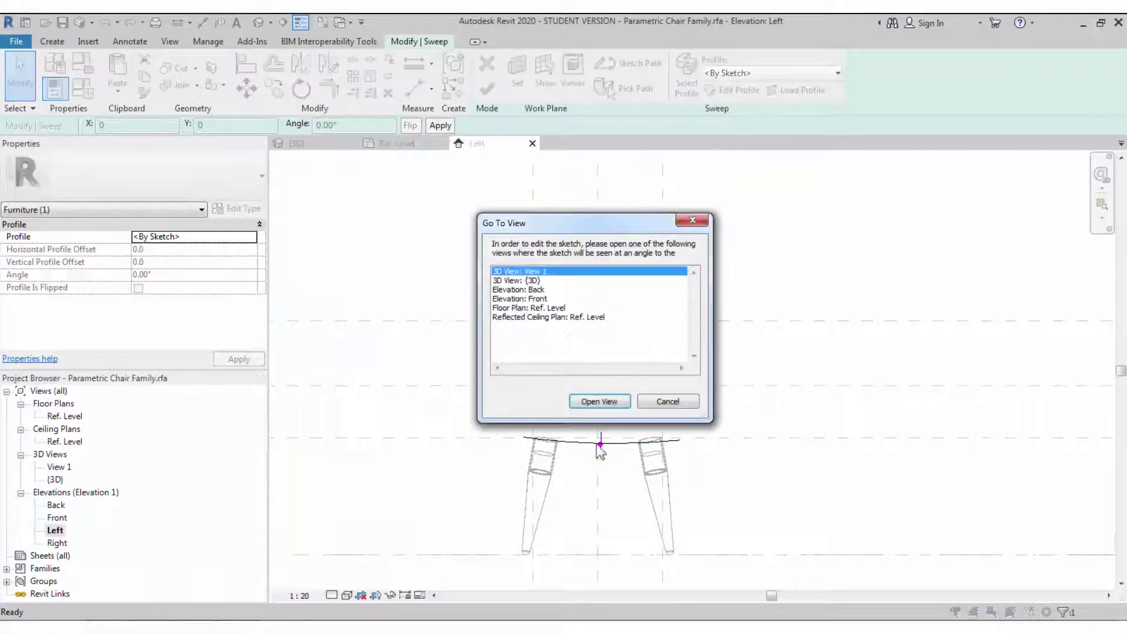
pyautogui.click(531, 301)
pyautogui.click(587, 401)
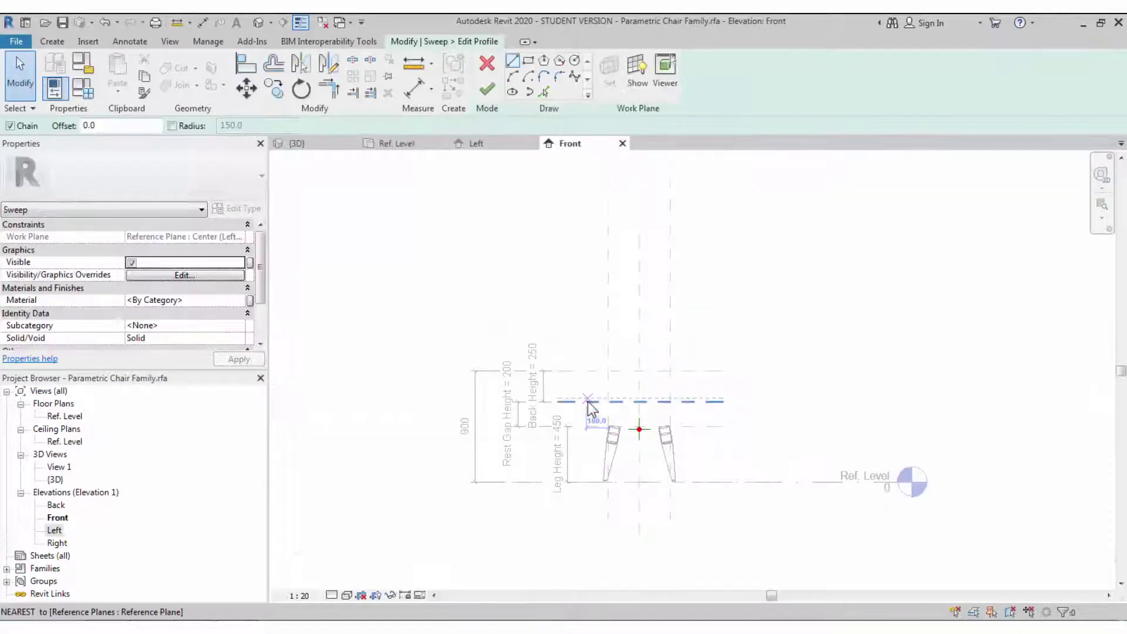
pyautogui.scroll(5, 654, 458)
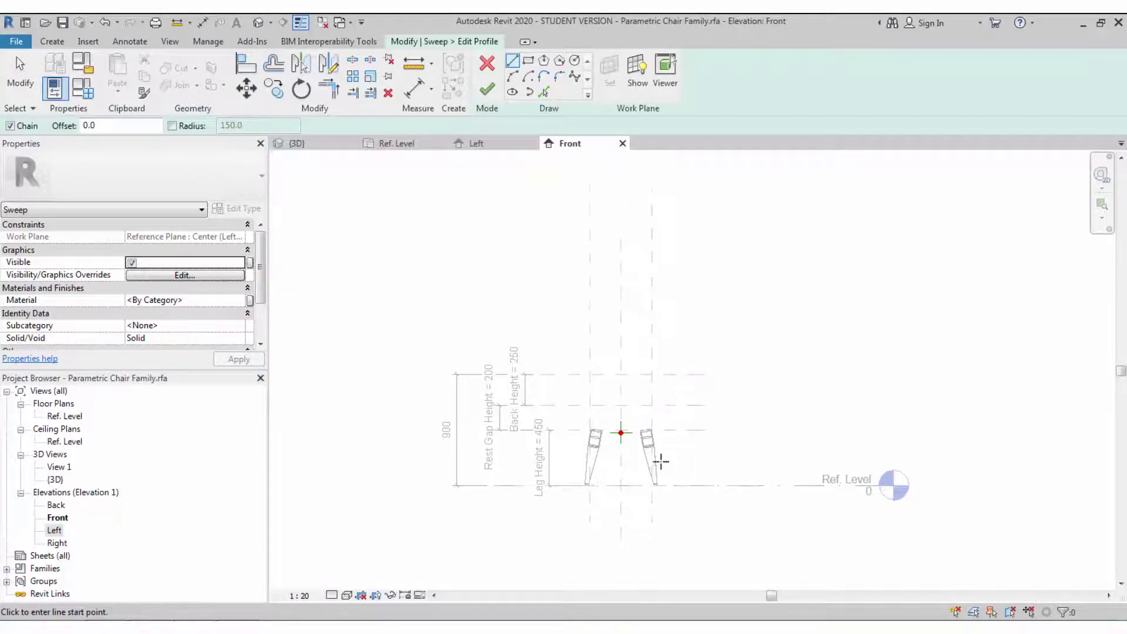
pyautogui.click(515, 78)
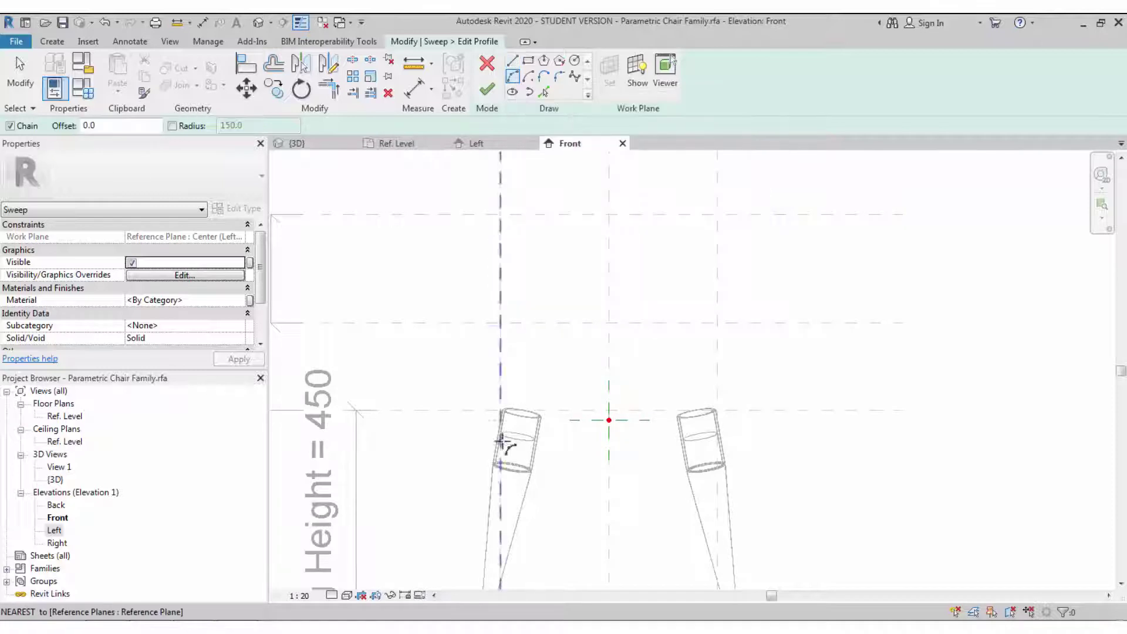
pyautogui.click(501, 410)
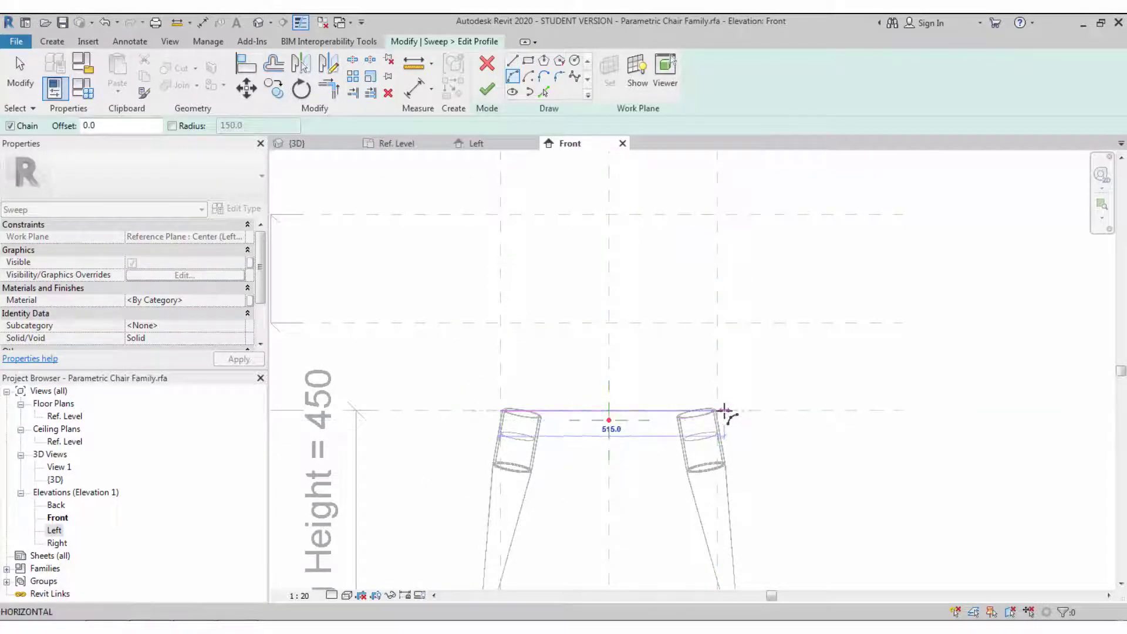
pyautogui.click(724, 411)
pyautogui.click(627, 420)
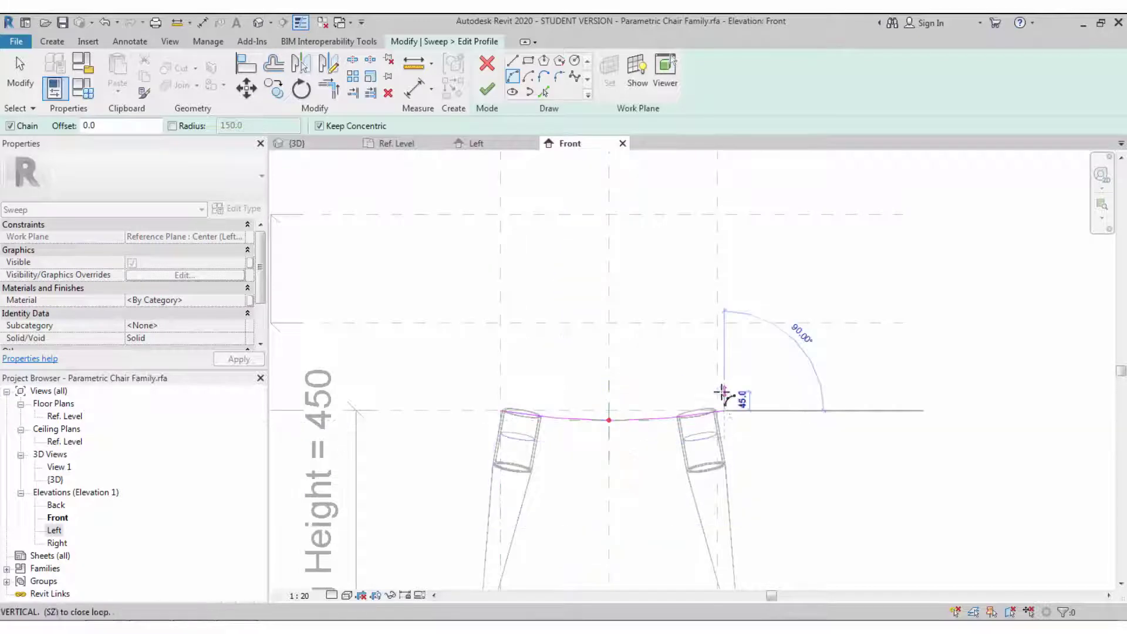
# Step: Add a short tangent arc of about 30 mm radius curling downward at the right end of the seat profile curve
pyautogui.scroll(3, 737, 417)
pyautogui.click(729, 413)
pyautogui.scroll(2, 717, 409)
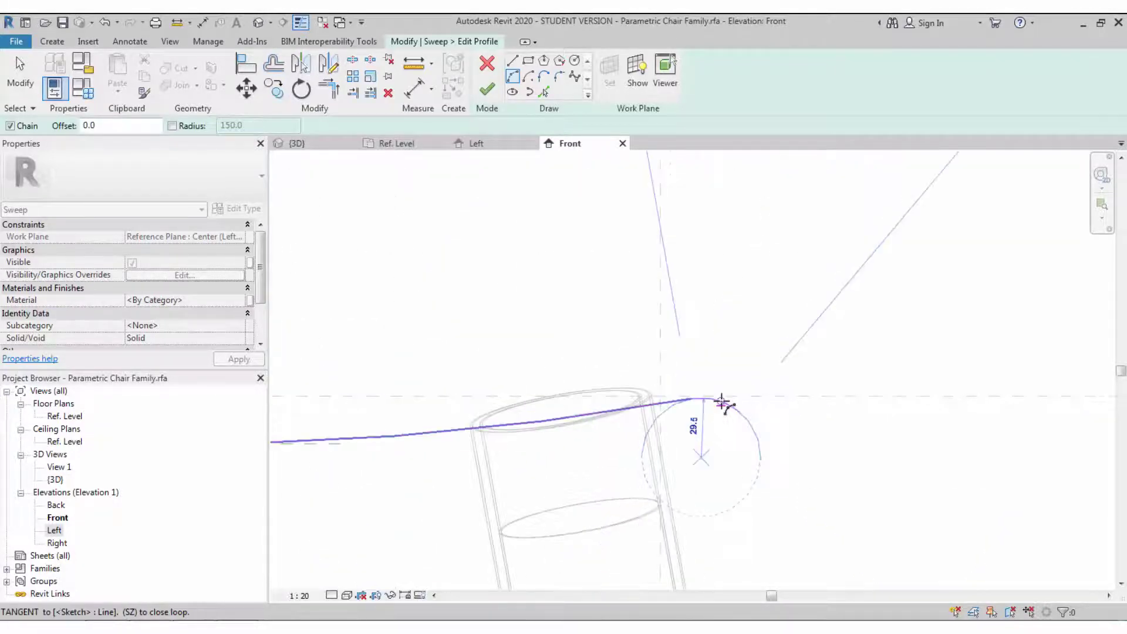
pyautogui.click(744, 410)
pyautogui.press('Escape')
pyautogui.press('Escape')
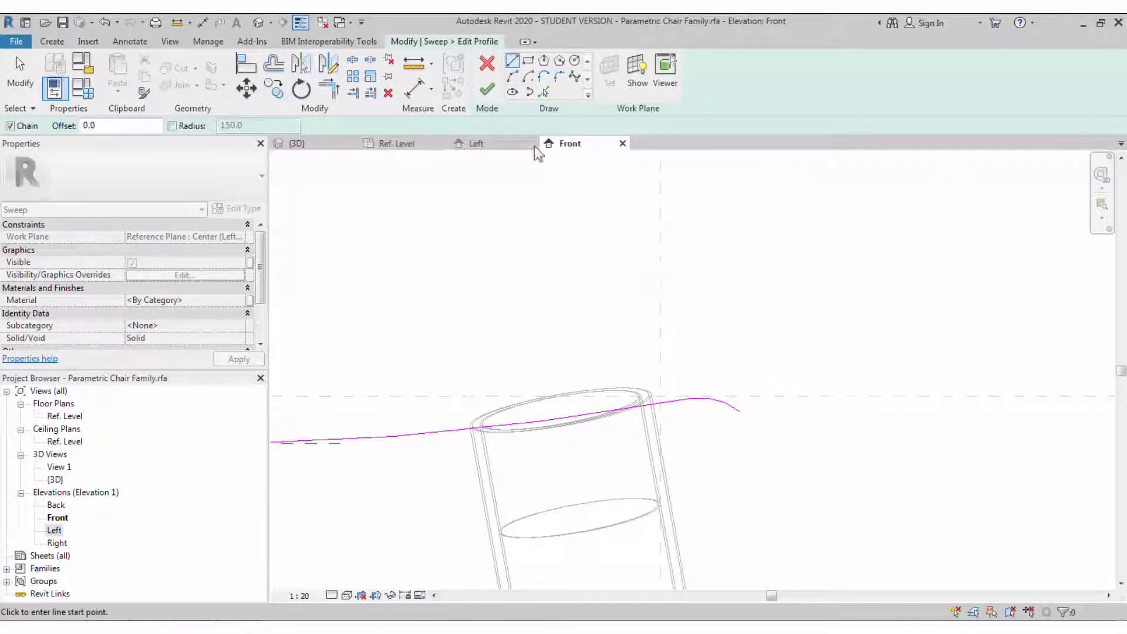
# Step: Add a matching short arc curling downward at the left end of the seat profile curve
pyautogui.click(513, 76)
pyautogui.scroll(-2, 885, 297)
pyautogui.moveTo(509, 396); pyautogui.dragTo(755, 432, button='middle')
pyautogui.scroll(1, 756, 432)
pyautogui.click(444, 366)
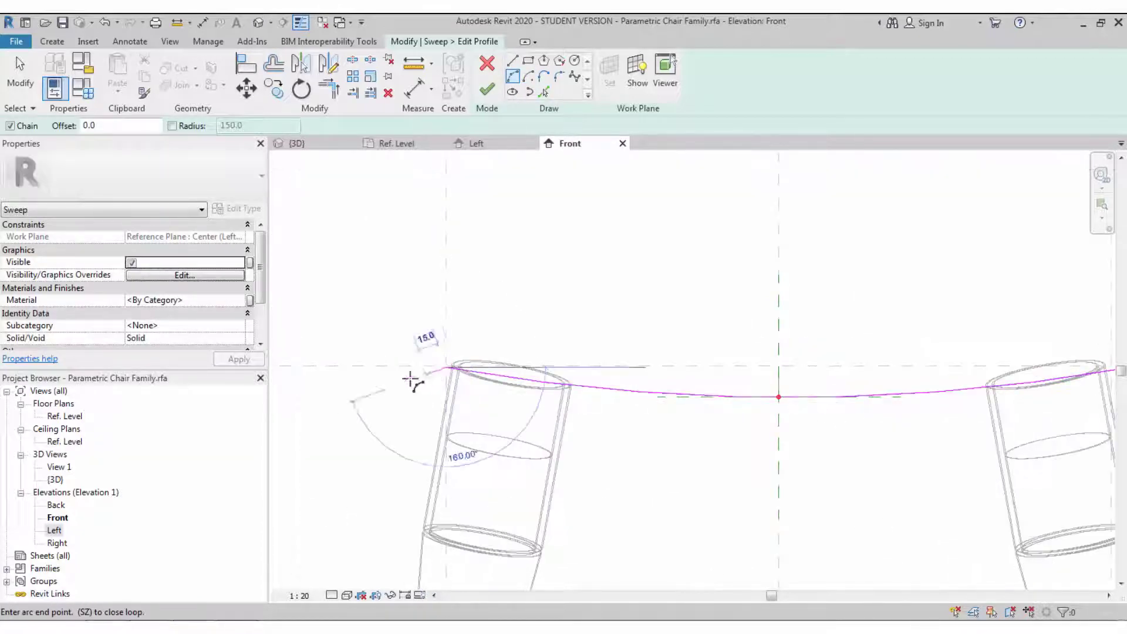
pyautogui.click(415, 373)
pyautogui.click(438, 409)
pyautogui.scroll(-1, 417, 392)
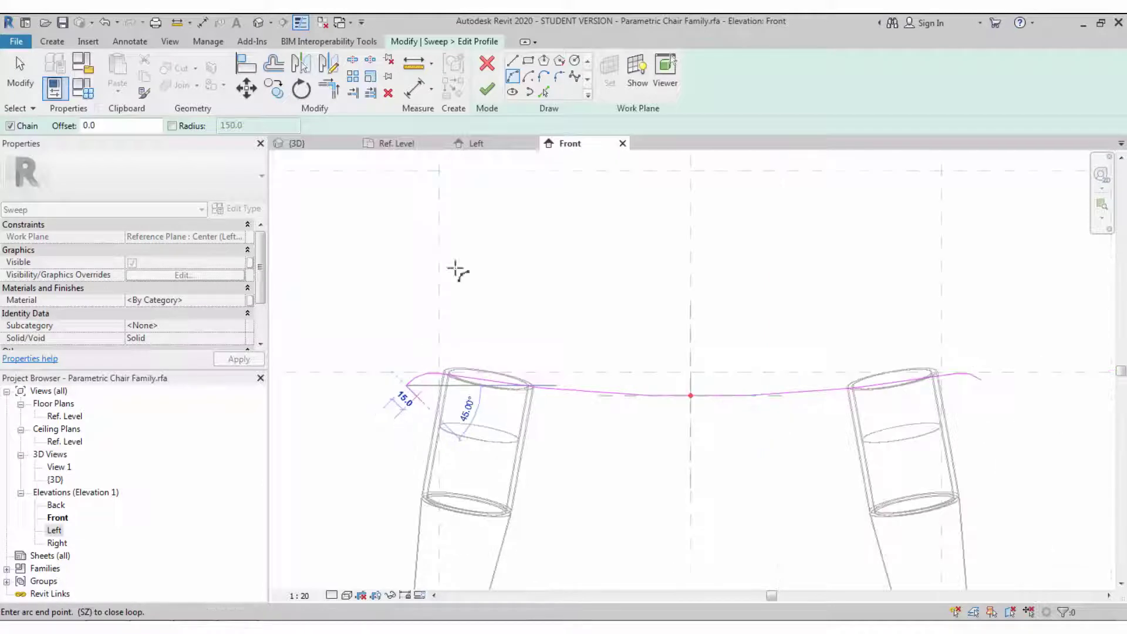
# Step: Offset the whole chain of seat profile curves upward by 20 using Pick Lines
pyautogui.click(544, 92)
pyautogui.click(108, 121)
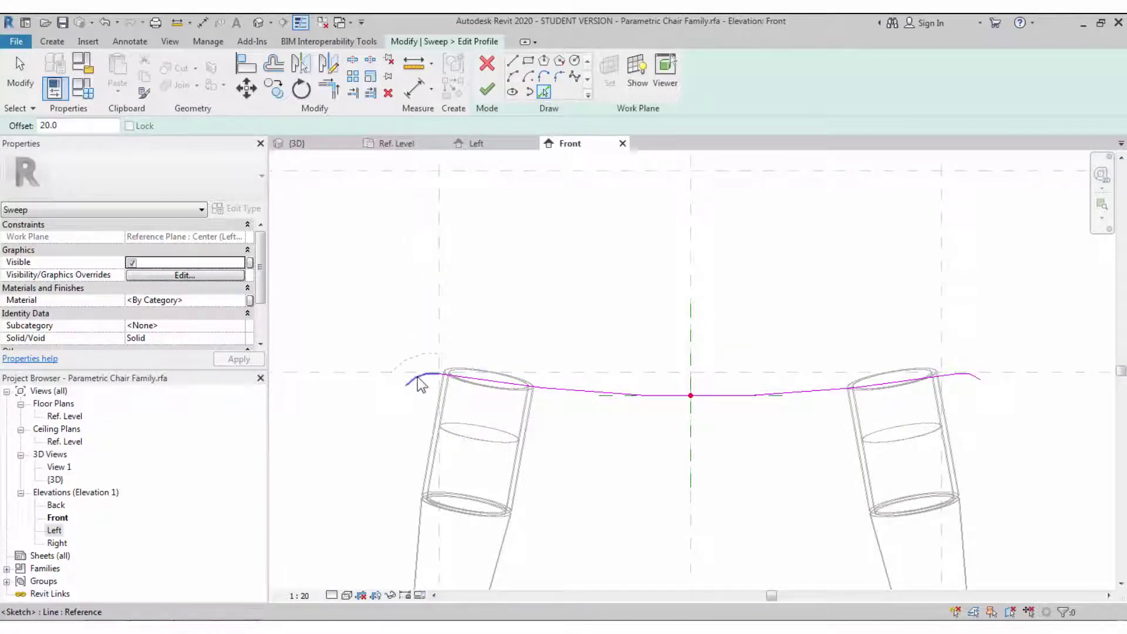
pyautogui.press('Tab')
pyautogui.click(419, 386)
# Step: Close both ends of the seat profile with short straight lines between the two curve chains, and finish the profile sketch
pyautogui.press('l')
pyautogui.press('i')
pyautogui.click(407, 386)
pyautogui.click(392, 371)
pyautogui.press('Escape')
pyautogui.click(994, 367)
pyautogui.click(981, 380)
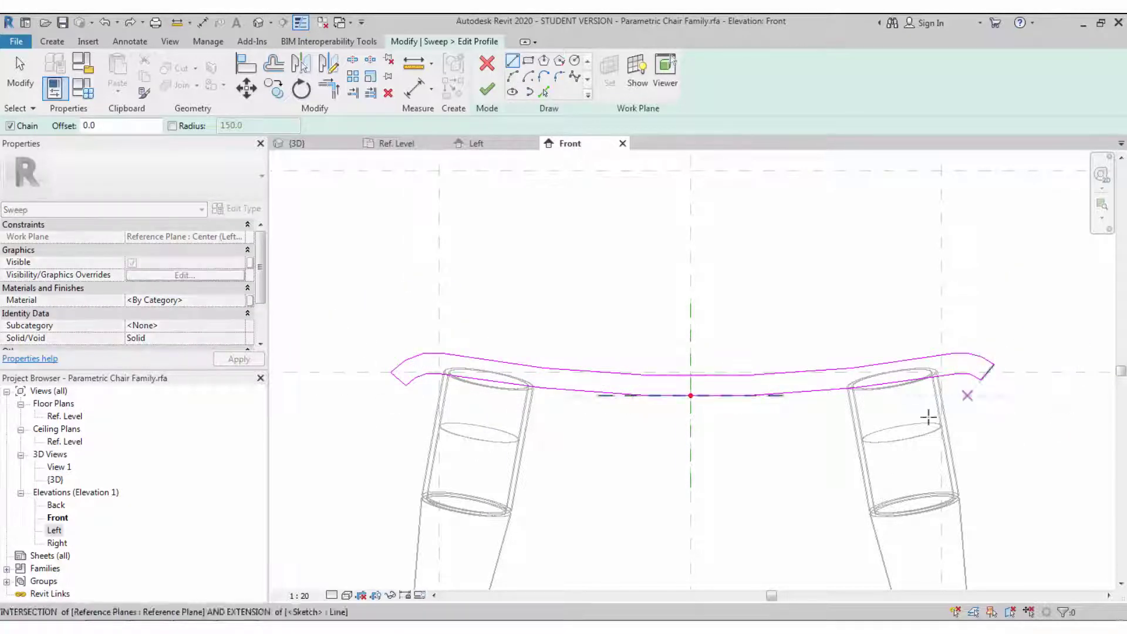
pyautogui.press('Escape')
pyautogui.scroll(-2, 665, 392)
pyautogui.click(486, 89)
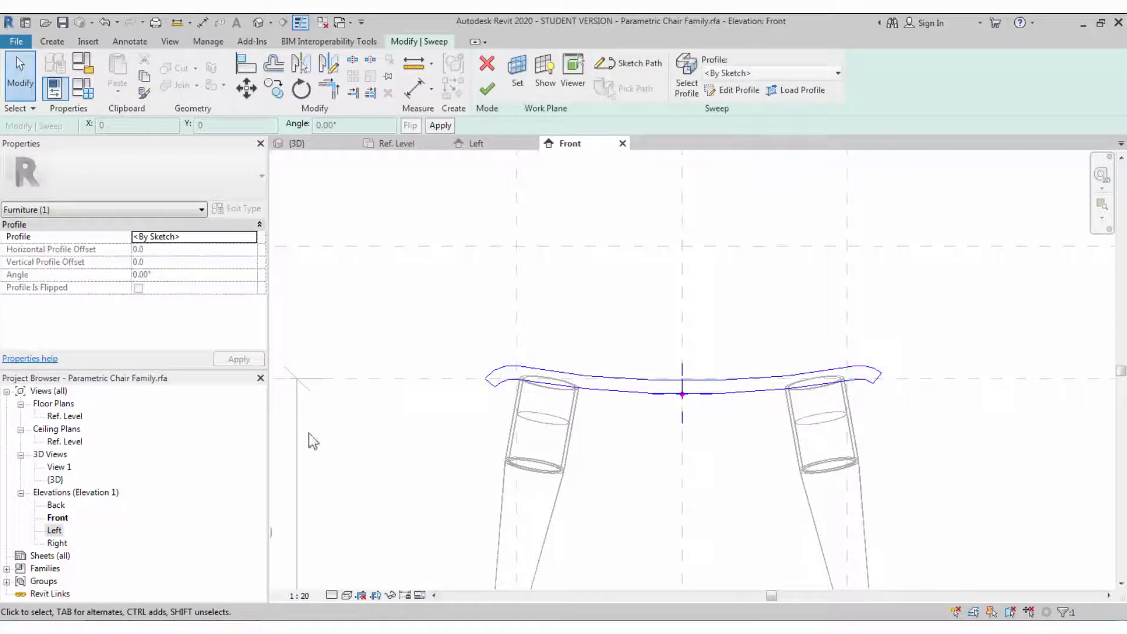
# Step: Reopen the sweep path sketch in the Left elevation and add a short arc curling downward at the path's left end
pyautogui.doubleClick(54, 531)
pyautogui.click(628, 62)
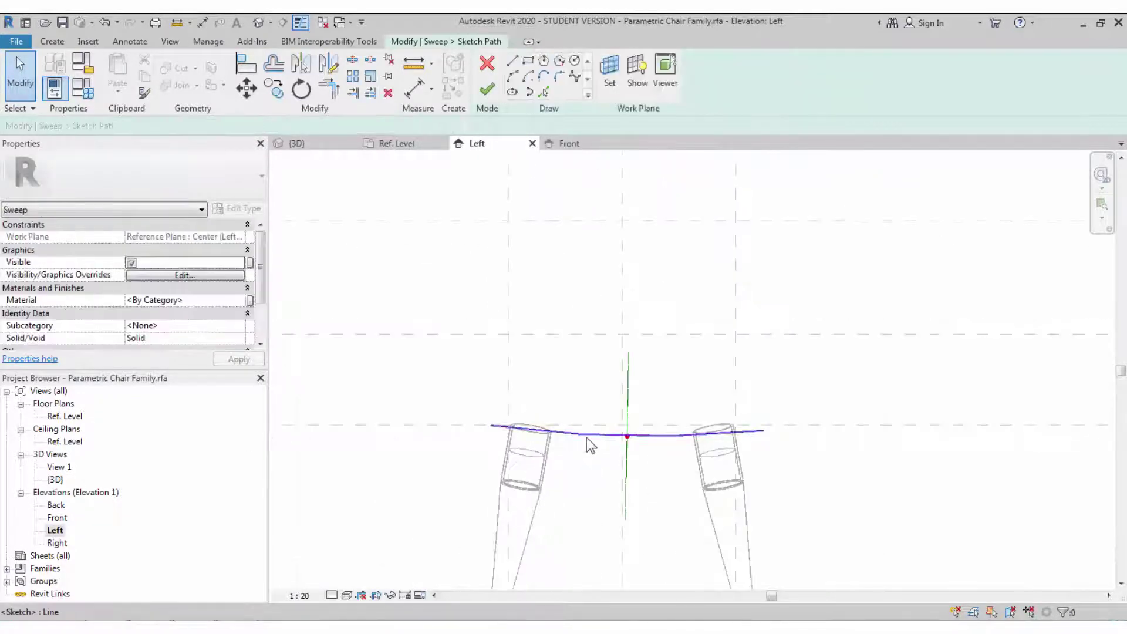
pyautogui.click(513, 77)
pyautogui.scroll(2, 478, 405)
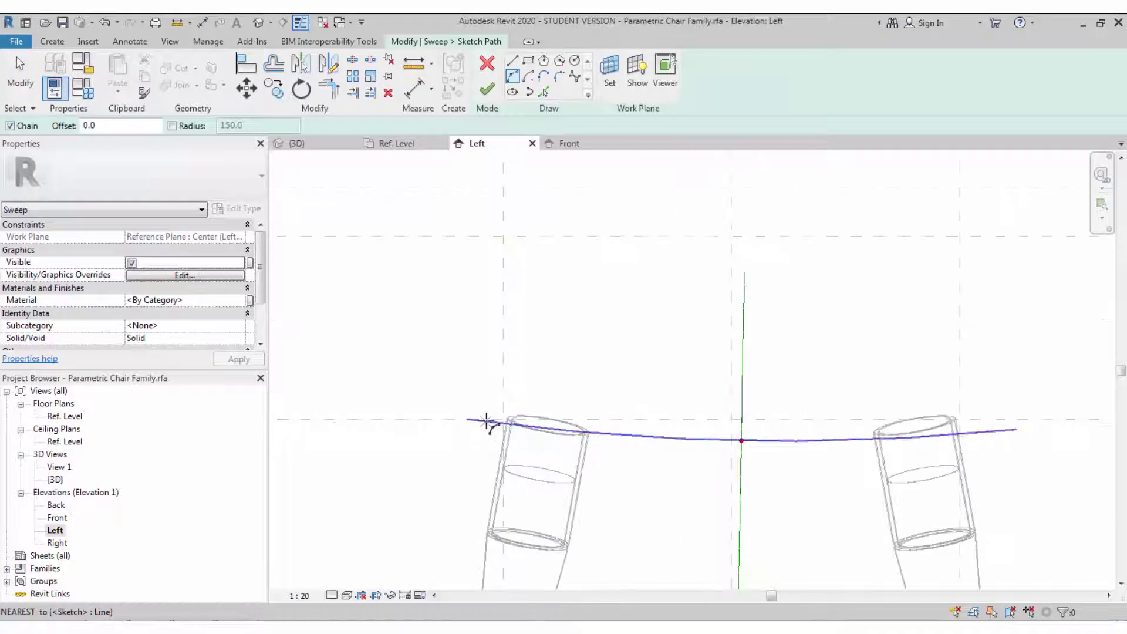
pyautogui.click(469, 420)
pyautogui.click(458, 436)
pyautogui.scroll(4, 466, 432)
pyautogui.click(468, 428)
pyautogui.scroll(-5, 468, 429)
pyautogui.press('Escape')
pyautogui.scroll(2, 941, 428)
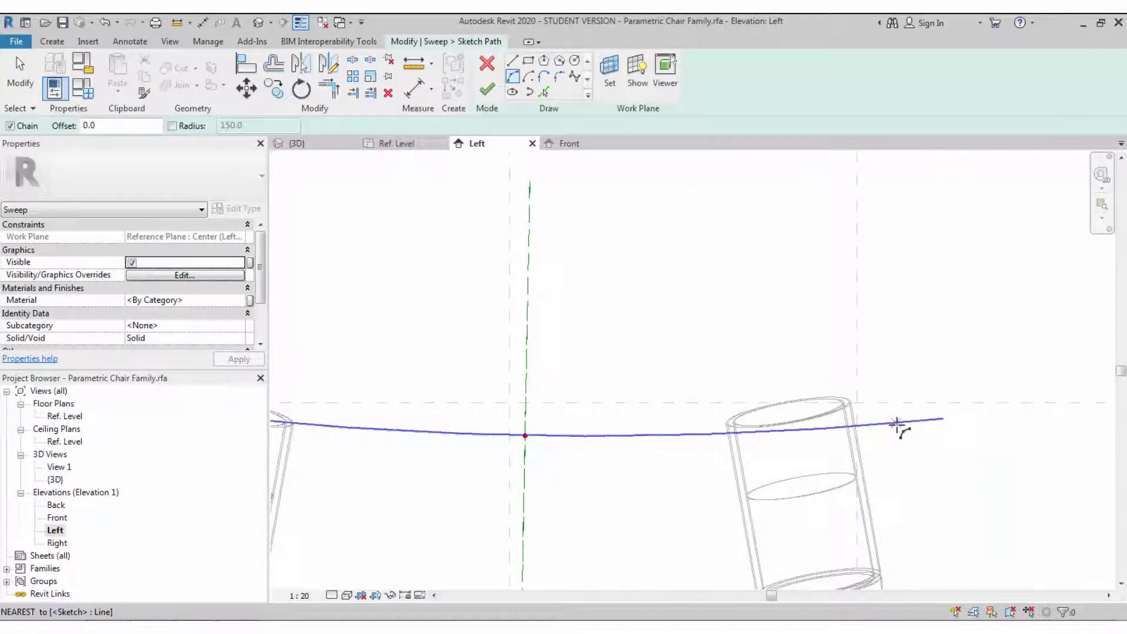
# Step: Add a short arc curling downward at the sweep path's right end, trim it to the path curve, and finish the path and sweep
pyautogui.click(897, 424)
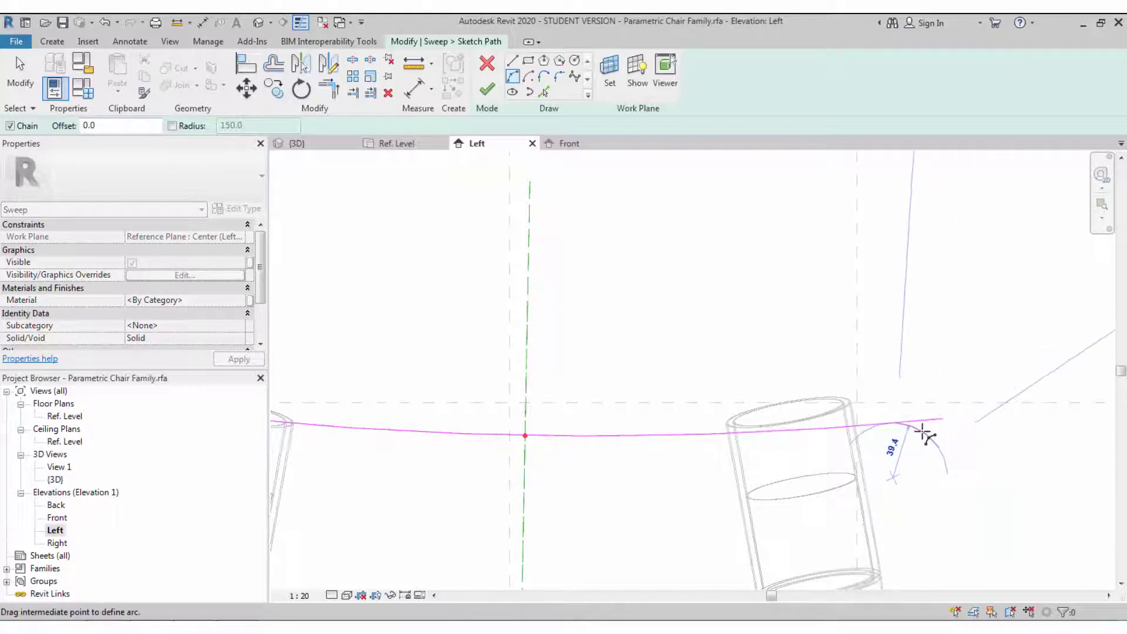
pyautogui.click(922, 432)
pyautogui.press('Escape')
pyautogui.press('Escape')
pyautogui.press('t')
pyautogui.press('r')
pyautogui.click(882, 425)
pyautogui.scroll(-3, 913, 433)
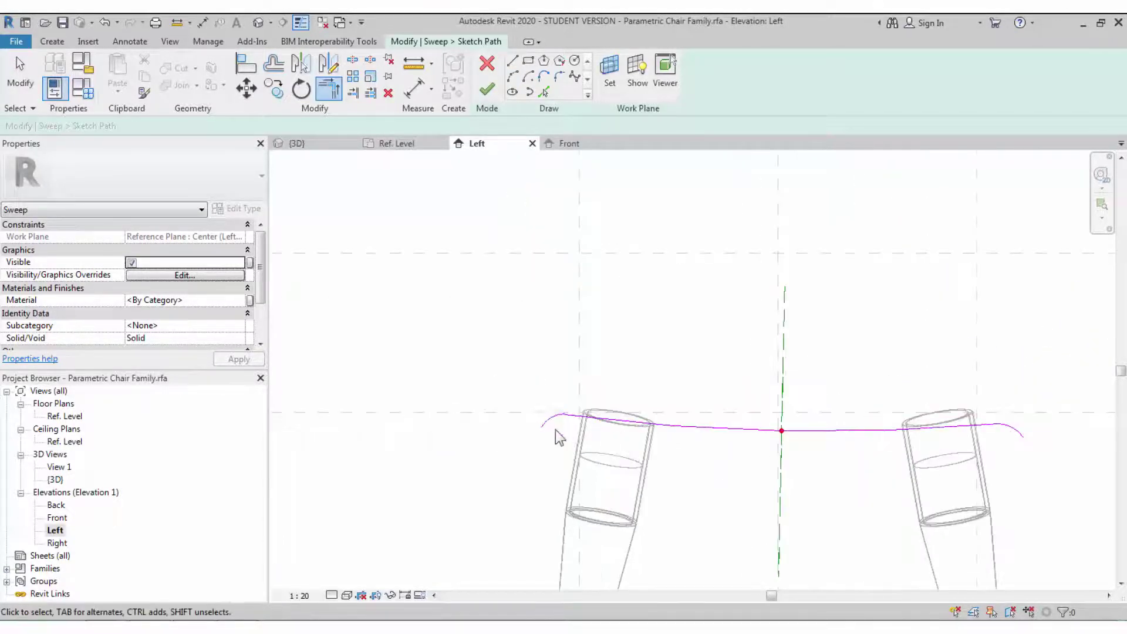
pyautogui.scroll(-2, 555, 420)
pyautogui.click(487, 90)
pyautogui.click(487, 82)
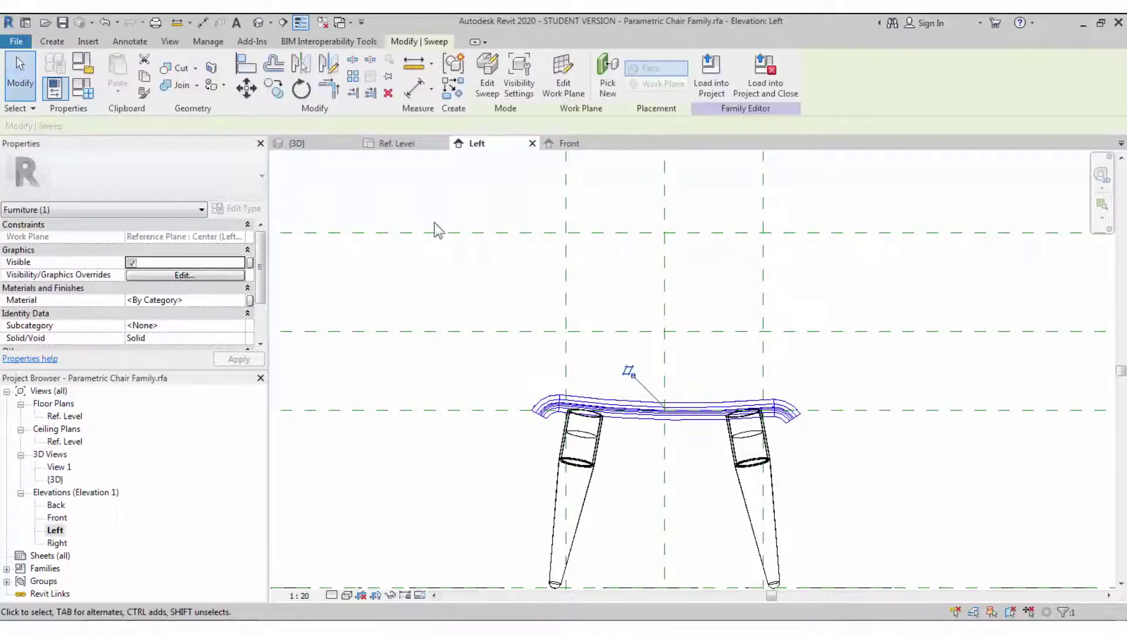
# Step: Inspect the finished curved seat in the 3D view from several angles and close that view
pyautogui.click(259, 25)
pyautogui.keyDown('shift'); pyautogui.moveTo(651, 376); pyautogui.dragTo(646, 517, button='middle'); pyautogui.keyUp('shift')
pyautogui.scroll(-1, 578, 506)
pyautogui.click(713, 143)
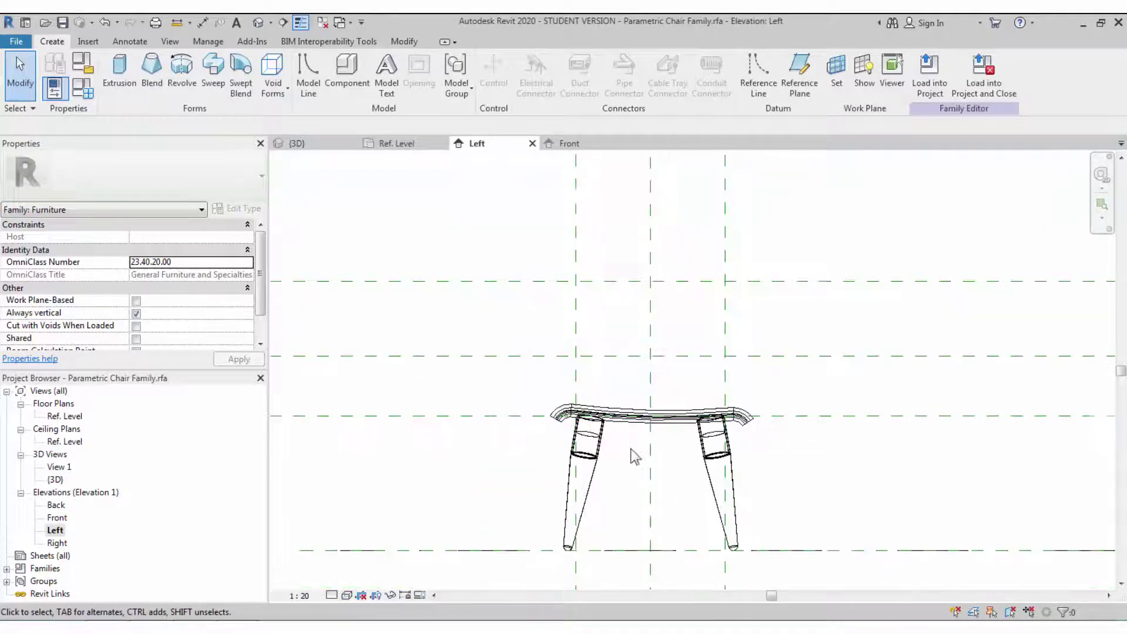
# Step: Test moving the seat-level reference plane upward in the Left elevation and undo the move
pyautogui.scroll(-2, 657, 422)
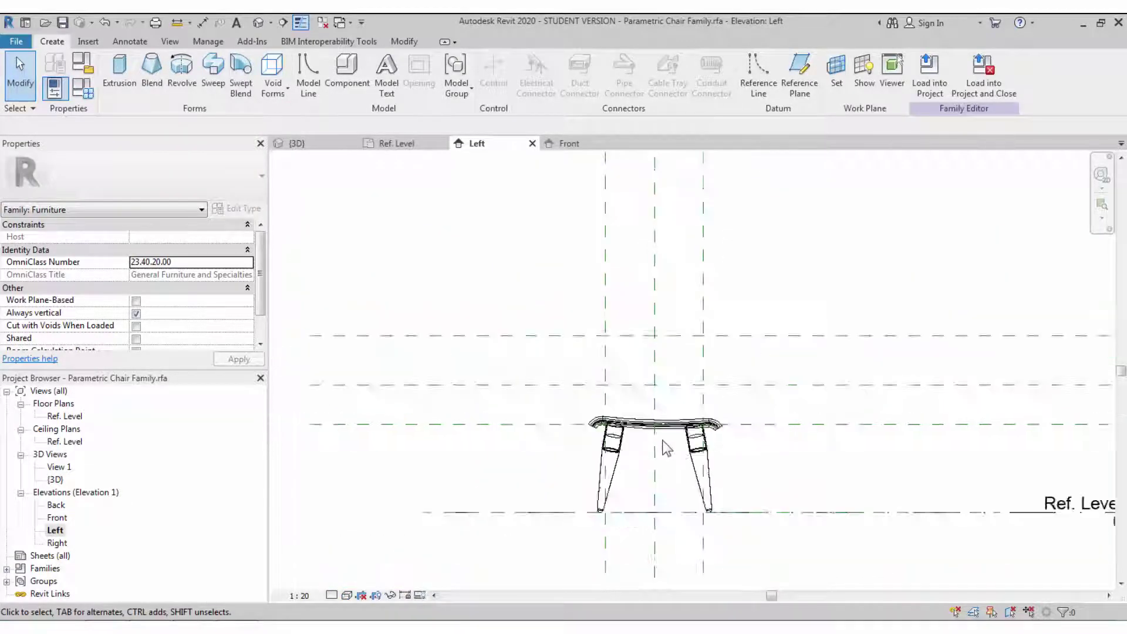
pyautogui.click(757, 415)
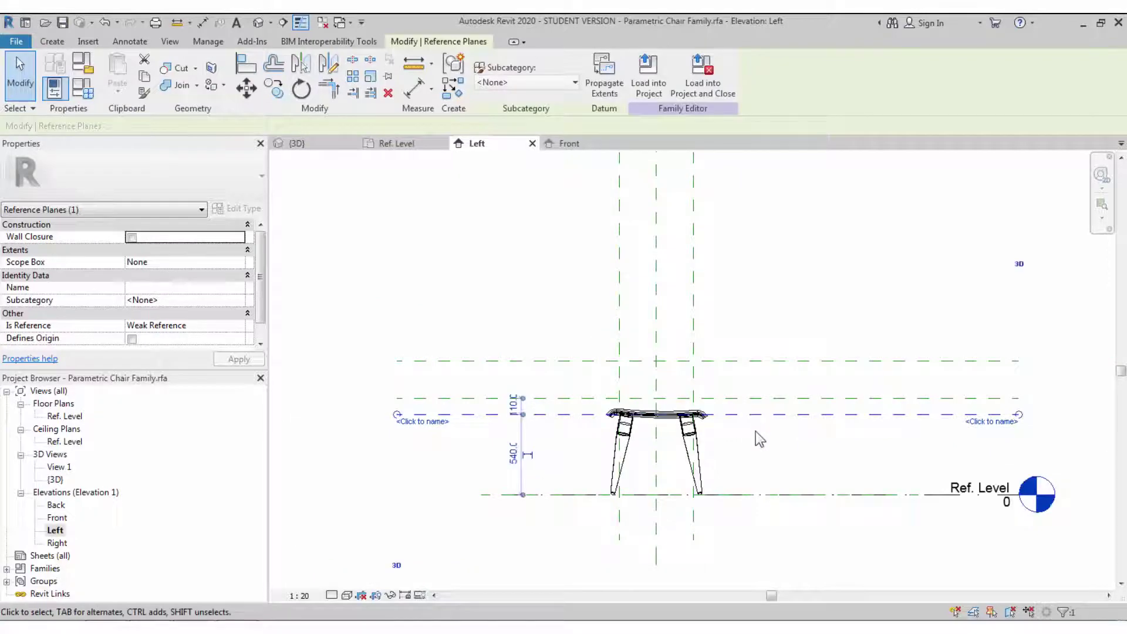
pyautogui.hotkey('ctrl', 'z')
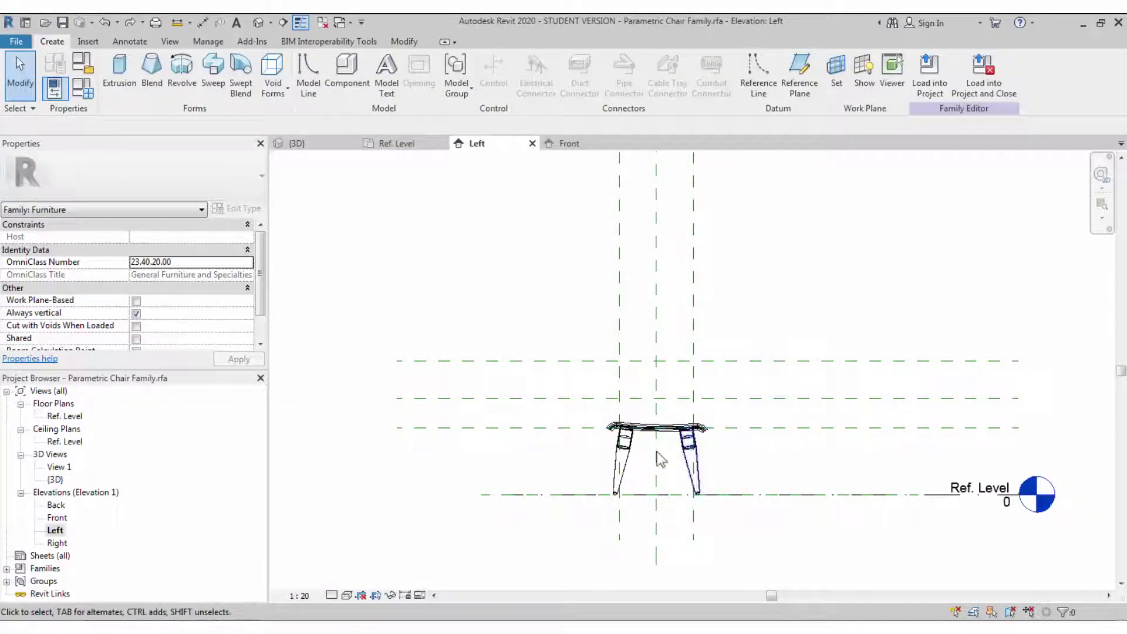
# Step: Open the Front elevation and check the Back Height, Rest Gap Height and Leg Height dimensions
pyautogui.doubleClick(65, 517)
pyautogui.scroll(-3, 624, 435)
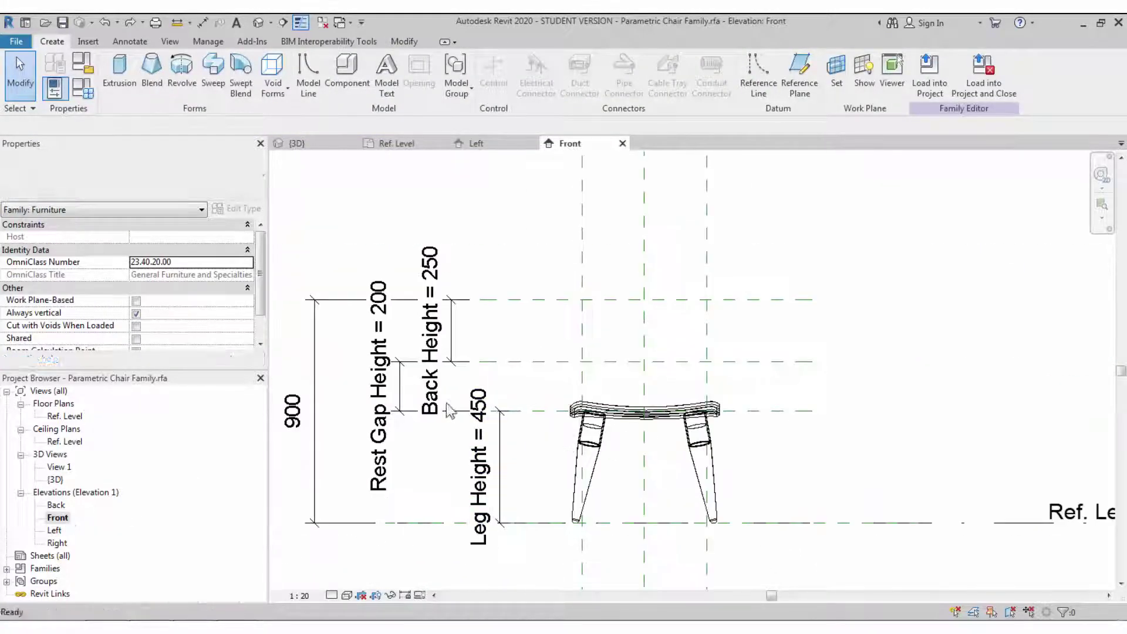
pyautogui.click(451, 329)
pyautogui.click(400, 384)
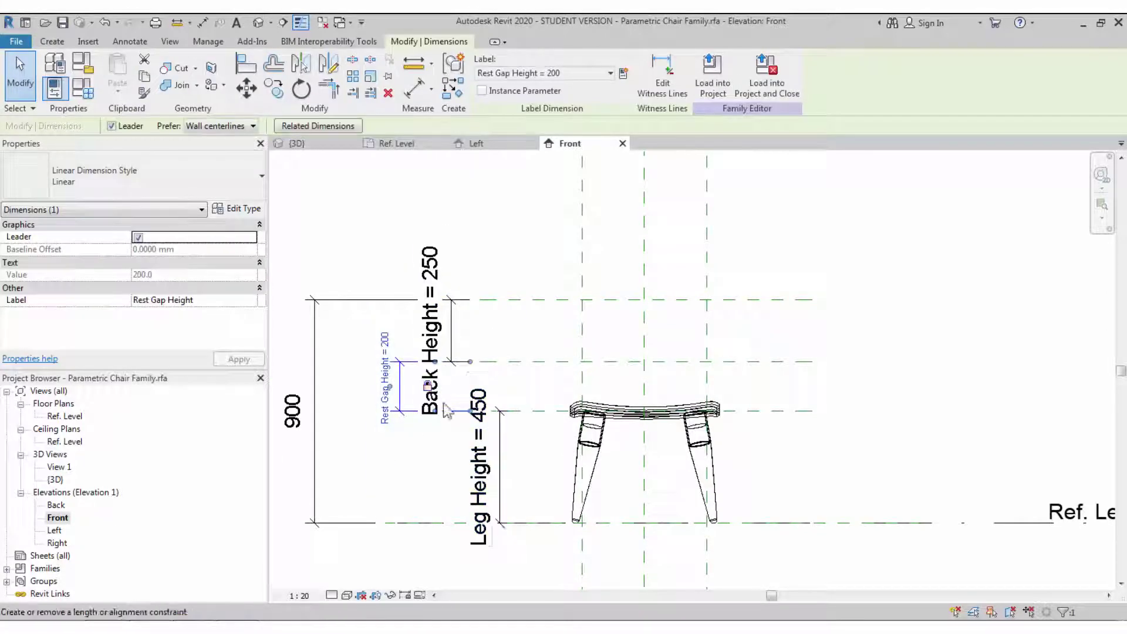
pyautogui.click(509, 459)
pyautogui.click(502, 467)
pyautogui.press('Escape')
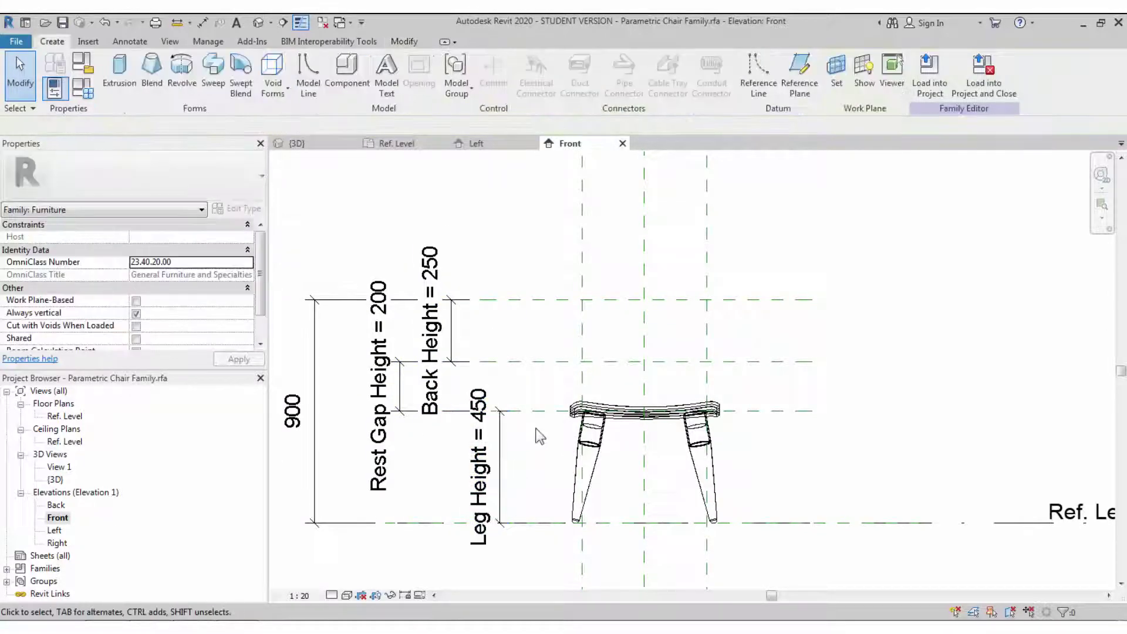
# Step: Try to move the seat-level reference plane upward in the Front elevation and cancel the change
pyautogui.moveTo(774, 412); pyautogui.dragTo(747, 385)
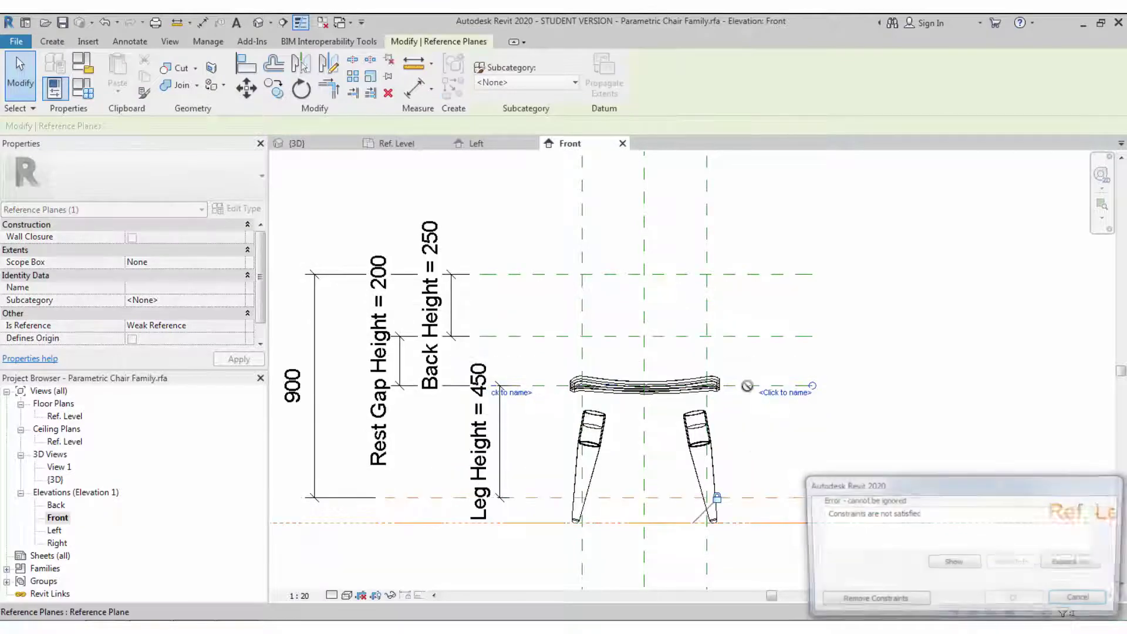
pyautogui.press('Escape')
pyautogui.click(751, 412)
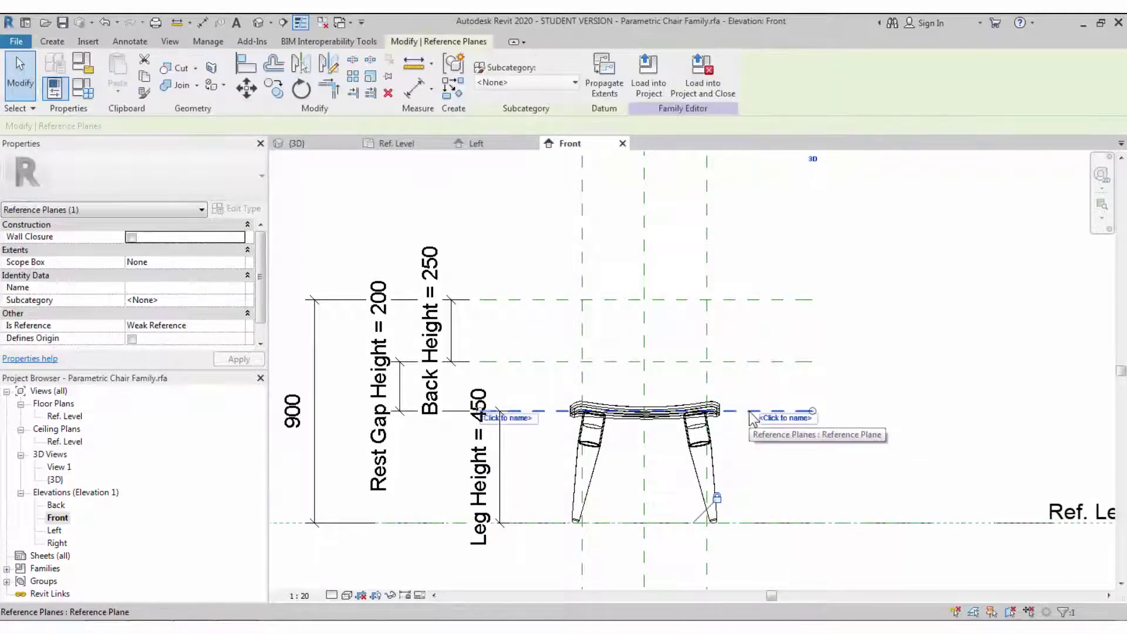
pyautogui.press('Escape')
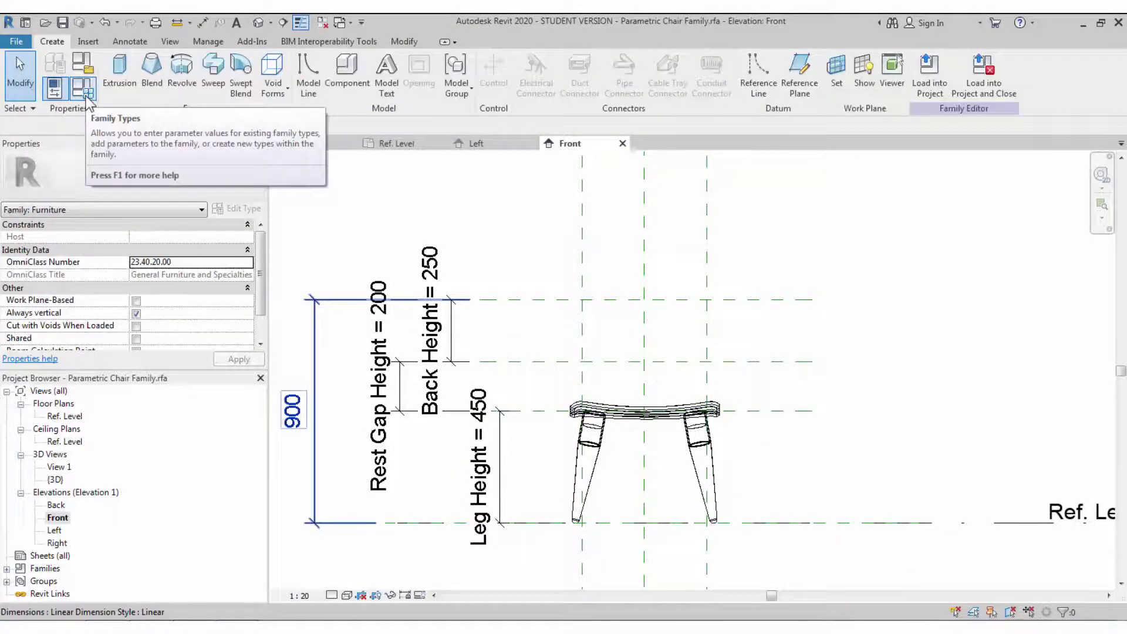
# Step: Flex the chair in Family Types by applying a Leg Height of 500, and restore Leg Height to 450
pyautogui.click(54, 88)
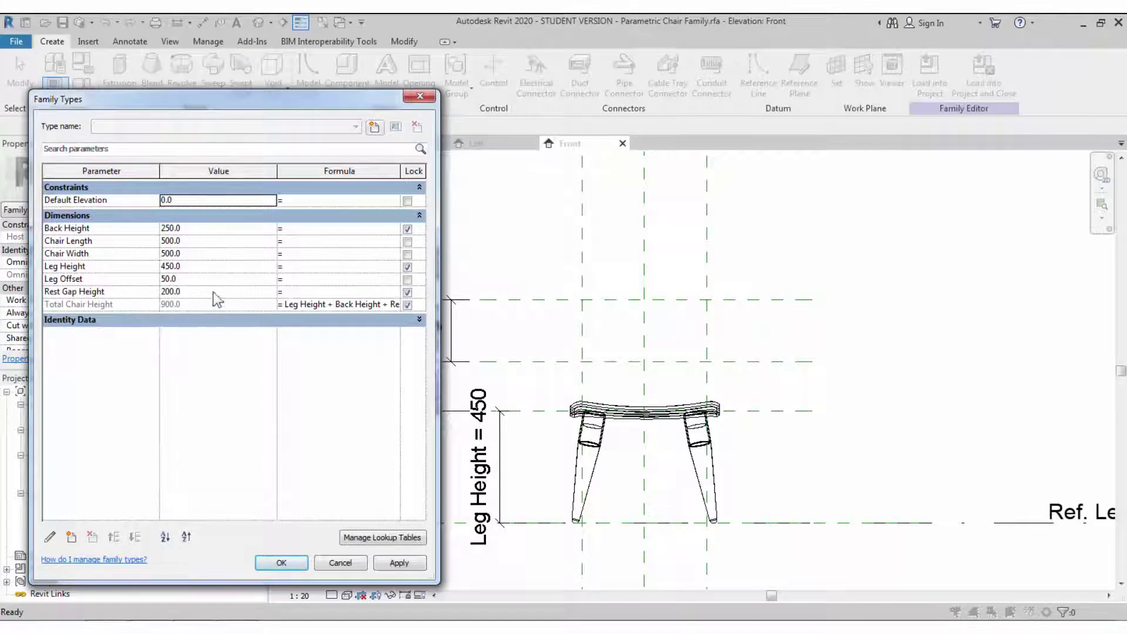
pyautogui.click(205, 267)
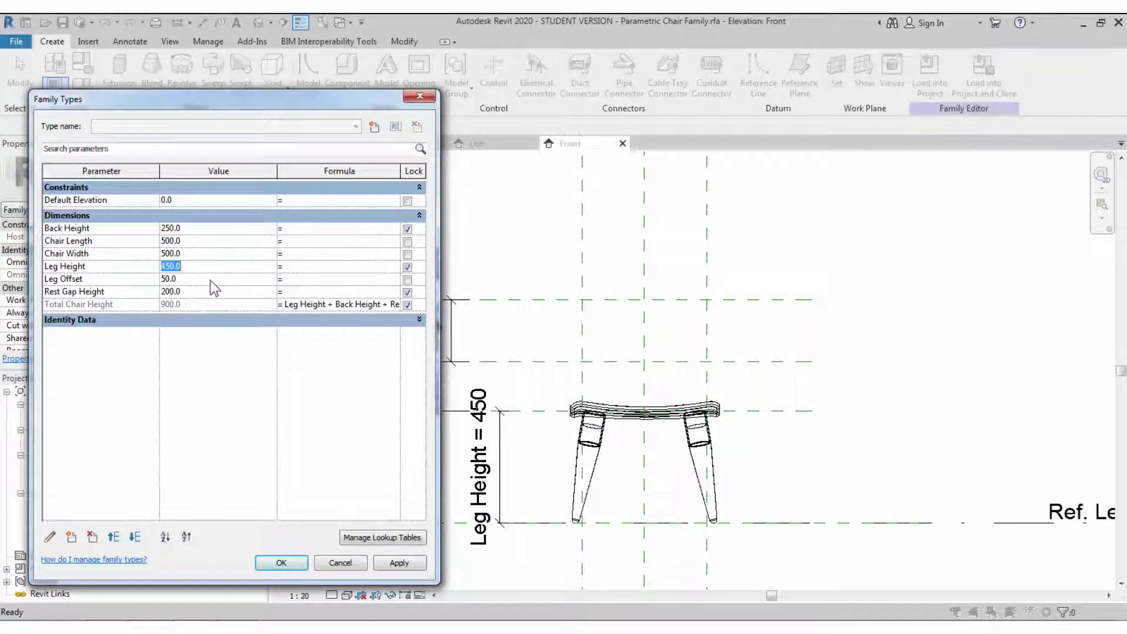
pyautogui.click(388, 565)
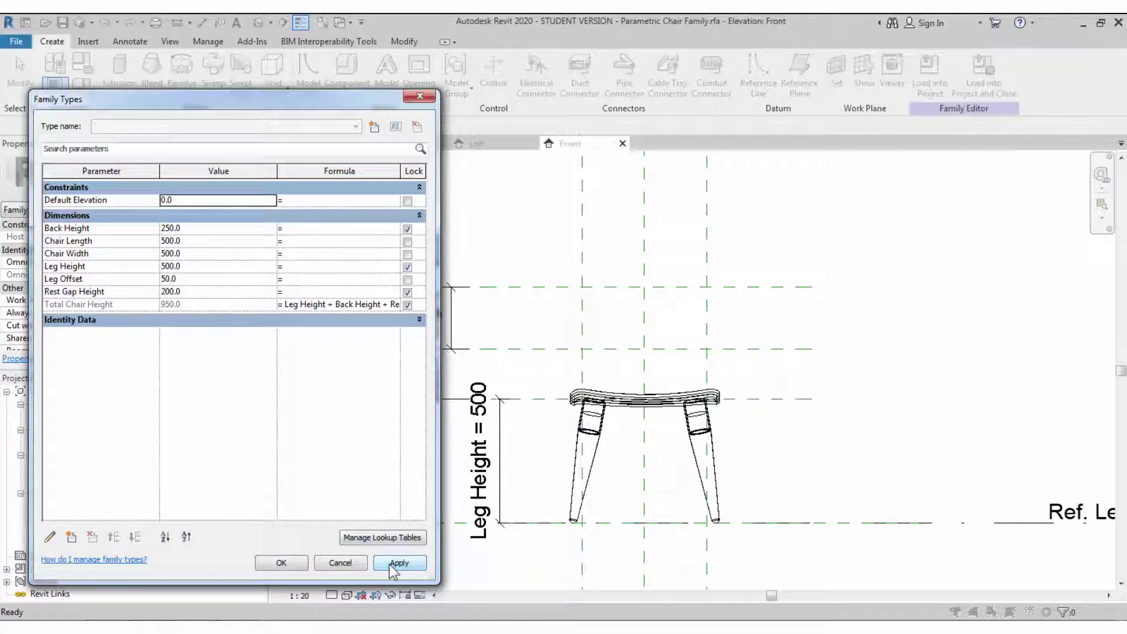
pyautogui.click(215, 269)
pyautogui.write('450')
pyautogui.click(398, 563)
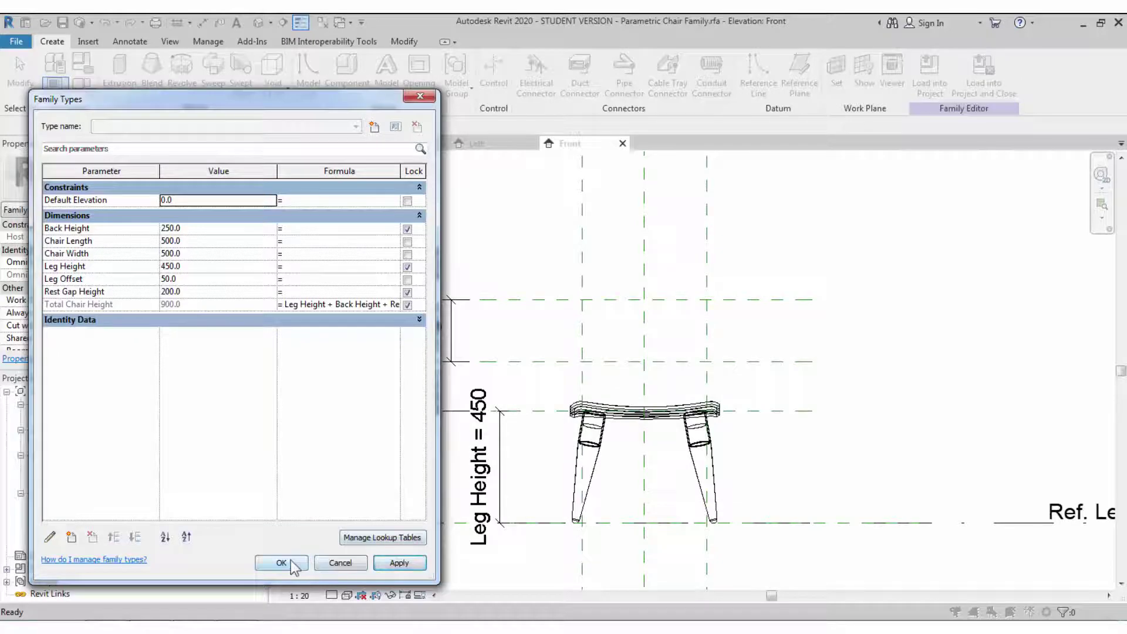
pyautogui.click(281, 563)
# Step: Start a backrest extrusion and sketch a rectangle with a 50 corner radius between the Back Height planes and the outer vertical planes
pyautogui.scroll(1, 656, 446)
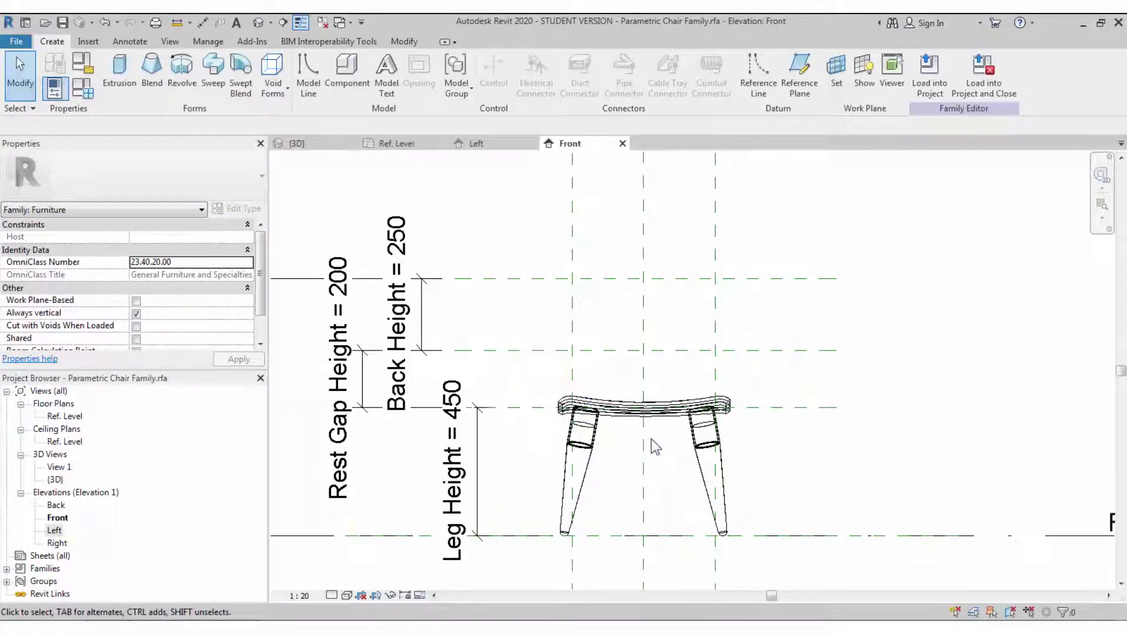
pyautogui.click(121, 82)
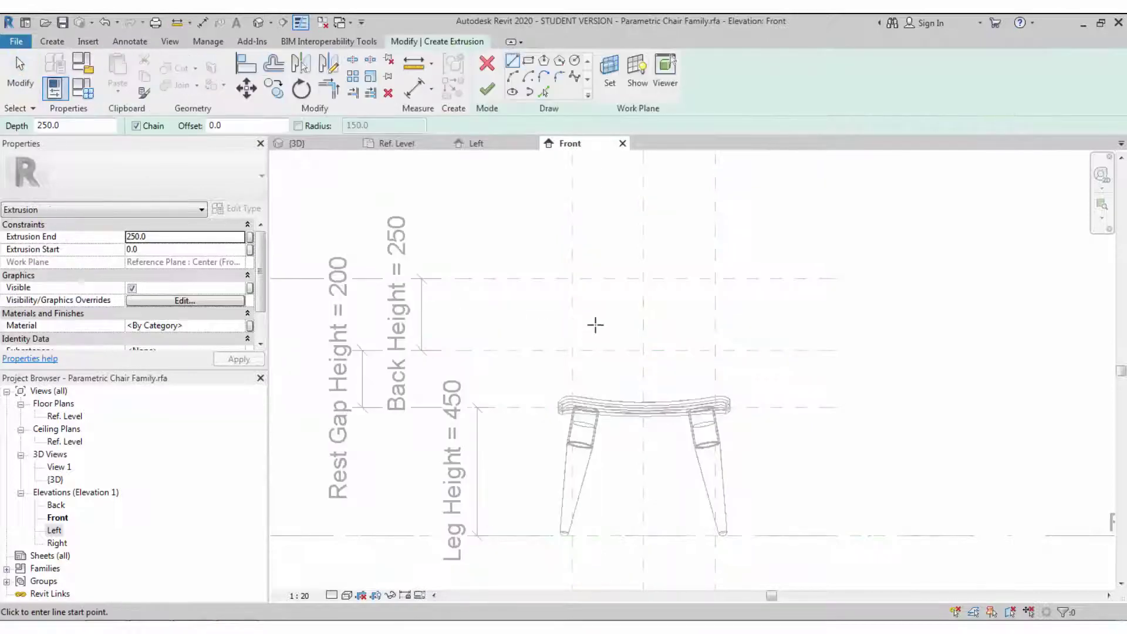
pyautogui.scroll(1, 597, 322)
pyautogui.click(527, 62)
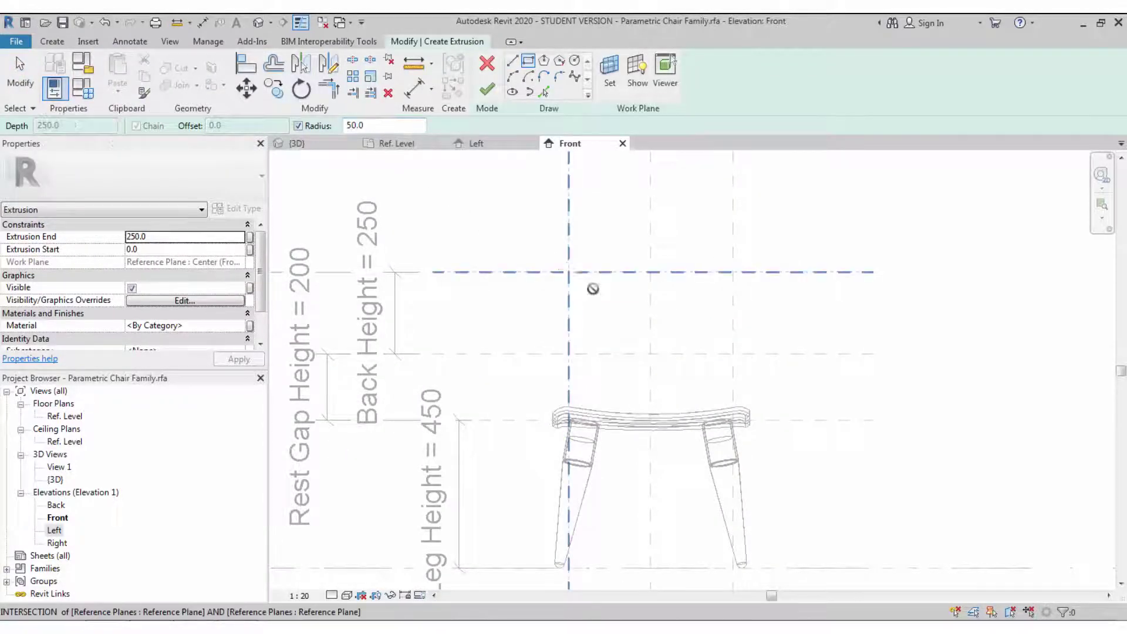
pyautogui.click(568, 272)
pyautogui.click(733, 354)
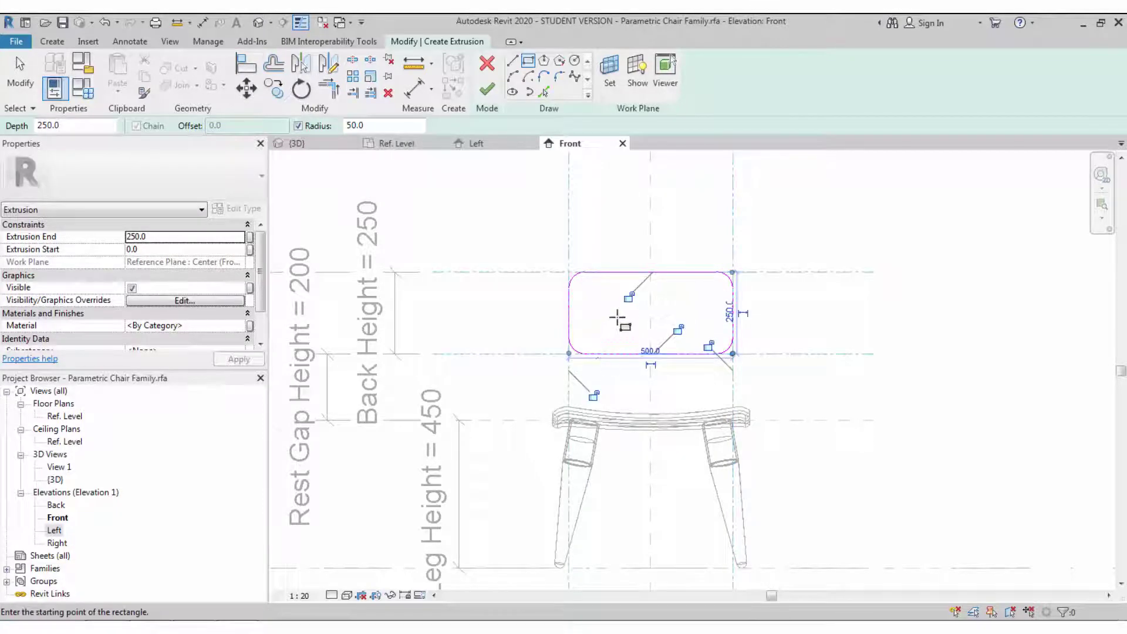
# Step: Draw a shallow upward-bulging arc between the ends of the backrest outline's straight upper edge
pyautogui.scroll(1, 616, 319)
pyautogui.press('Escape')
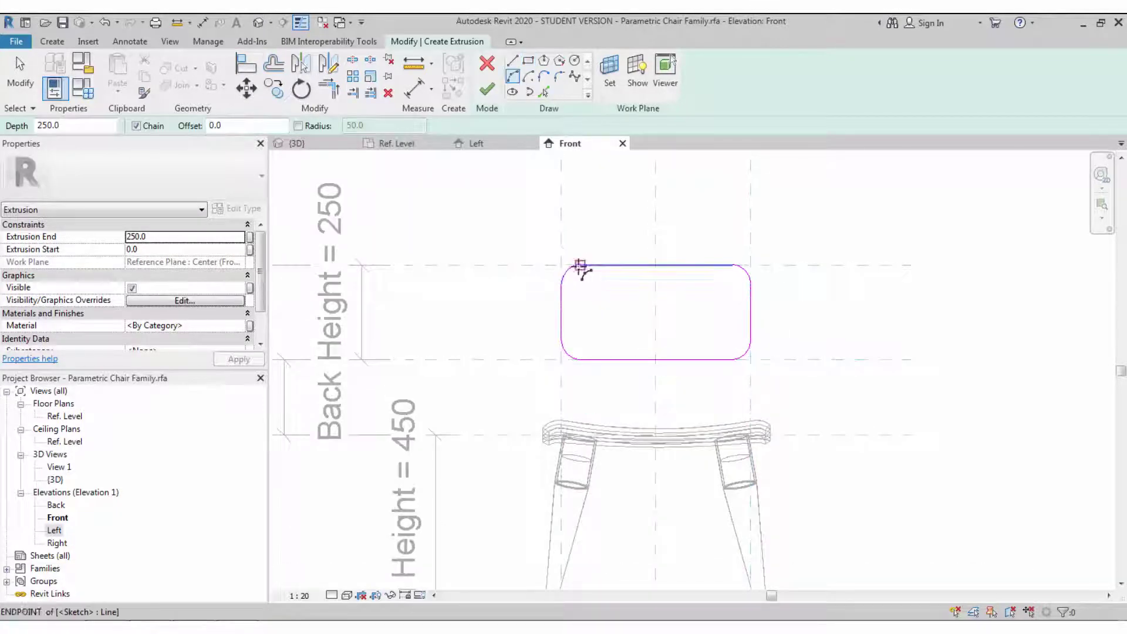
pyautogui.click(580, 264)
pyautogui.click(732, 265)
pyautogui.click(684, 261)
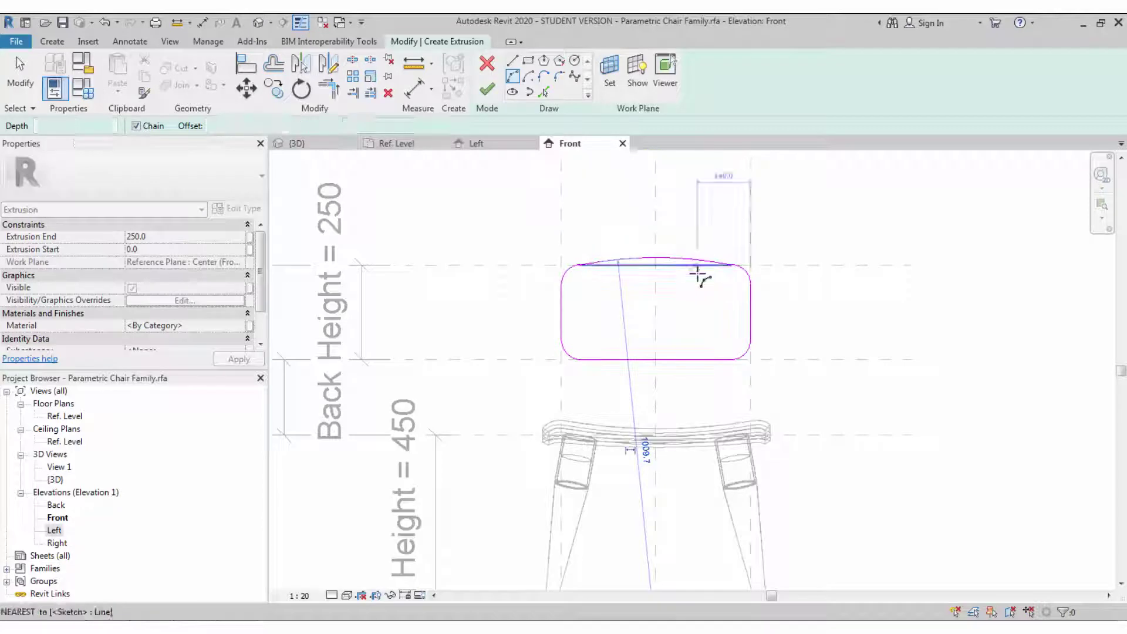
pyautogui.press('Escape')
# Step: Select the upper arc with both upper corner fillets and nudge them down until the arc's peak meets the topmost reference plane
pyautogui.moveTo(719, 290); pyautogui.dragTo(777, 297)
pyautogui.press('Down')
pyautogui.press('Down')
pyautogui.press('Down')
pyautogui.press('Down')
pyautogui.scroll(2, 666, 264)
pyautogui.press('Down')
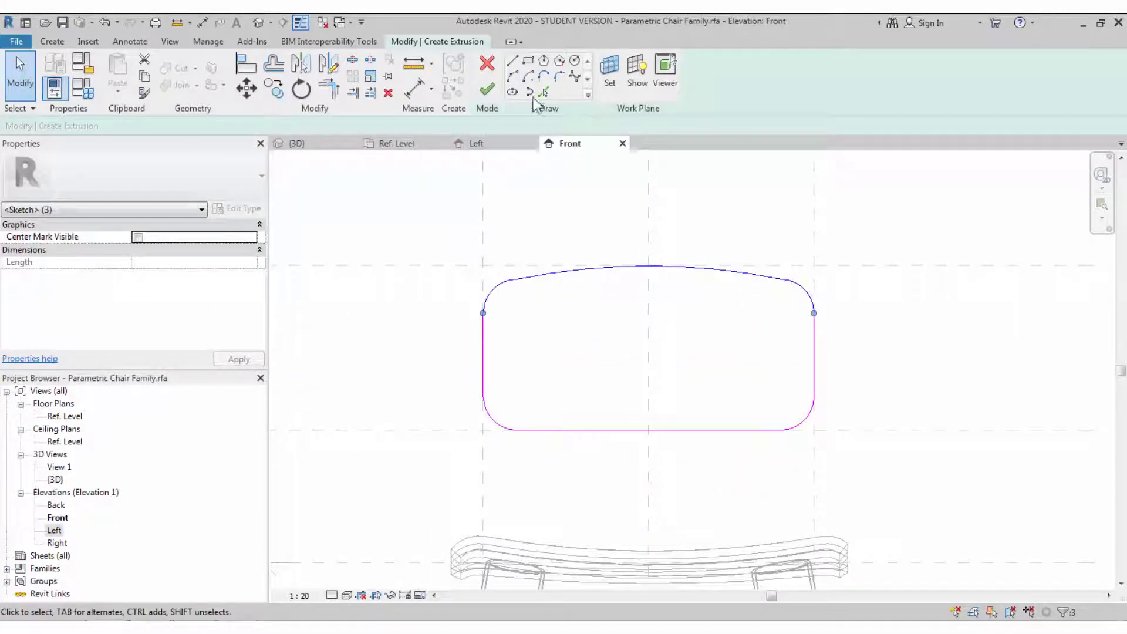
# Step: Replace the backrest outline's straight lower edge with a shallow downward-bulging arc and finish the extrusion
pyautogui.click(513, 76)
pyautogui.click(516, 430)
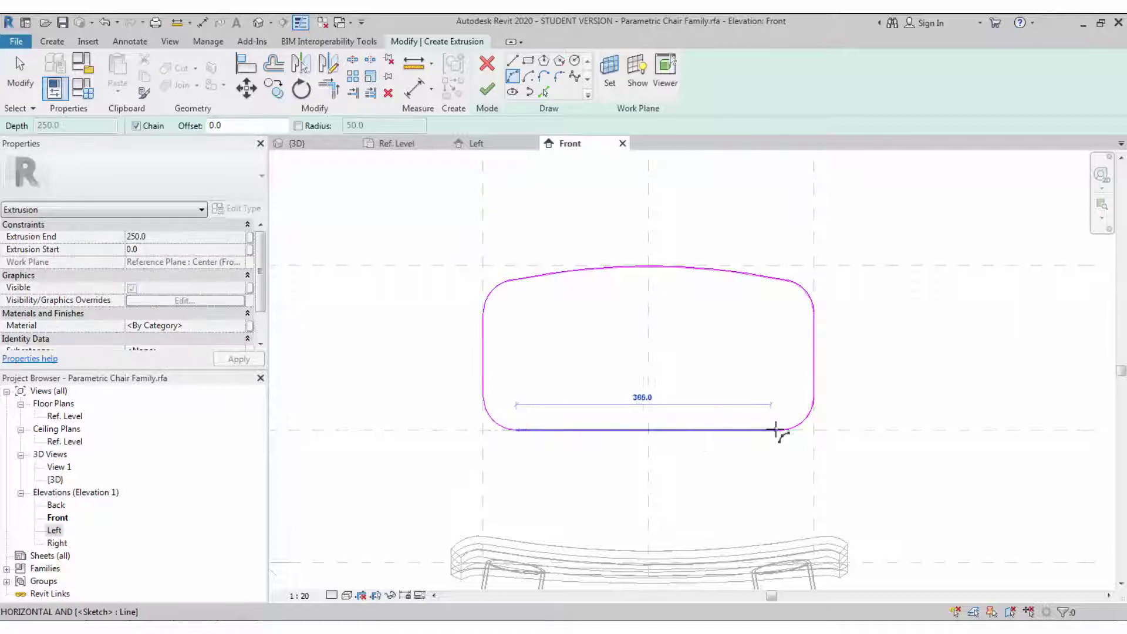
pyautogui.click(780, 429)
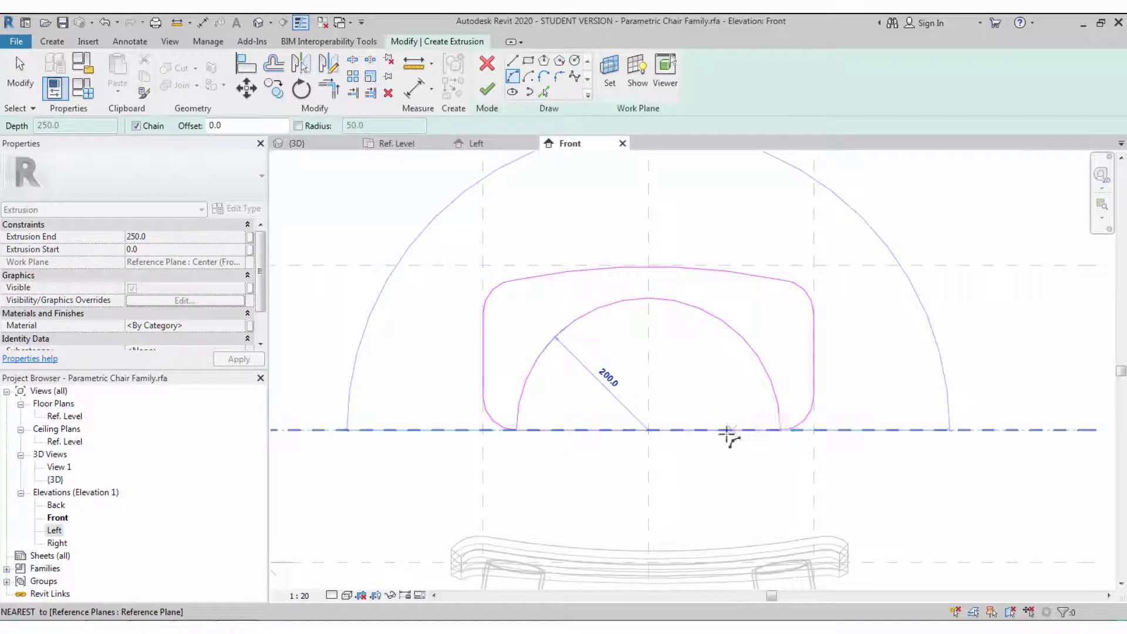
pyautogui.click(664, 437)
pyautogui.press('Escape')
pyautogui.press('Escape')
pyautogui.scroll(-1, 654, 410)
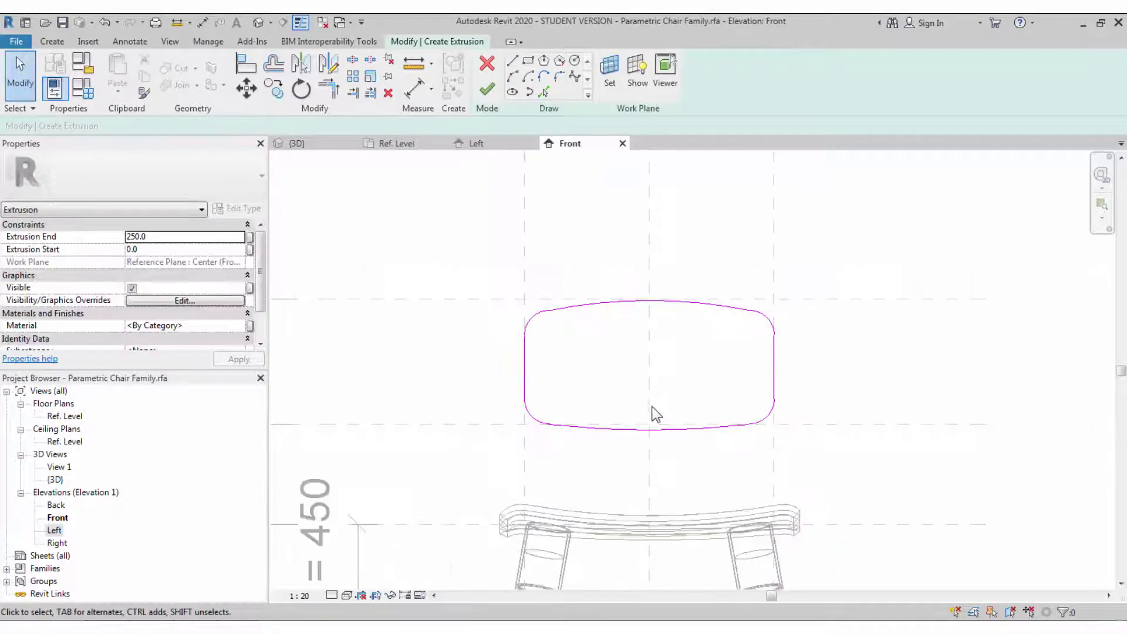
pyautogui.click(493, 93)
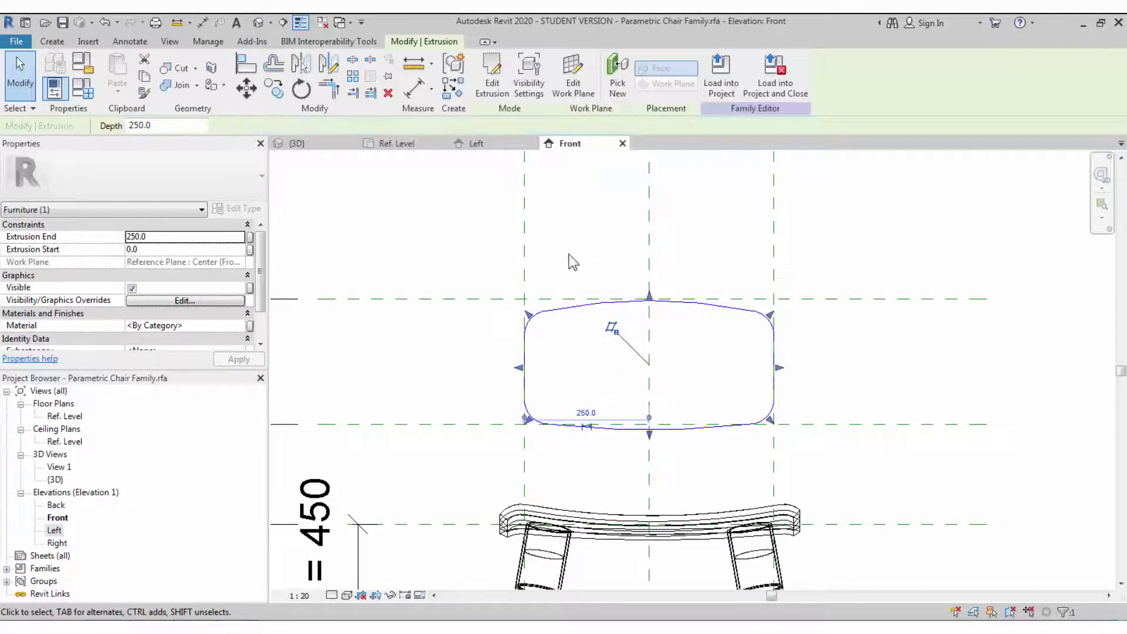
pyautogui.click(728, 255)
# Step: Test the backrest's response by moving the right vertical reference plane outward, and undo the move
pyautogui.scroll(-2, 728, 256)
pyautogui.click(753, 243)
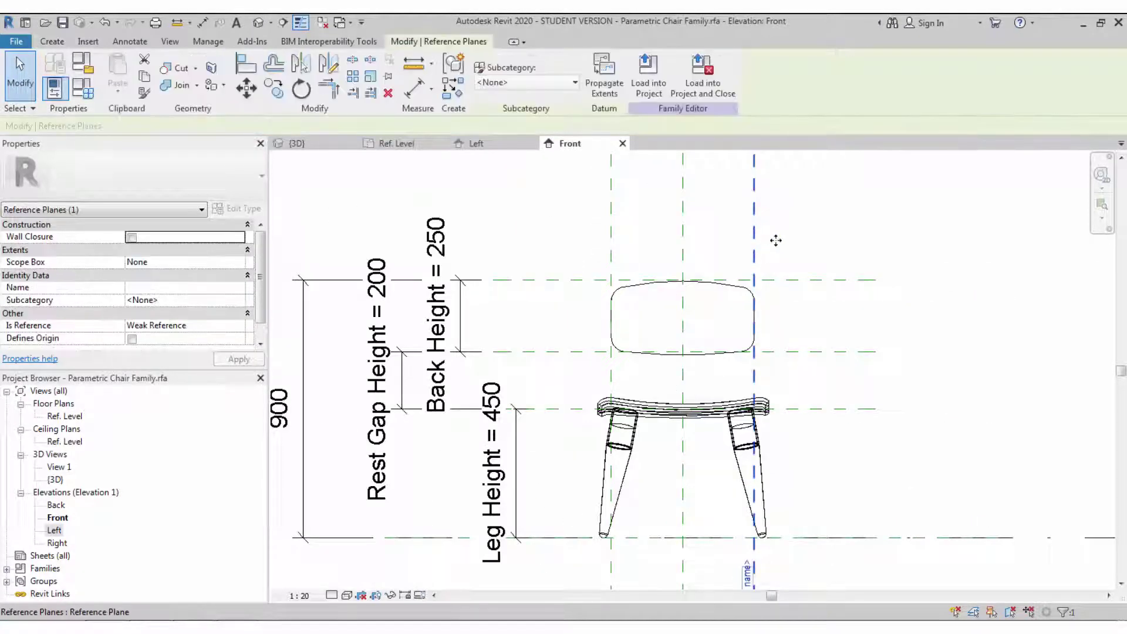
pyautogui.moveTo(754, 243); pyautogui.dragTo(785, 242)
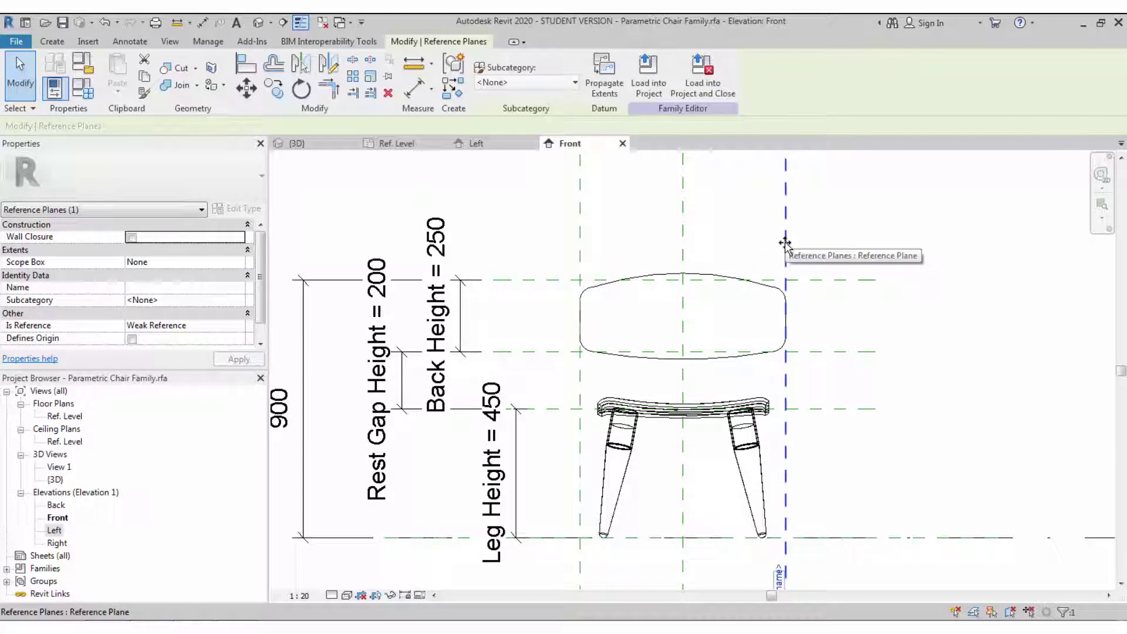
pyautogui.hotkey('ctrl', 'z')
# Step: Inspect the extruded backrest above the seat in the 3D view
pyautogui.moveTo(669, 287); pyautogui.dragTo(621, 297, button='middle')
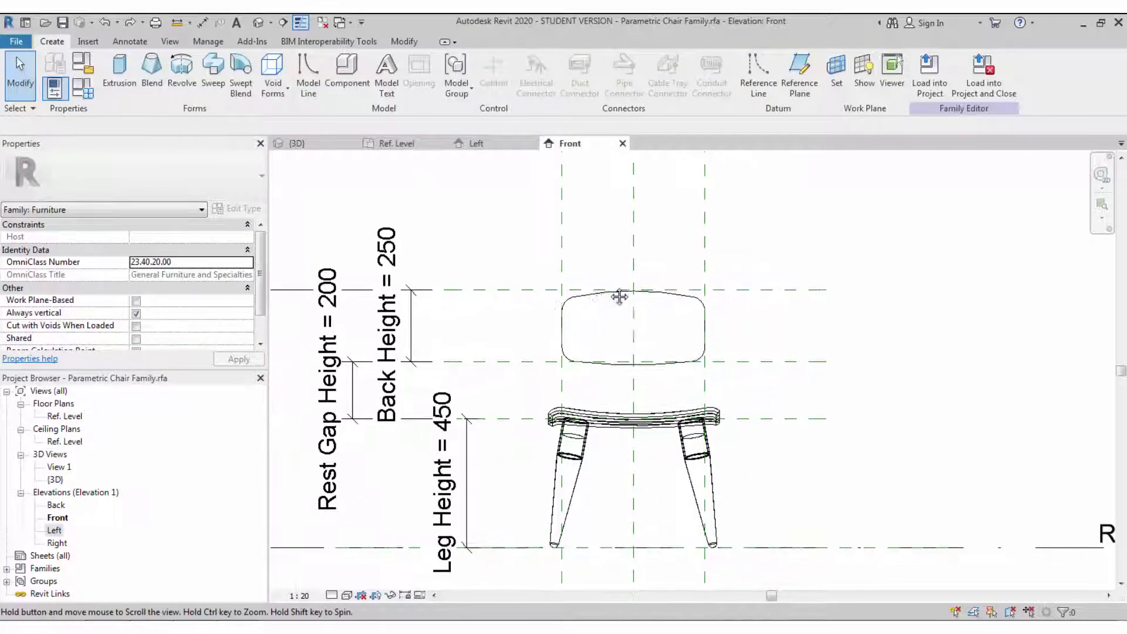
pyautogui.click(734, 288)
pyautogui.click(736, 334)
pyautogui.moveTo(738, 338); pyautogui.dragTo(727, 340, button='middle')
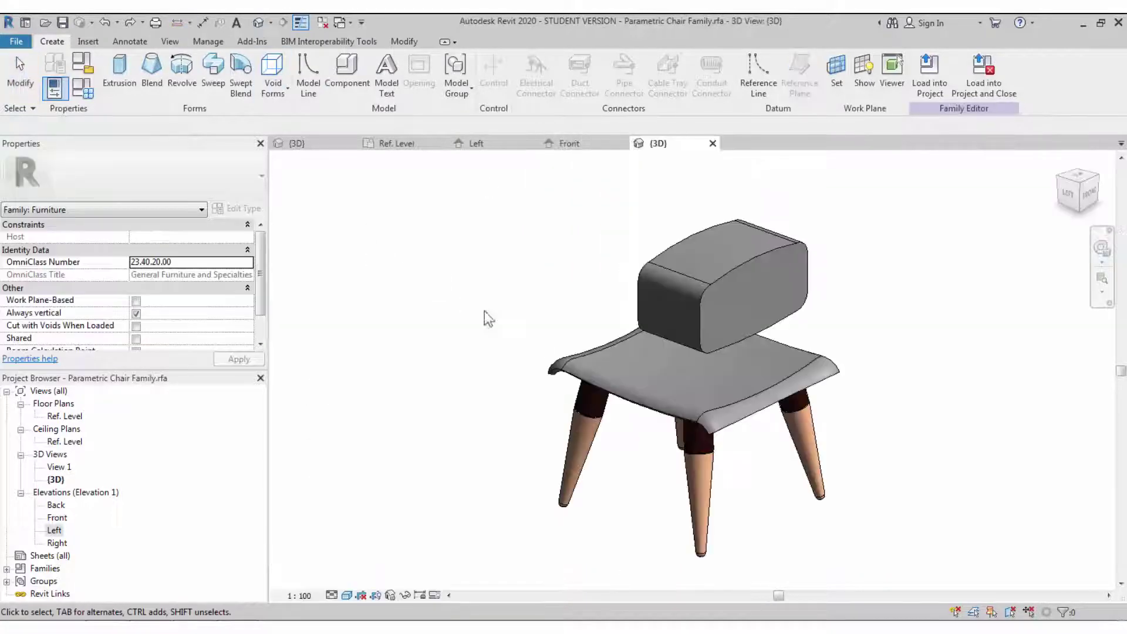
pyautogui.moveTo(486, 317)
pyautogui.keyDown('shift'); pyautogui.mouseDown(button='middle')
pyautogui.moveTo(645, 247)
pyautogui.moveTo(770, 166)
pyautogui.mouseUp(button='middle'); pyautogui.keyUp('shift')
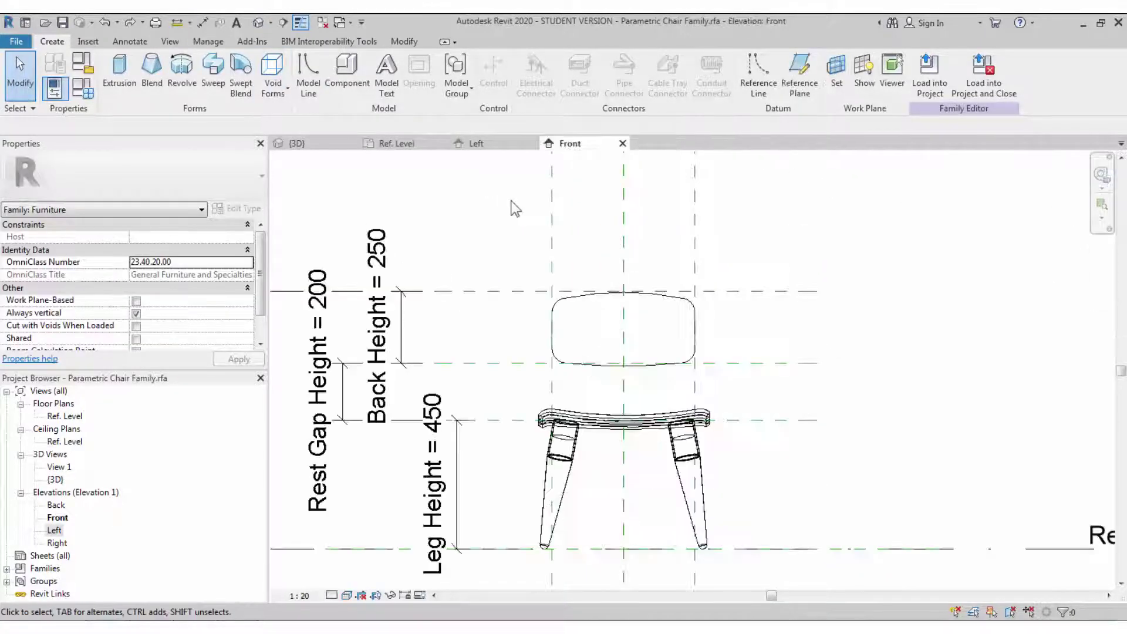
# Step: In the Left elevation, stretch the backrest extrusion to start at about -596.8 behind the chair and end at the rear reference plane, -250
pyautogui.click(485, 144)
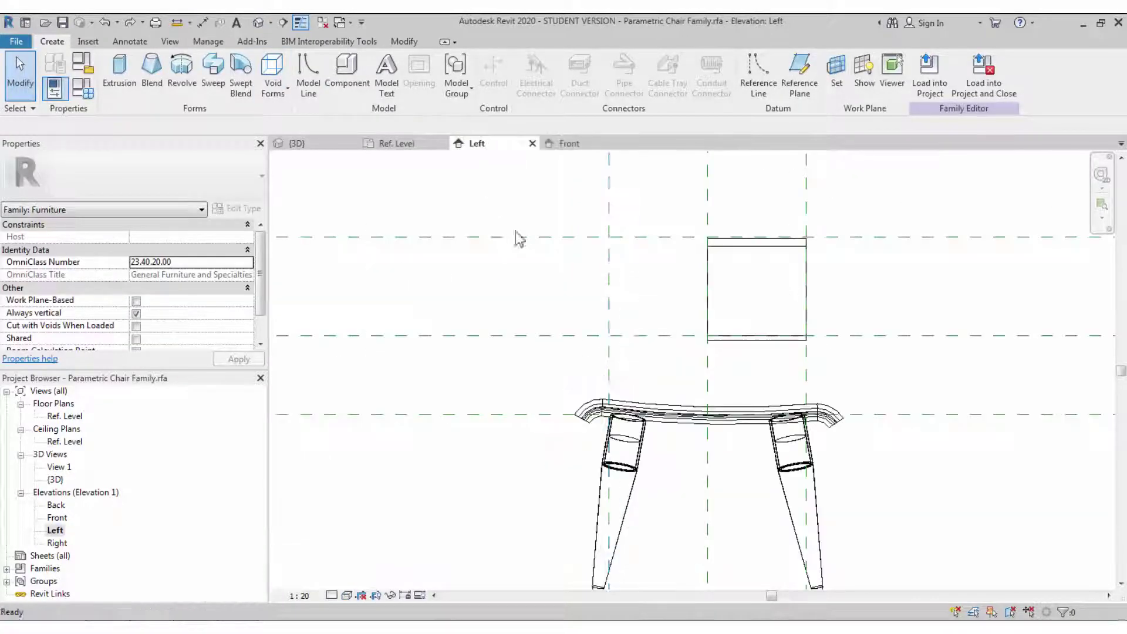
pyautogui.click(710, 327)
pyautogui.moveTo(703, 291); pyautogui.dragTo(469, 301)
pyautogui.moveTo(776, 301); pyautogui.dragTo(608, 304)
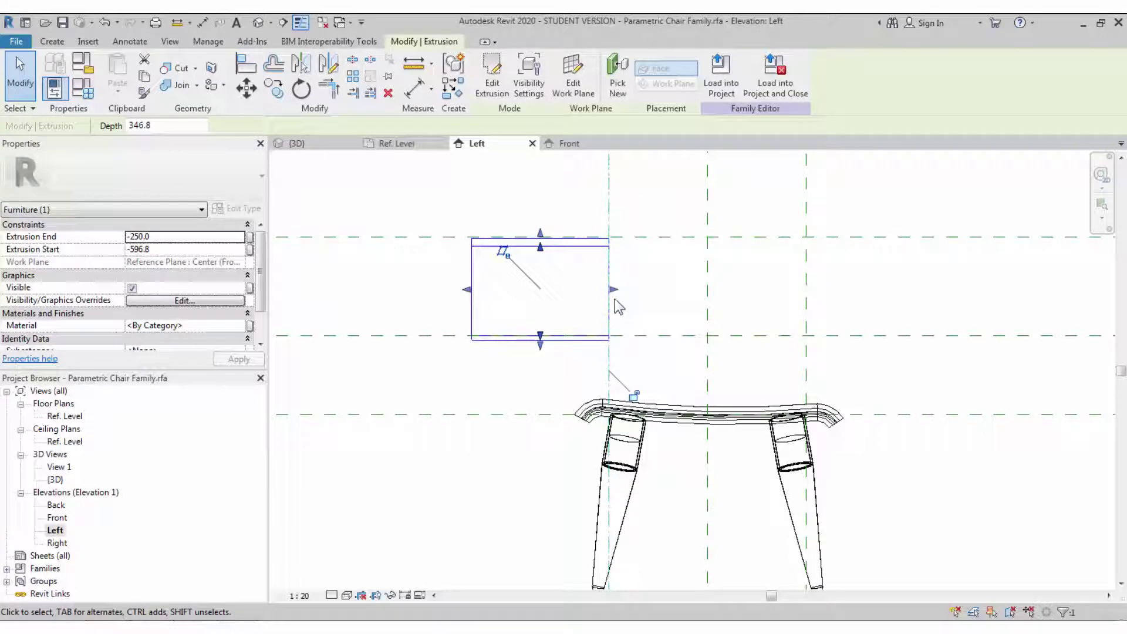
# Step: Draw a slanted reference line about 257 mm long across the backrest, between the two upper horizontal reference planes, at about 77° to horizontal
pyautogui.click(558, 378)
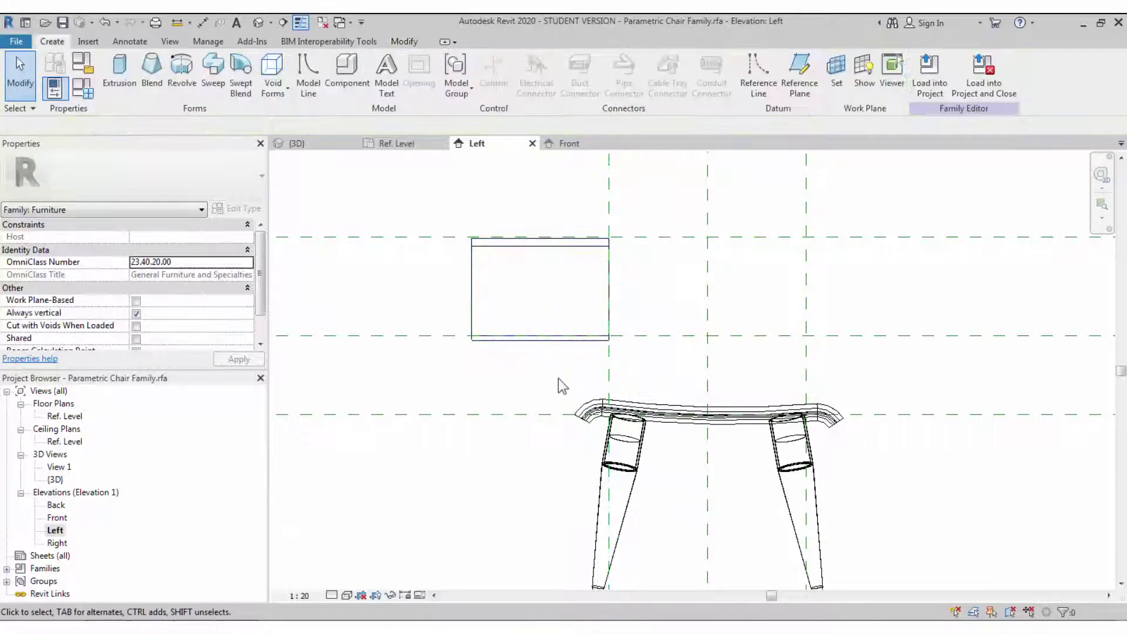
pyautogui.moveTo(558, 378); pyautogui.dragTo(558, 374, button='middle')
pyautogui.click(758, 79)
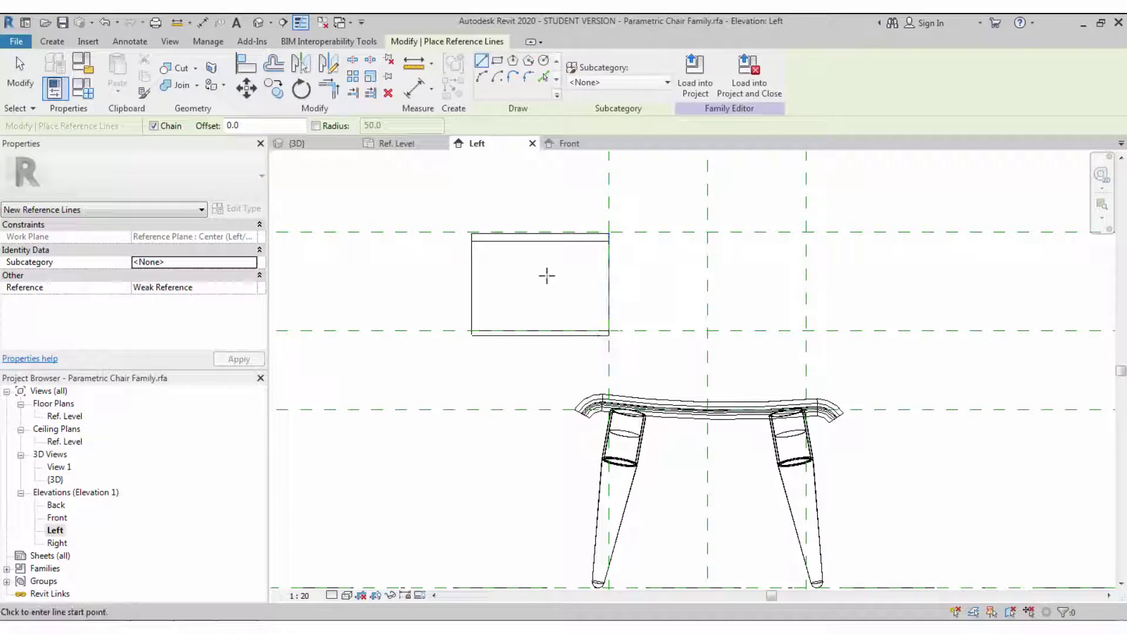
pyautogui.click(516, 234)
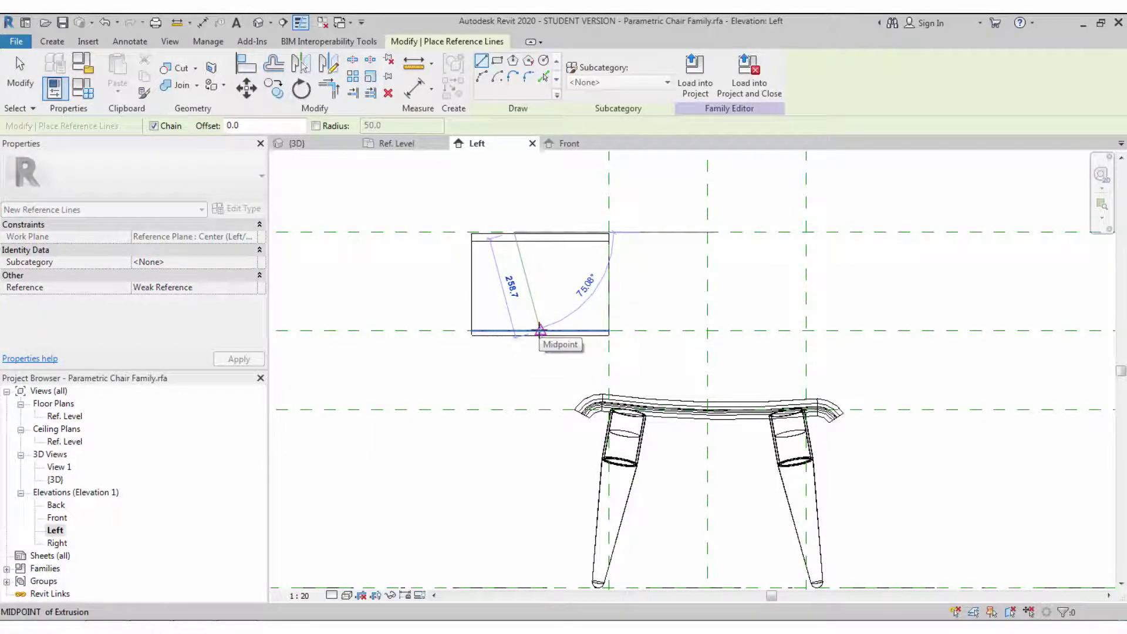
pyautogui.scroll(3, 537, 330)
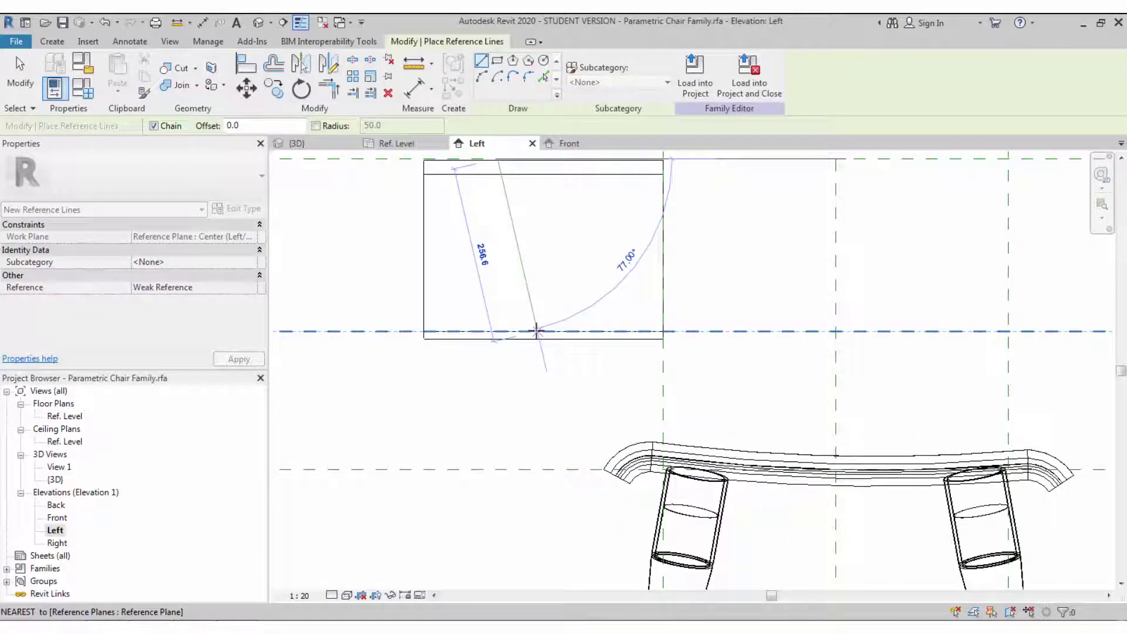
pyautogui.click(536, 331)
pyautogui.scroll(-3, 536, 330)
pyautogui.press('Escape')
pyautogui.press('Escape')
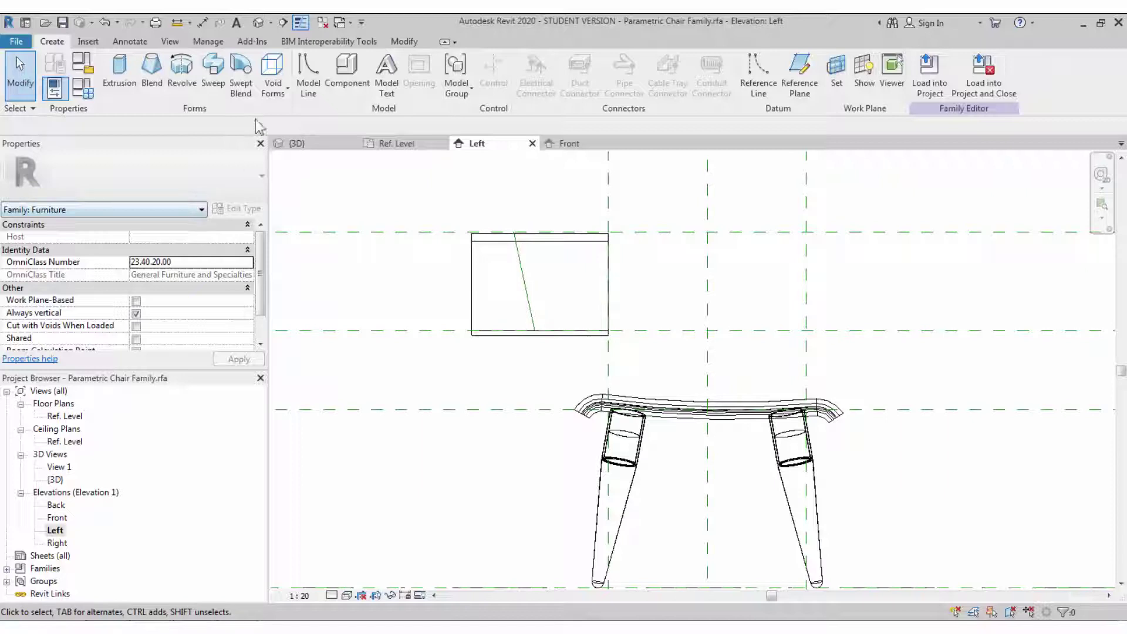
# Step: Start a void extrusion on the plane at the slanted reference line's upper end, choosing the Ref. Level floor plan for sketching
pyautogui.click(273, 82)
pyautogui.click(274, 120)
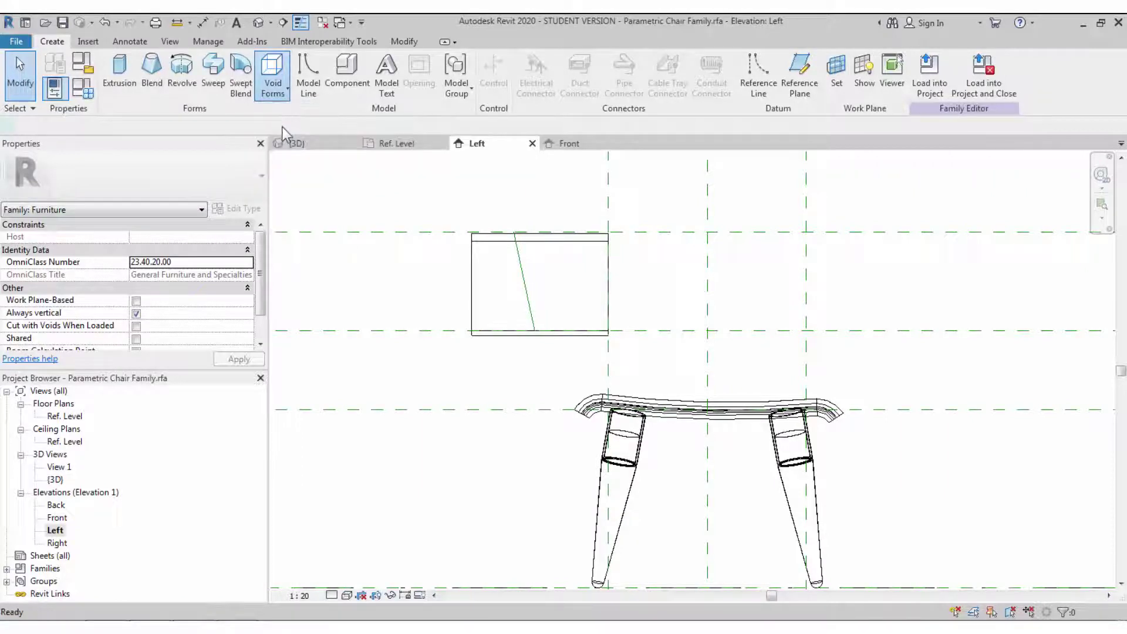
pyautogui.click(610, 86)
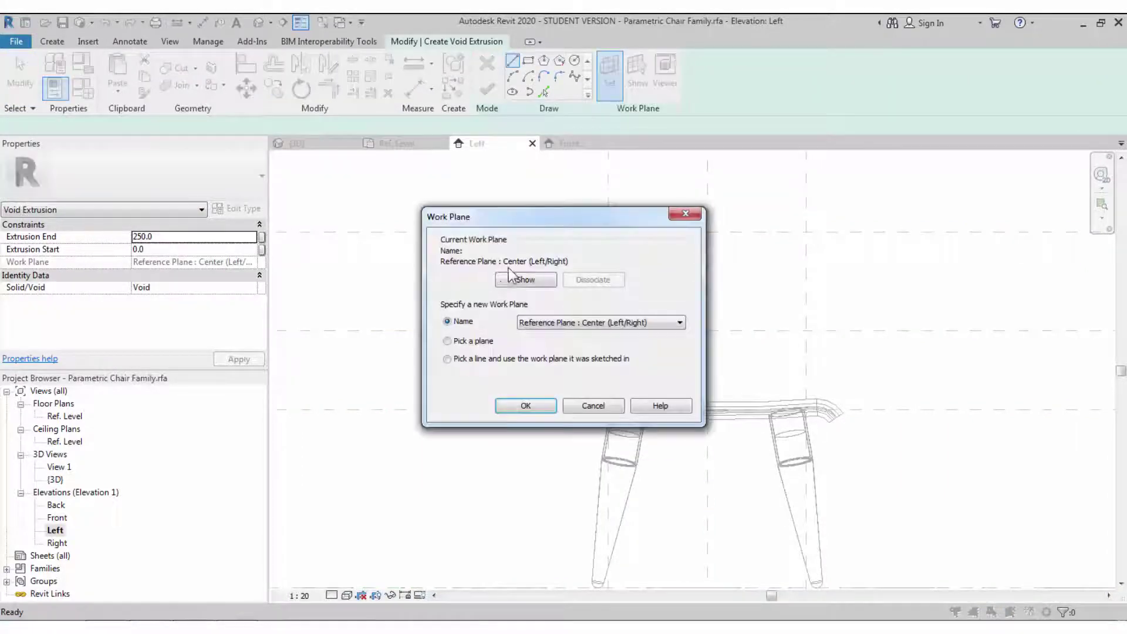
pyautogui.click(518, 406)
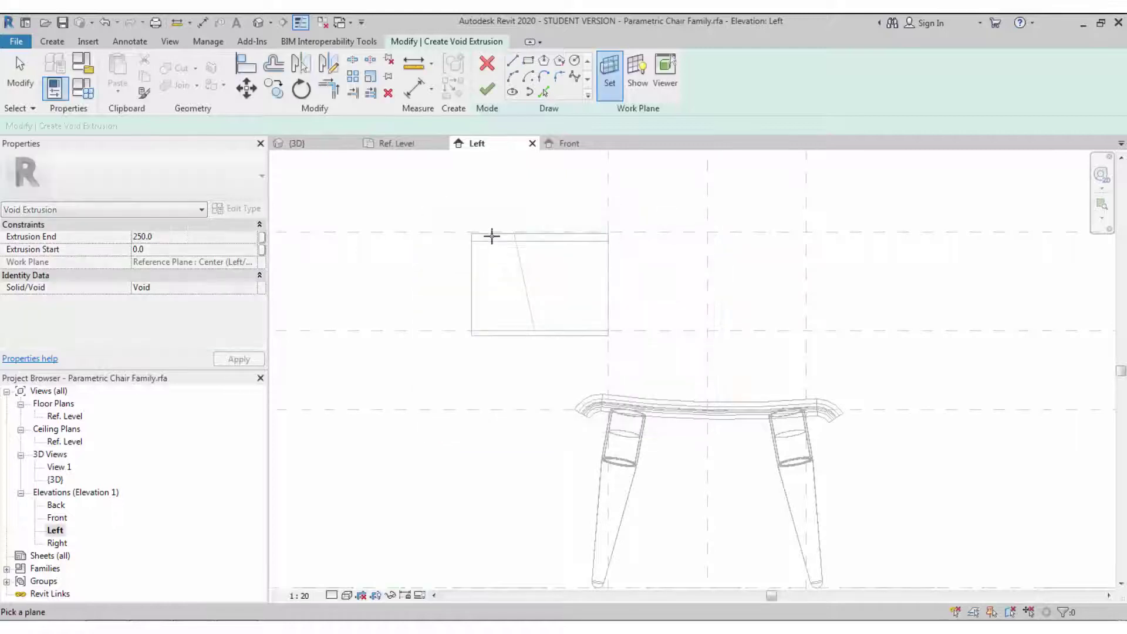
pyautogui.click(515, 233)
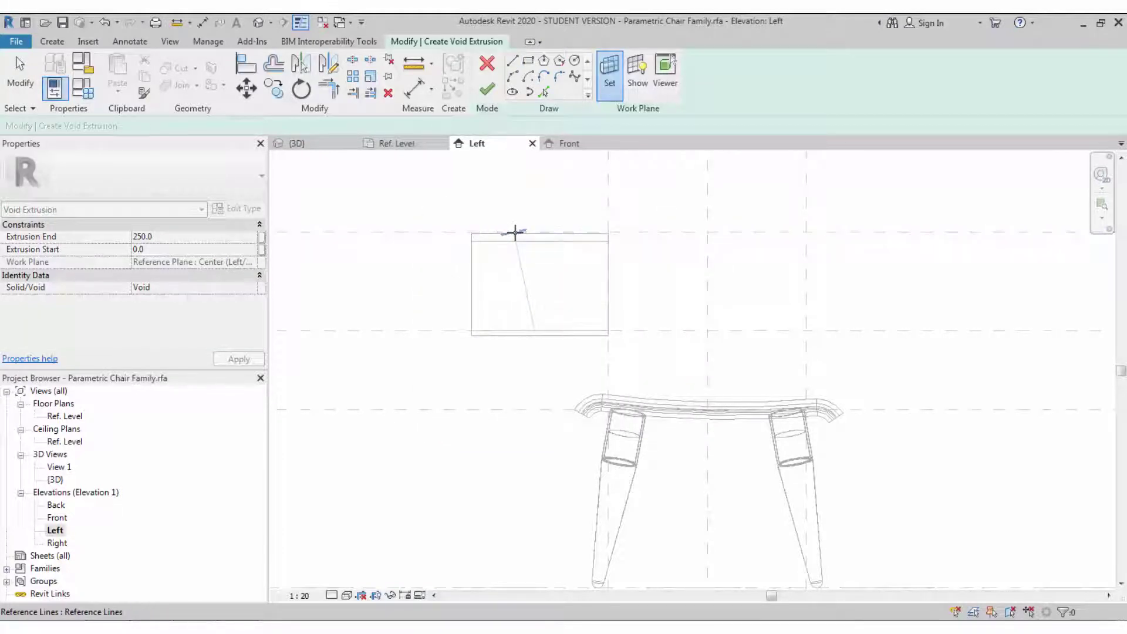
pyautogui.scroll(3, 515, 233)
pyautogui.scroll(3, 515, 233)
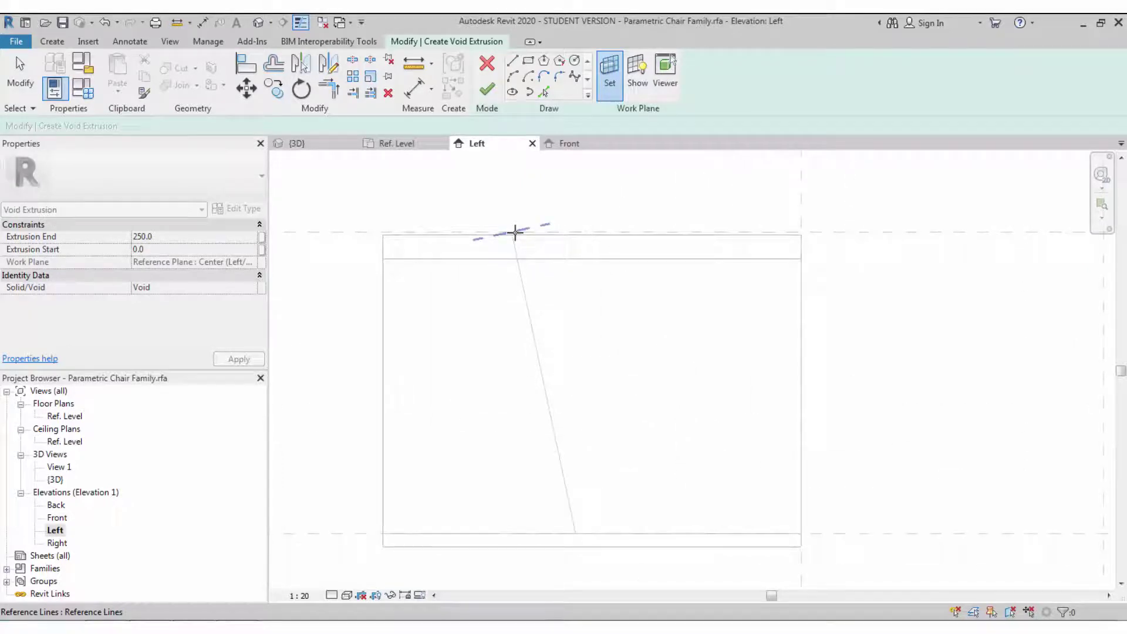
pyautogui.click(515, 233)
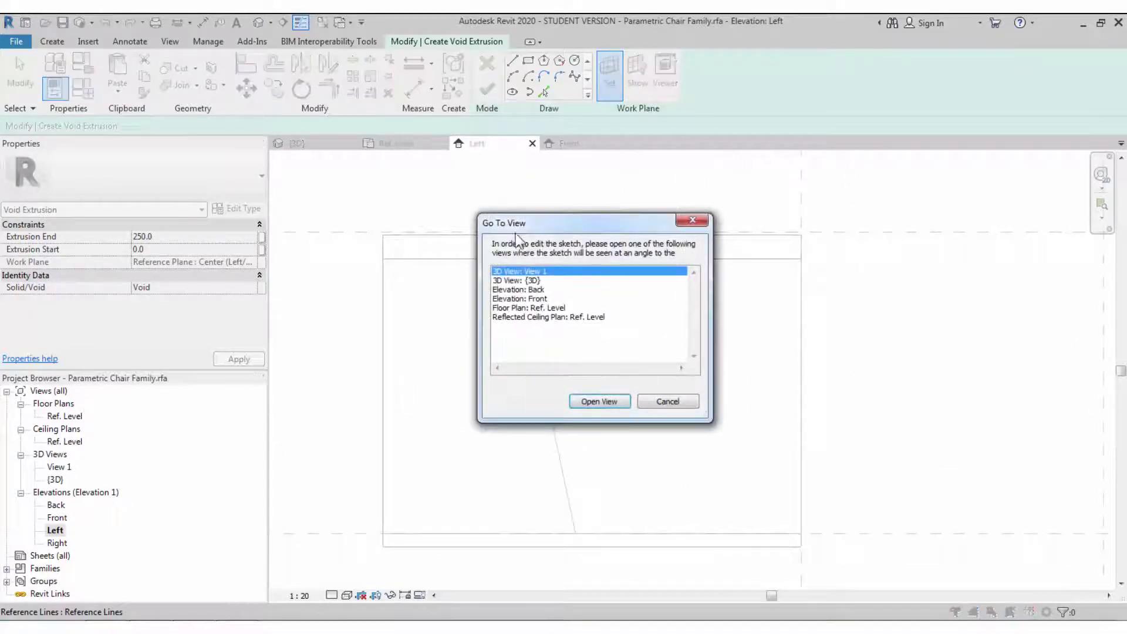
pyautogui.click(537, 308)
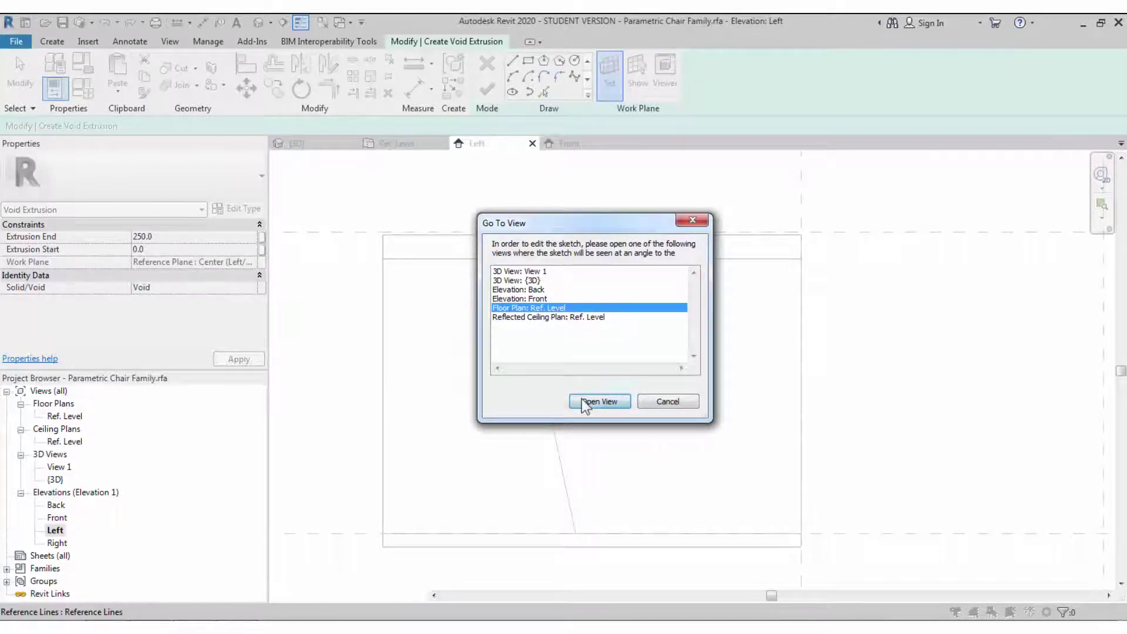
pyautogui.click(599, 401)
pyautogui.scroll(3, 594, 282)
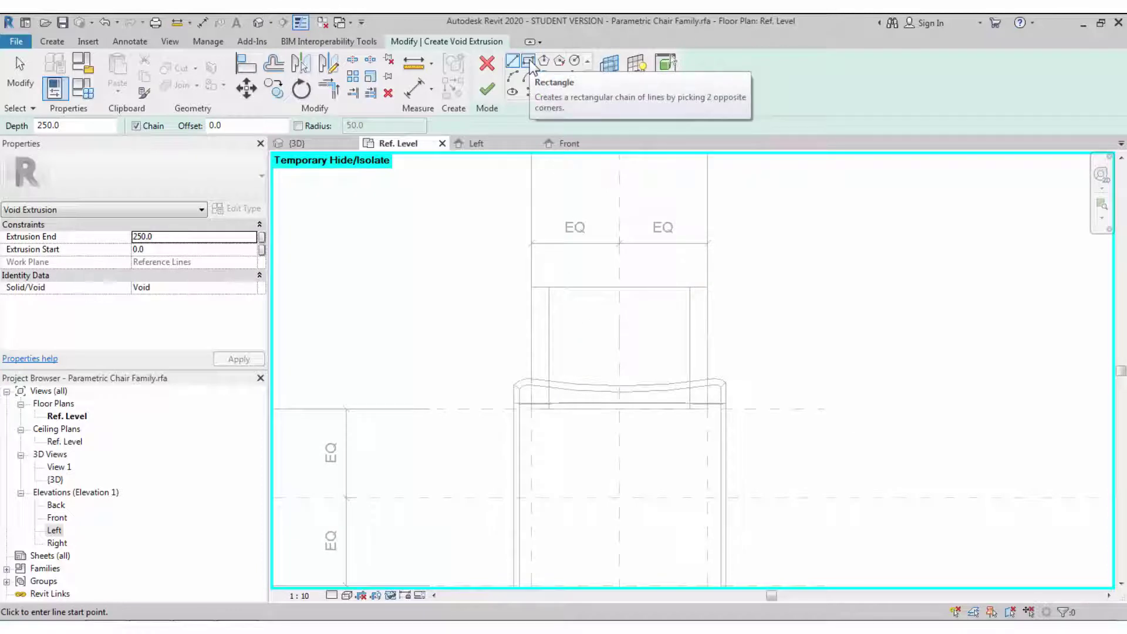
# Step: Sketch two void rectangles across the backrest with a narrow gap between them, the first about 680 by 320 mm
pyautogui.click(529, 61)
pyautogui.click(498, 219)
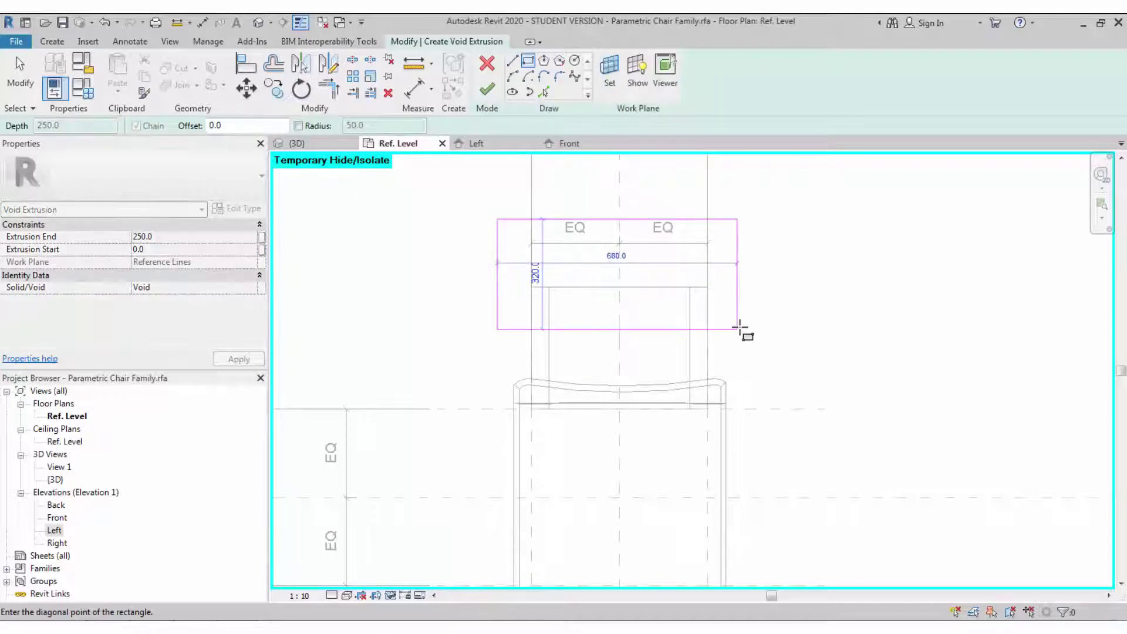
pyautogui.click(738, 329)
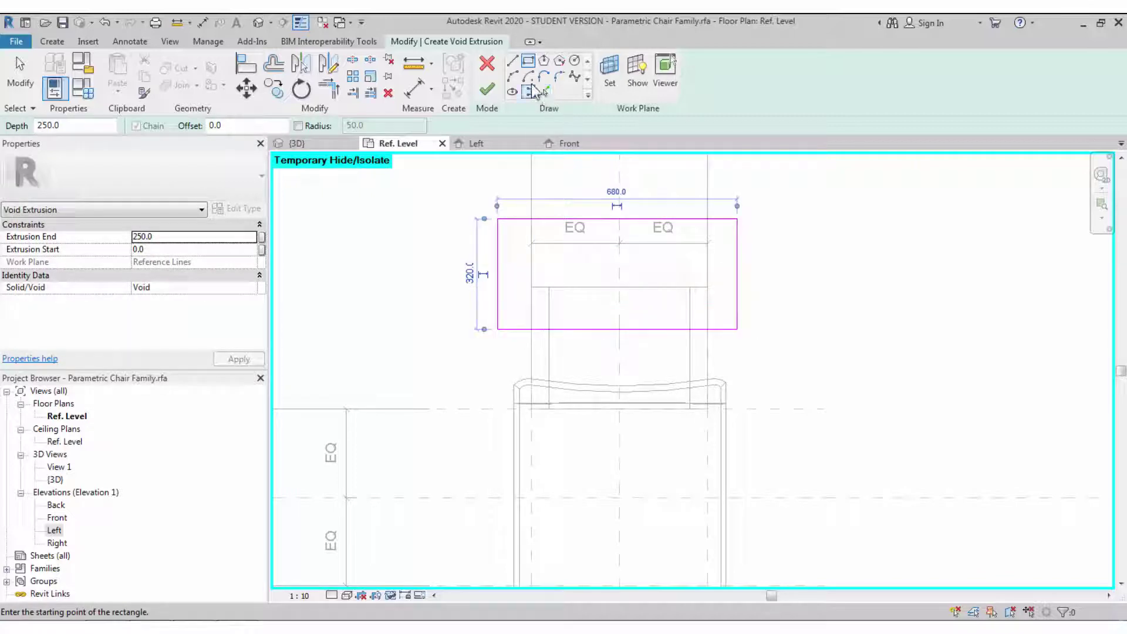
pyautogui.click(497, 338)
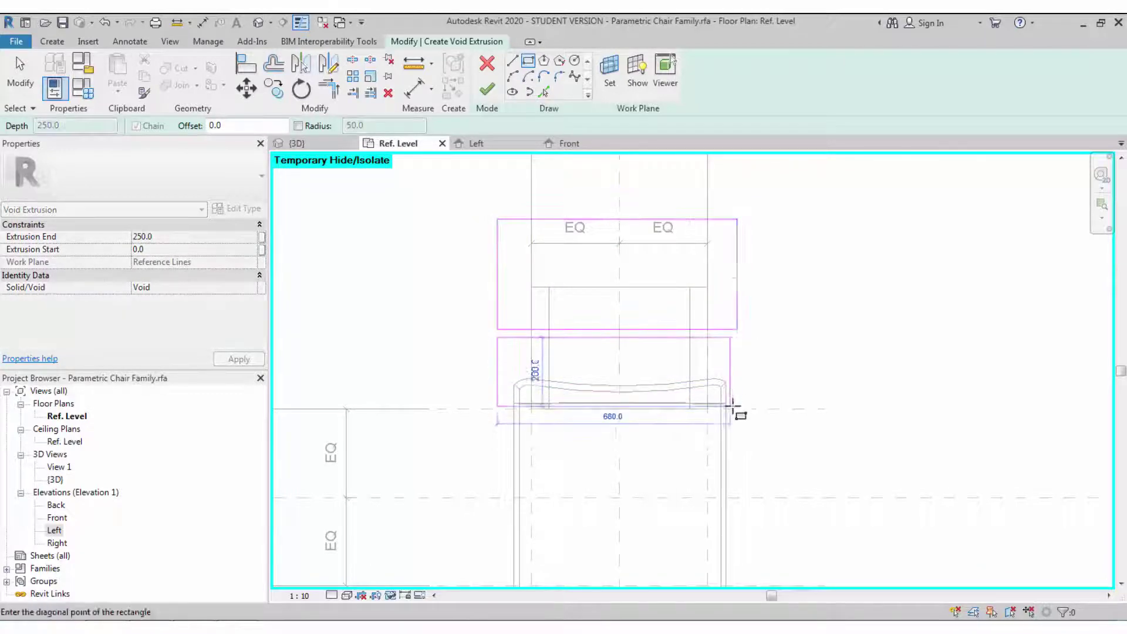
pyautogui.click(744, 426)
# Step: Draw a shallow upward-bulging arc of about 1617 mm radius between the ends of the first rectangle's lower edge
pyautogui.scroll(3, 612, 340)
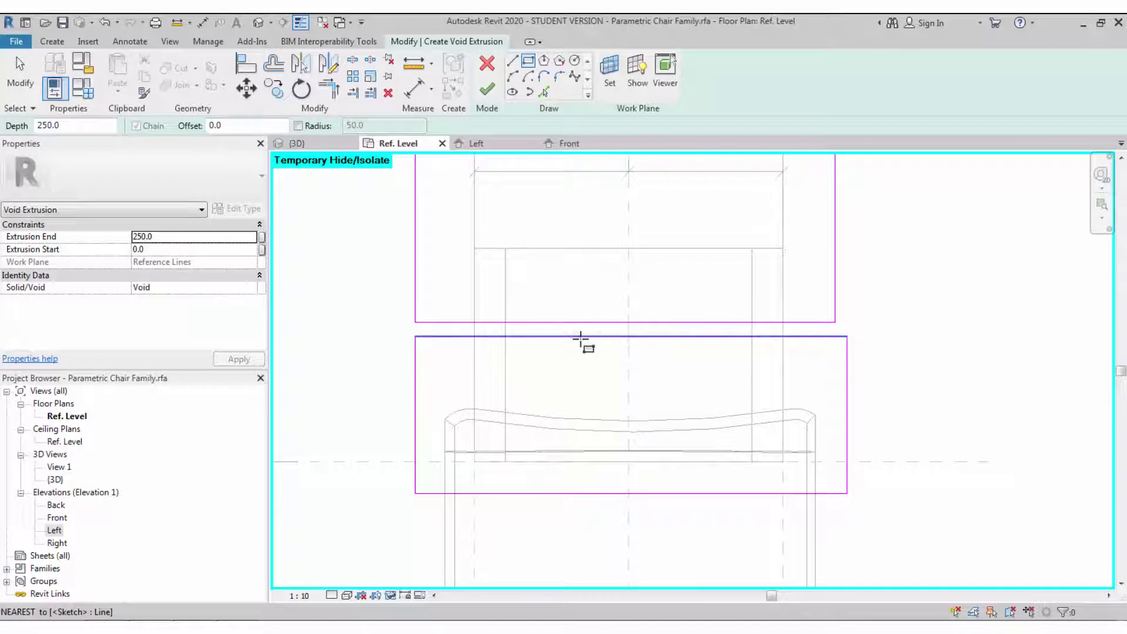
pyautogui.click(513, 77)
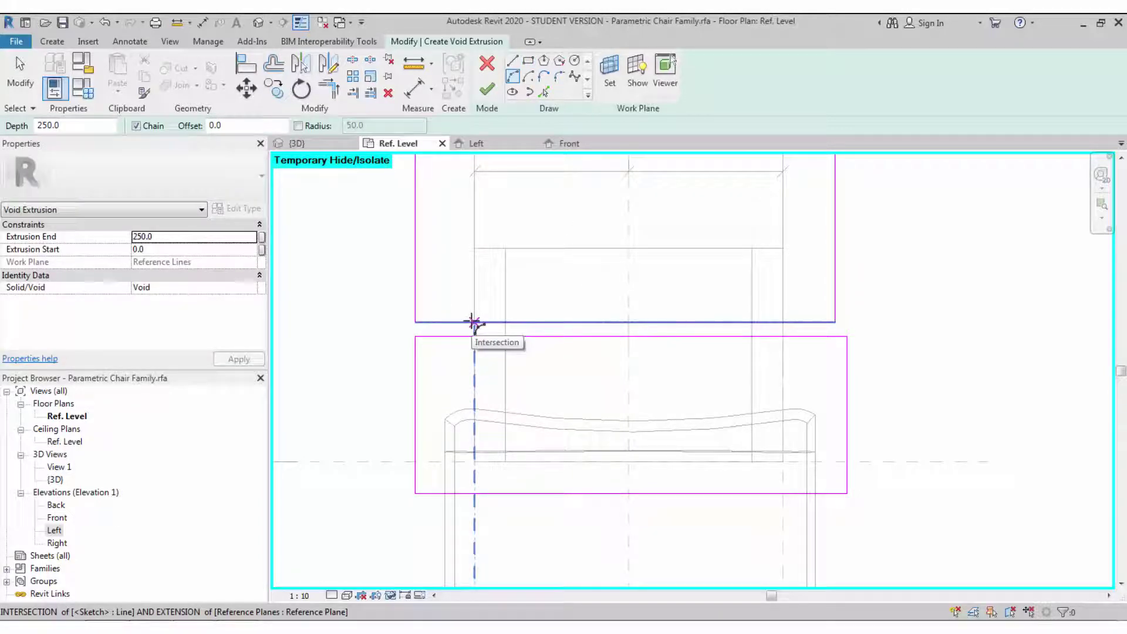
pyautogui.click(472, 322)
pyautogui.press('Escape')
pyautogui.click(415, 322)
pyautogui.click(834, 322)
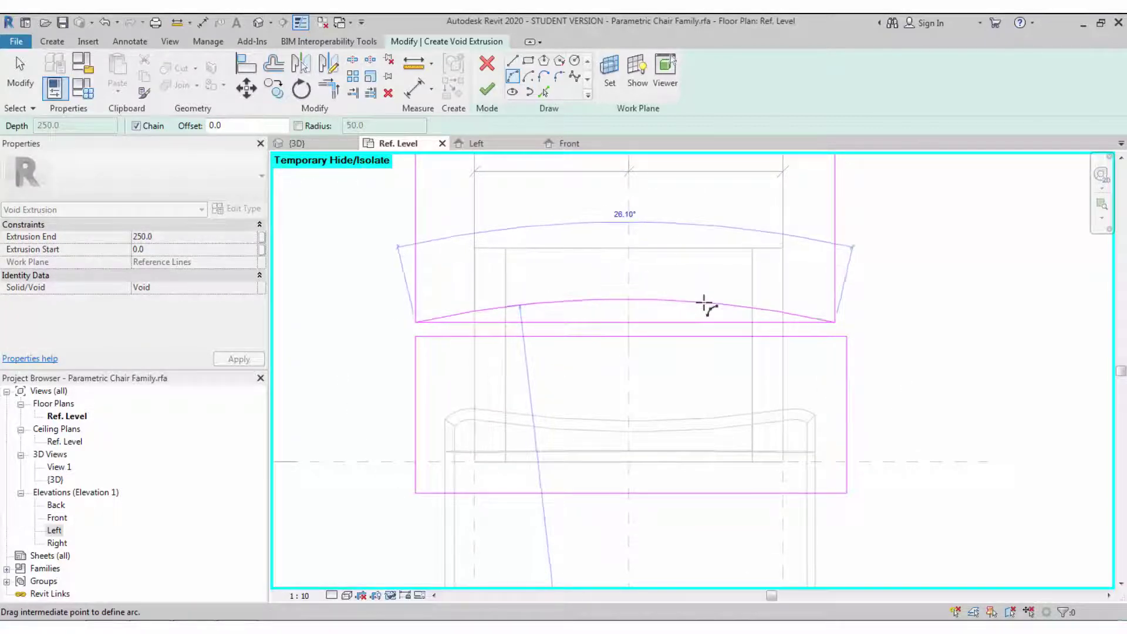
pyautogui.click(704, 306)
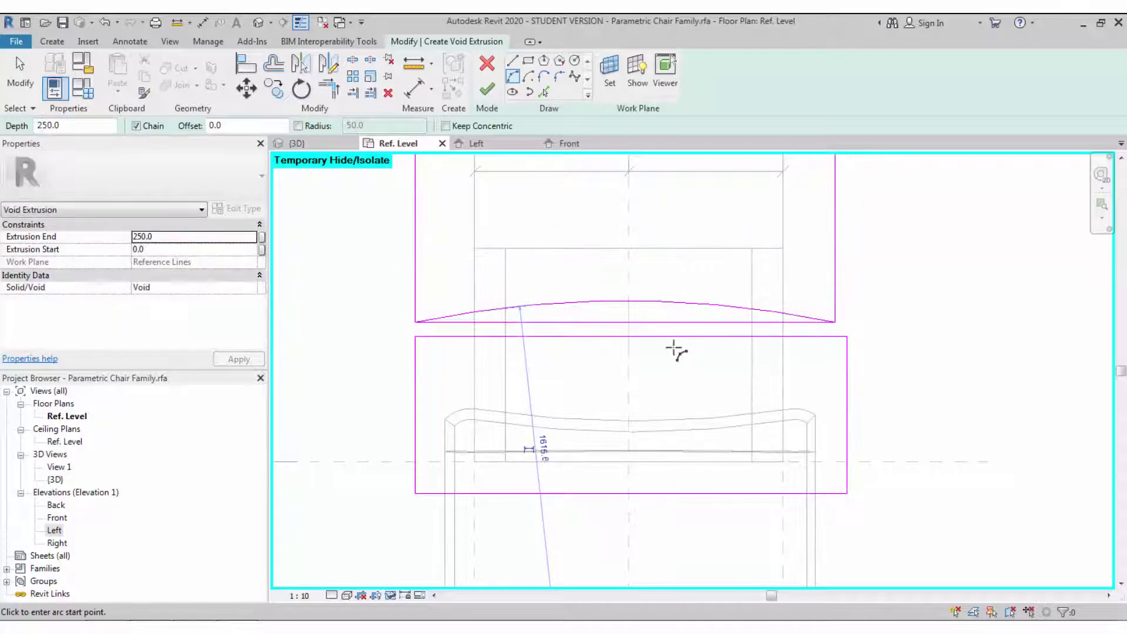
# Step: Align both vertical sides of the second void rectangle with those of the first
pyautogui.click(247, 66)
pyautogui.click(835, 306)
pyautogui.click(847, 370)
pyautogui.click(415, 314)
pyautogui.click(416, 360)
# Step: Draw a similar arc between the second rectangle's upper corners and delete the straight edges along the gap
pyautogui.click(514, 79)
pyautogui.click(416, 336)
pyautogui.click(835, 336)
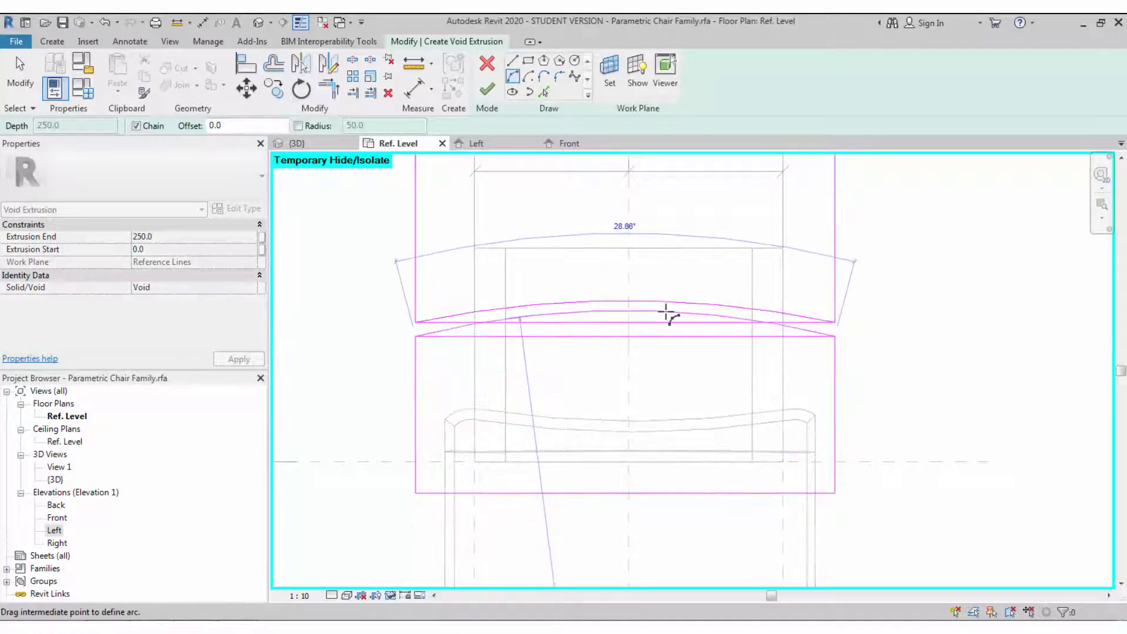
pyautogui.click(667, 315)
pyautogui.press('Escape')
pyautogui.press('Escape')
pyautogui.press('Delete')
# Step: Check the void sketch over the backrest in the 3D view and finish the void extrusion
pyautogui.click(257, 23)
pyautogui.keyDown('shift'); pyautogui.moveTo(593, 395); pyautogui.dragTo(637, 326, button='middle'); pyautogui.keyUp('shift')
pyautogui.scroll(3, 637, 327)
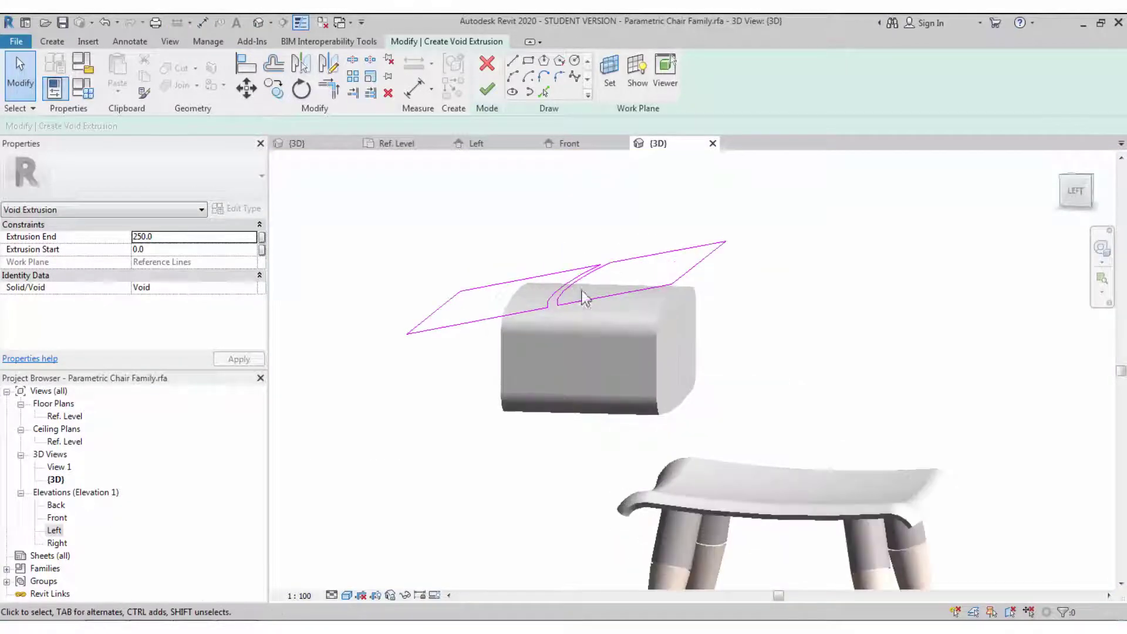
pyautogui.click(487, 89)
pyautogui.click(812, 347)
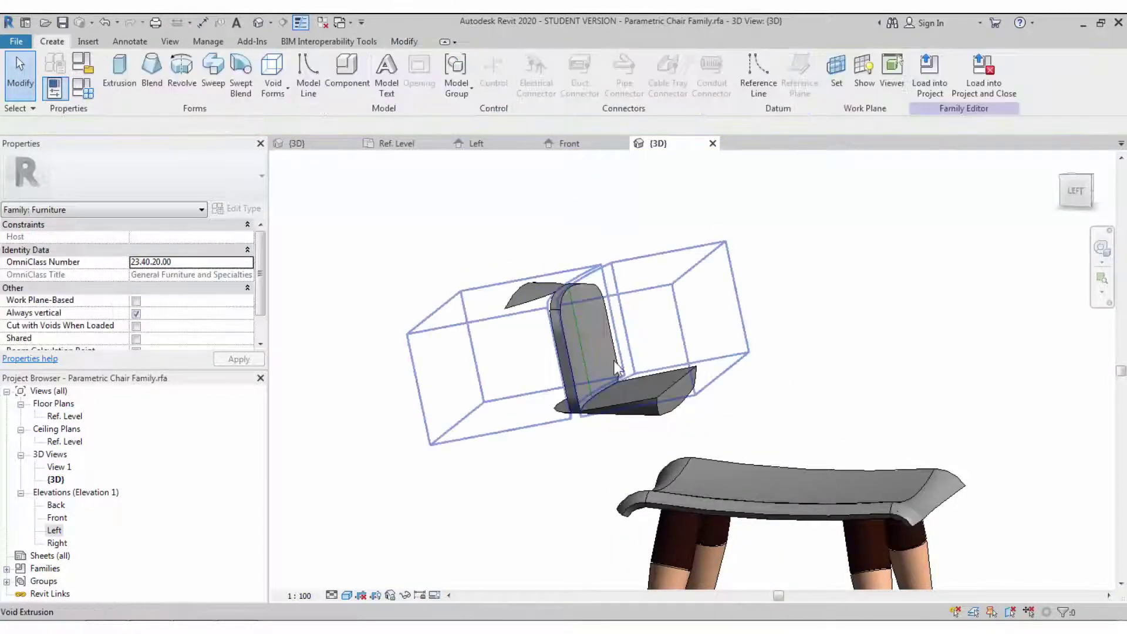
# Step: Stretch the void extrusion past the backrest's lower and upper edges so only the curved panel remains
pyautogui.click(613, 360)
pyautogui.moveTo(591, 403); pyautogui.dragTo(600, 451)
pyautogui.moveTo(564, 284); pyautogui.dragTo(548, 205)
pyautogui.click(834, 342)
pyautogui.keyDown('shift'); pyautogui.moveTo(800, 336); pyautogui.dragTo(765, 408, button='middle'); pyautogui.keyUp('shift')
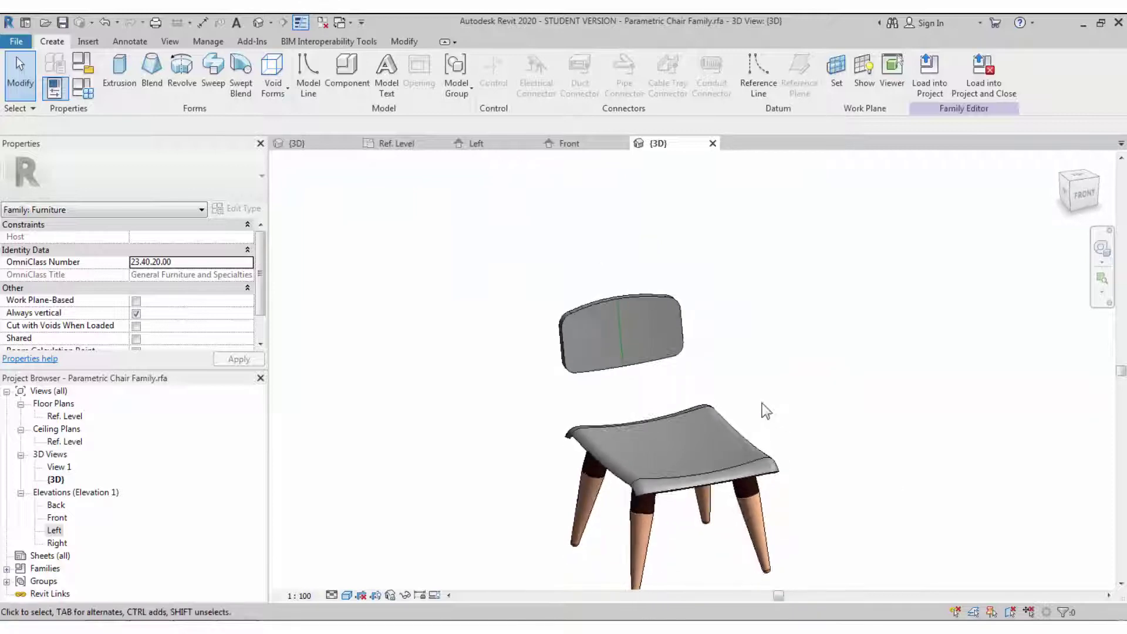
# Step: Link the material of the seat and backrest to a new type family parameter named Birch Wood
pyautogui.click(746, 445)
pyautogui.keyDown('ctrl'); pyautogui.click(654, 345); pyautogui.keyUp('ctrl')
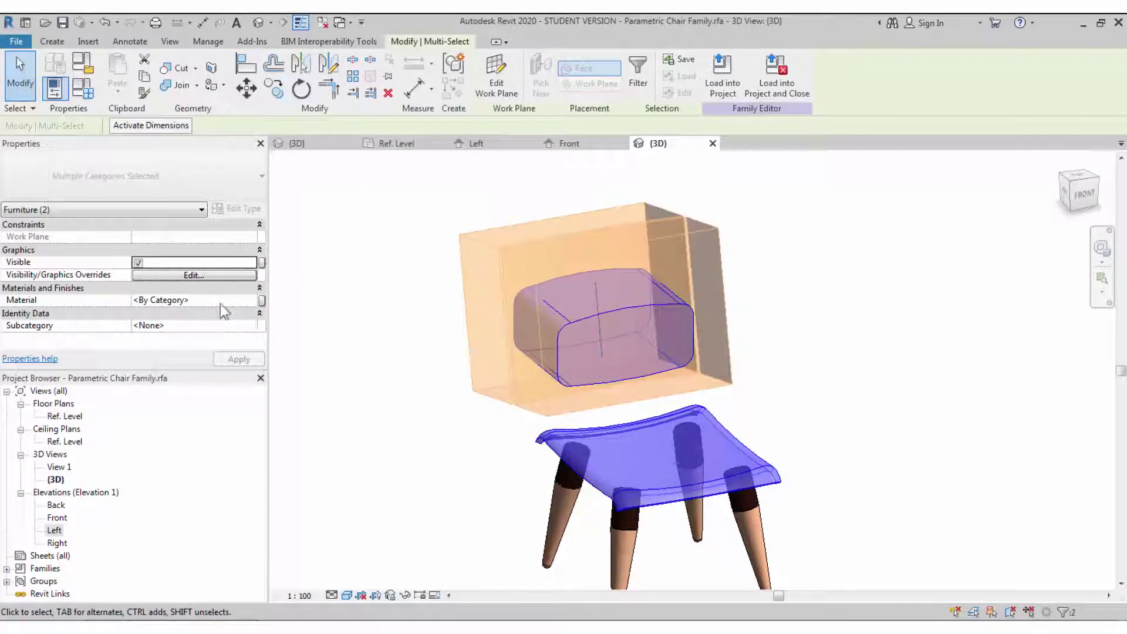
pyautogui.click(262, 300)
pyautogui.click(528, 389)
pyautogui.write('Wood')
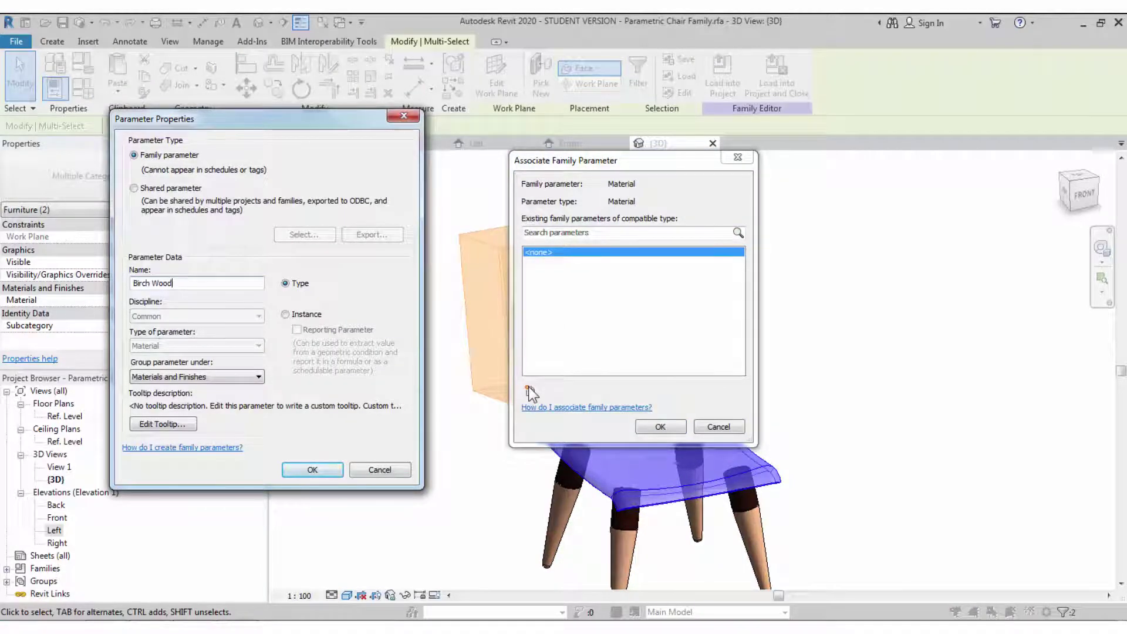
pyautogui.press('Return')
pyautogui.click(662, 427)
# Step: Assign the Birch Wood material to the Birch Wood family parameter
pyautogui.click(83, 88)
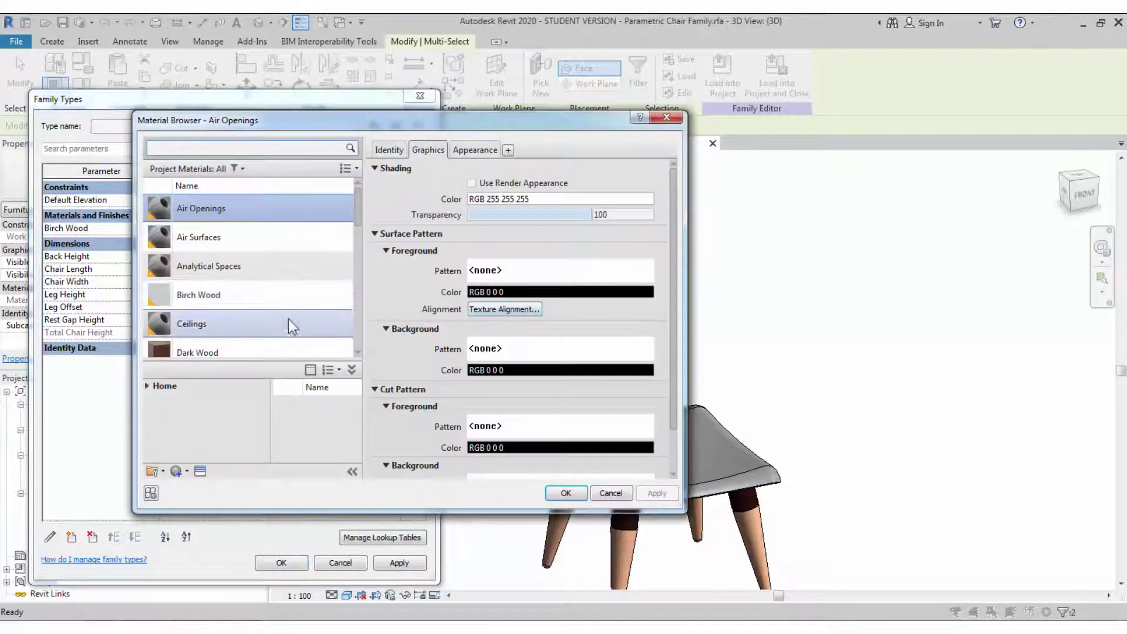
pyautogui.click(287, 323)
pyautogui.click(574, 492)
pyautogui.click(281, 563)
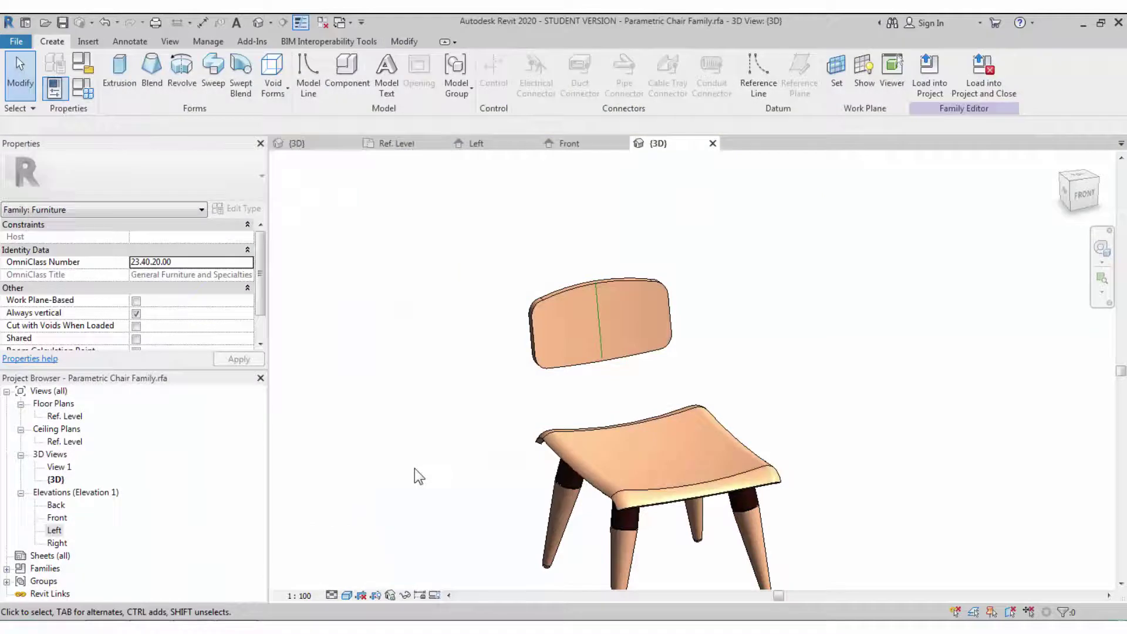
# Step: Set the 3D view's visual style to Realistic and view the chair from its front corner
pyautogui.click(348, 595)
pyautogui.click(363, 566)
pyautogui.keyDown('shift'); pyautogui.moveTo(418, 494); pyautogui.dragTo(466, 441, button='middle'); pyautogui.keyUp('shift')
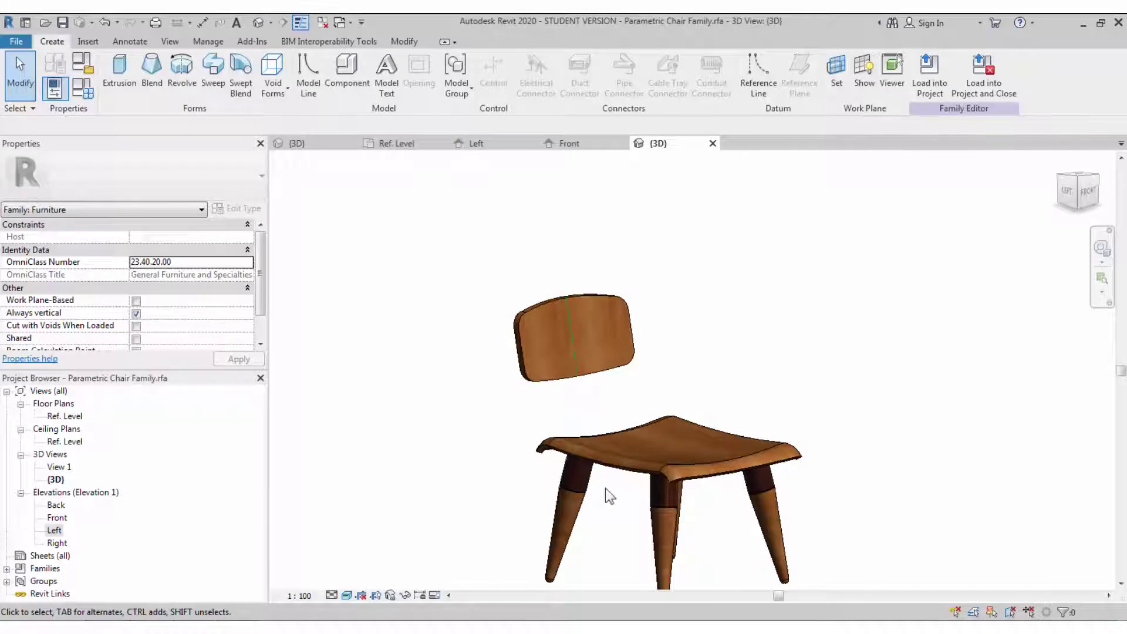
# Step: Test the family with a Leg Height of 550, and restore it to 450
pyautogui.click(83, 88)
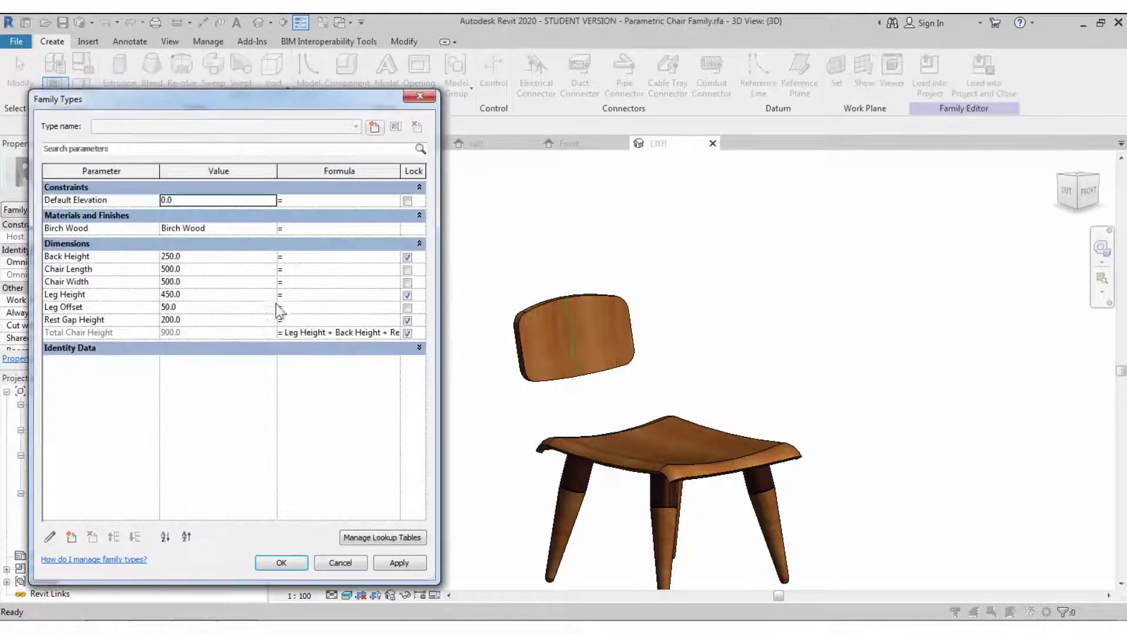
pyautogui.click(394, 564)
pyautogui.click(220, 297)
pyautogui.click(220, 284)
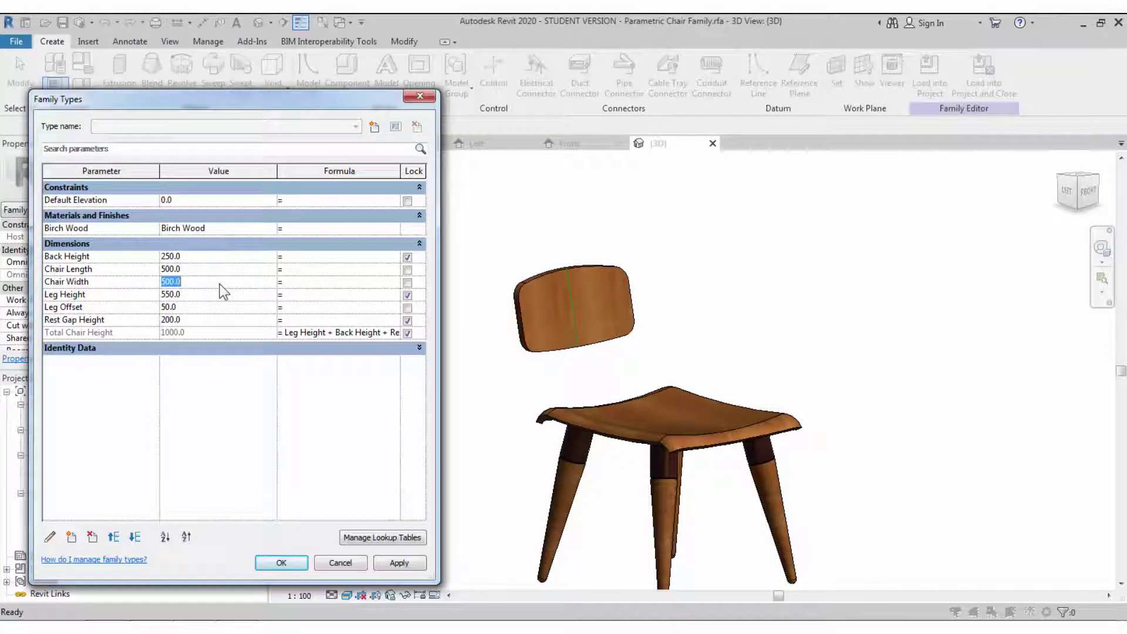
pyautogui.click(217, 295)
pyautogui.write('450')
# Step: Test the family with a Chair Length of 550, and restore it to 500
pyautogui.click(205, 273)
pyautogui.write('550')
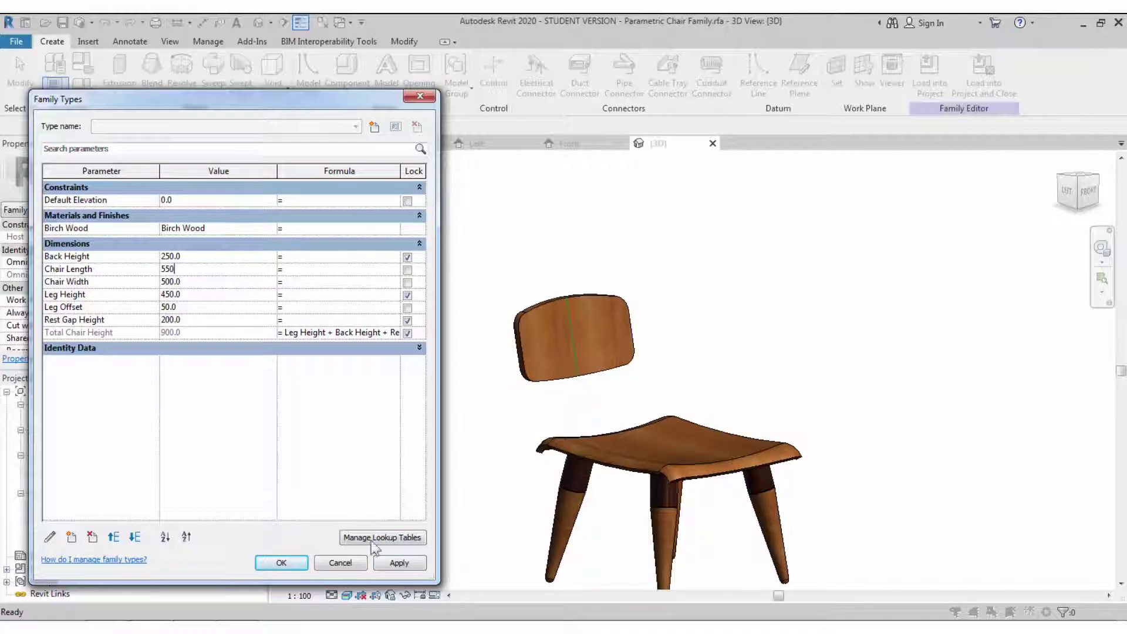
pyautogui.click(383, 563)
pyautogui.click(220, 272)
pyautogui.write('500')
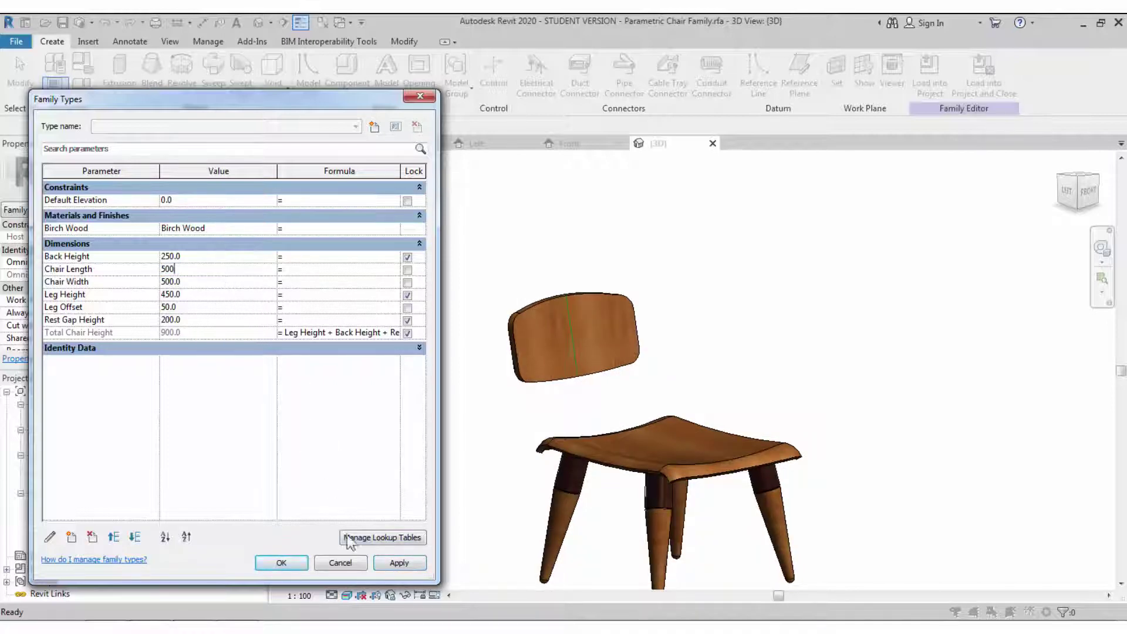
pyautogui.click(399, 563)
pyautogui.click(281, 562)
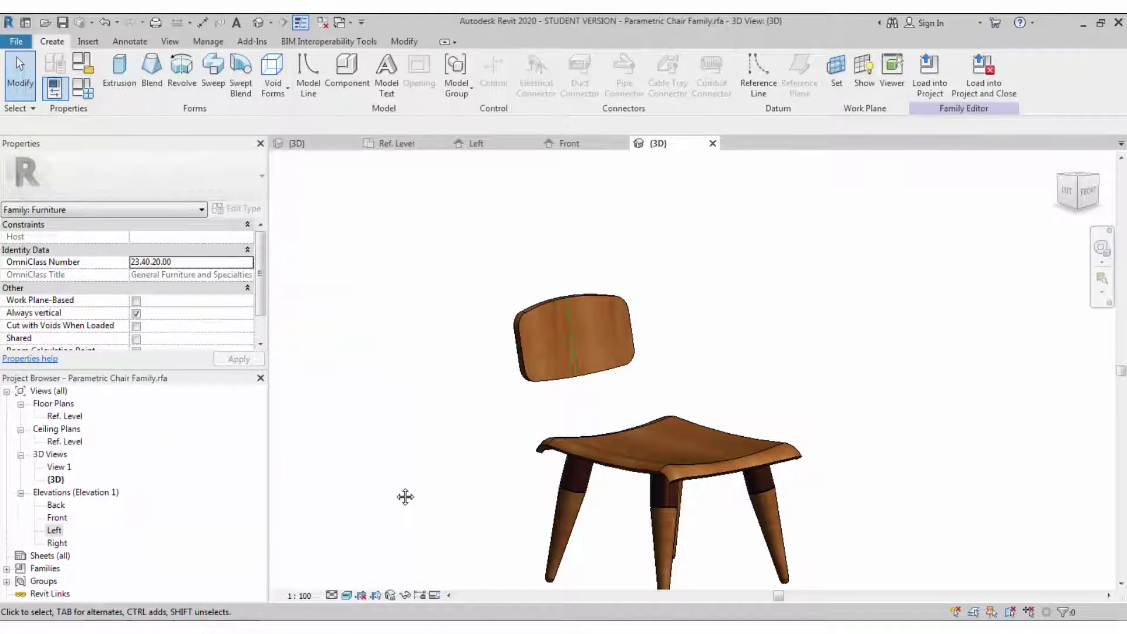
# Step: In the Left elevation, start a sweep and sketch its path from below the seat's centre back past its rear edge and up along the backrest
pyautogui.doubleClick(60, 530)
pyautogui.scroll(-6, 441, 313)
pyautogui.scroll(2, 537, 414)
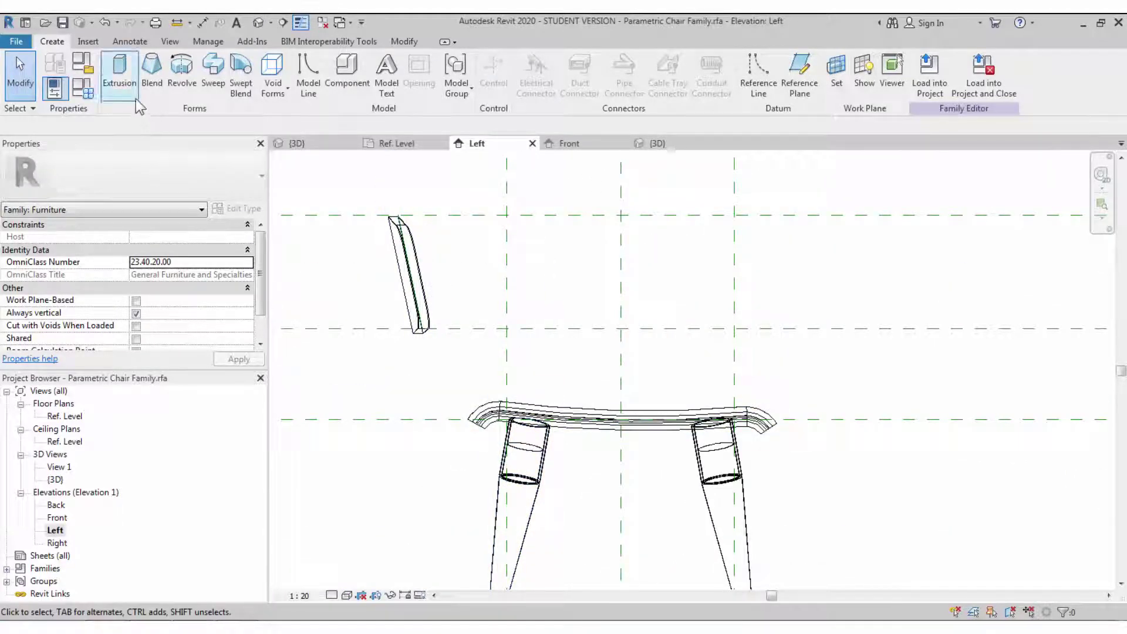
pyautogui.click(213, 74)
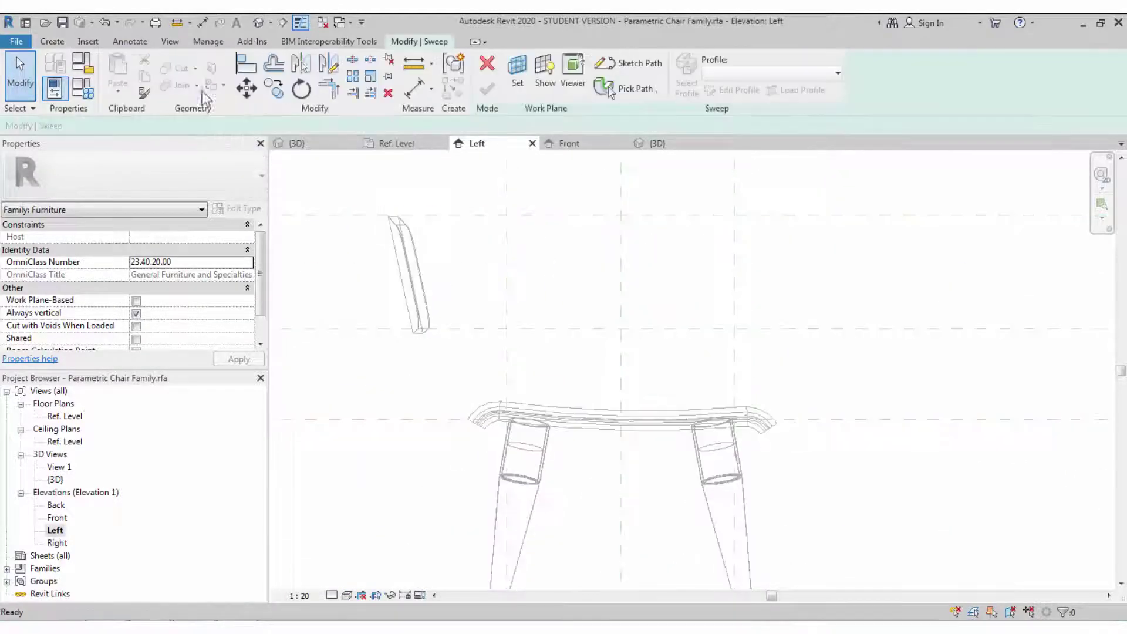
pyautogui.click(638, 64)
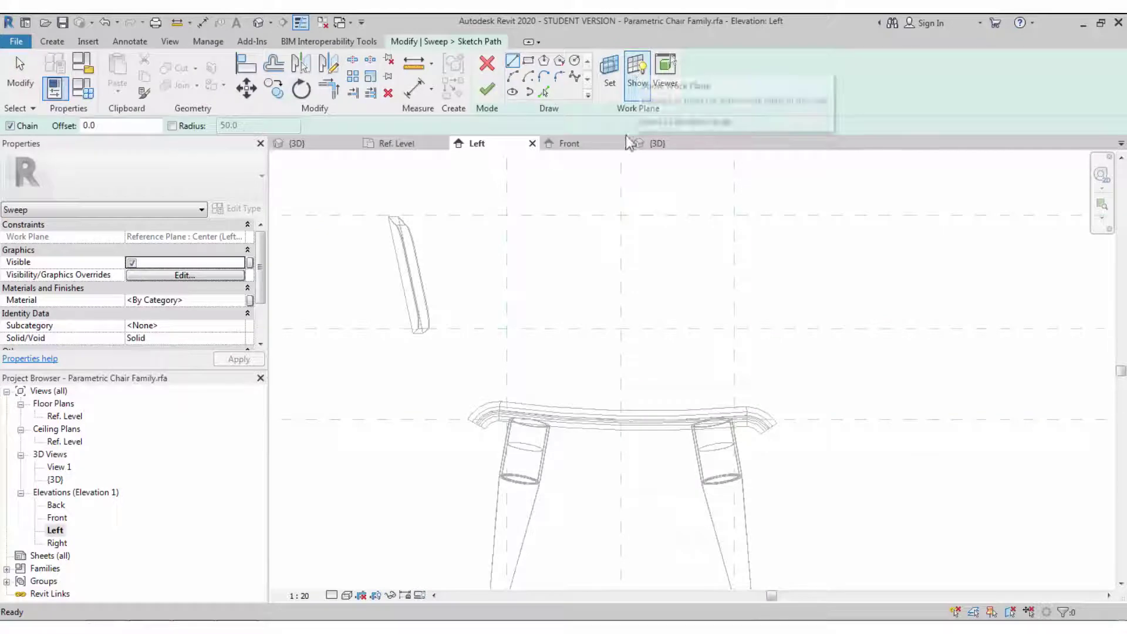
pyautogui.click(620, 435)
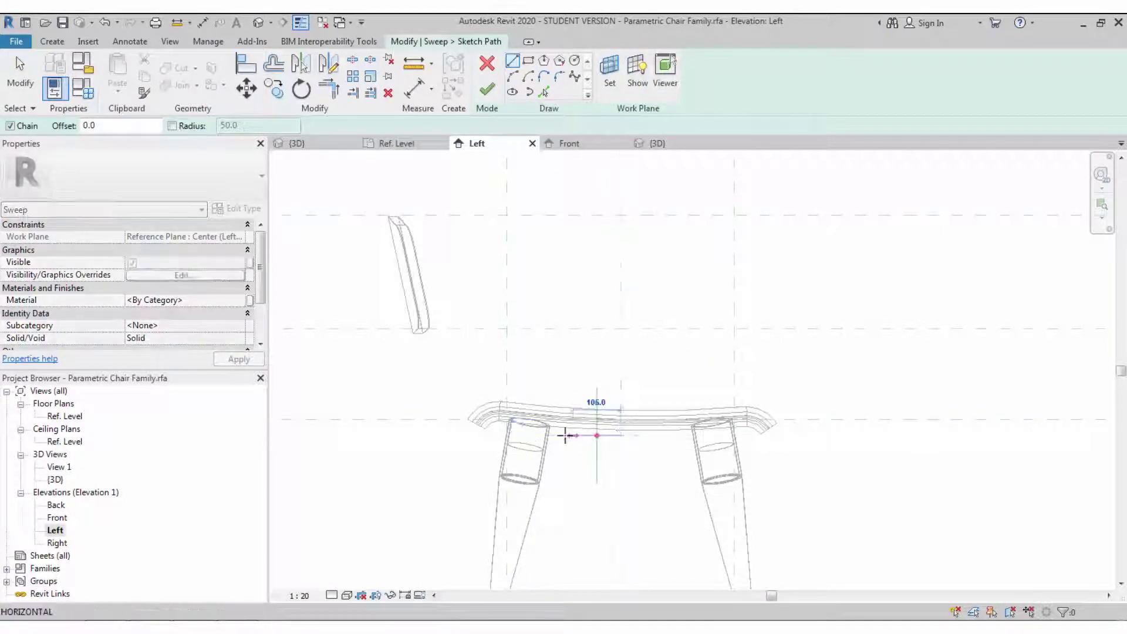
pyautogui.click(444, 435)
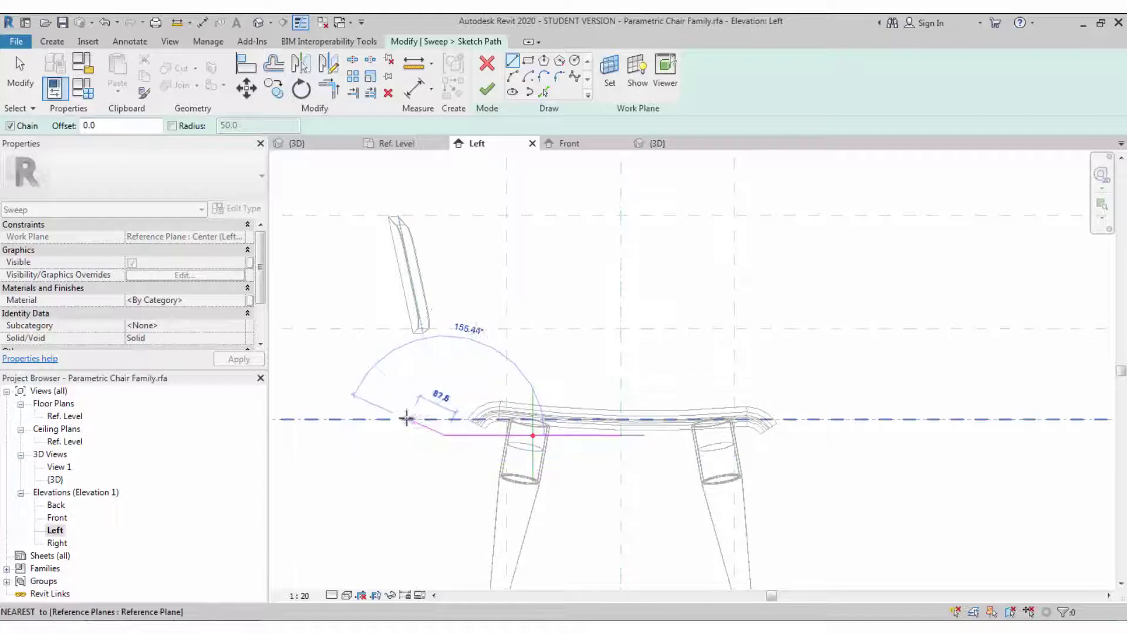
pyautogui.click(396, 202)
pyautogui.press('Escape')
pyautogui.press('Escape')
# Step: Shorten the sloped path line so its upper end stops behind the backrest, short of its top edge
pyautogui.click(423, 338)
pyautogui.scroll(3, 396, 216)
pyautogui.moveTo(379, 209); pyautogui.dragTo(393, 267)
pyautogui.scroll(-2, 392, 270)
pyautogui.click(583, 456)
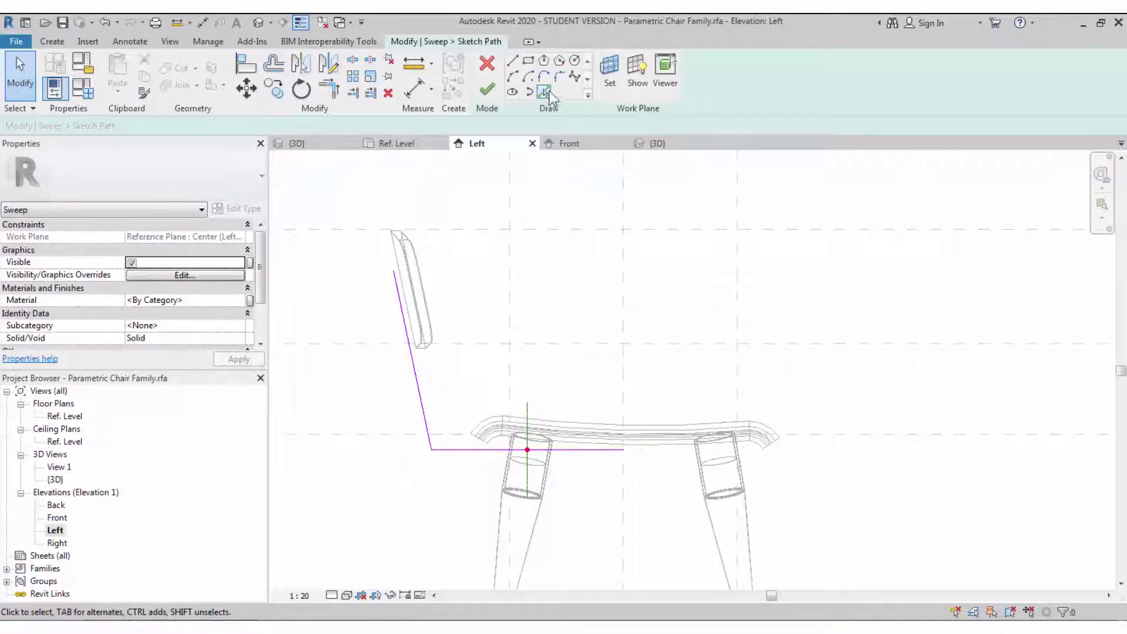
# Step: Round the corner between the two path lines with a fillet arc of about 204 mm radius
pyautogui.click(559, 77)
pyautogui.click(436, 450)
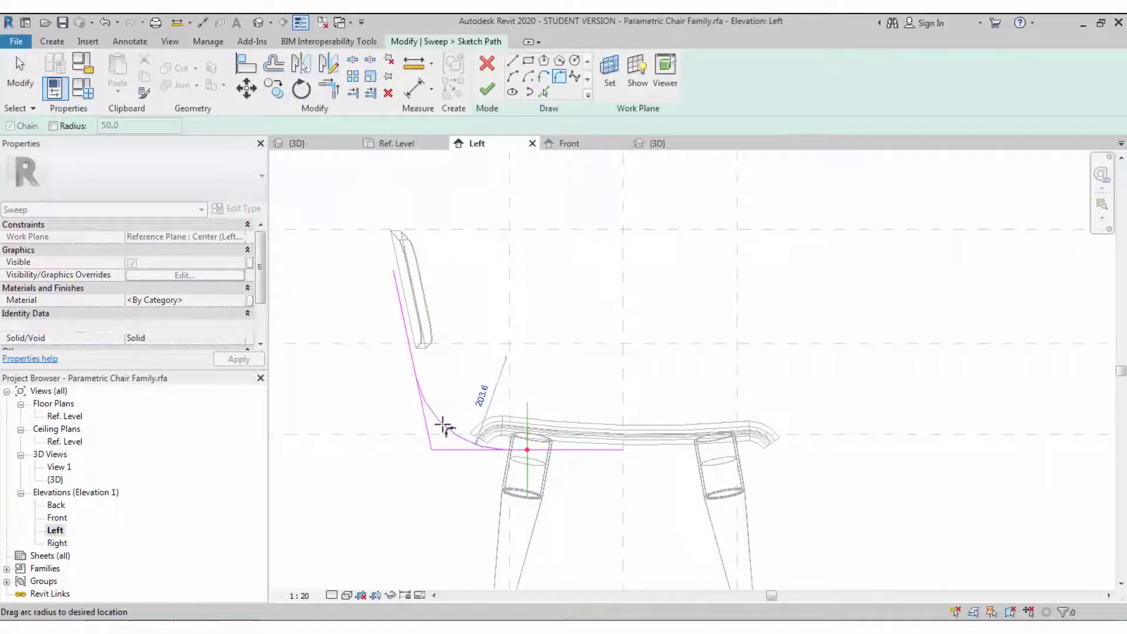
pyautogui.click(444, 428)
pyautogui.press('Escape')
pyautogui.press('Escape')
# Step: Switch to the Front elevation and finish the sweep path sketch
pyautogui.doubleClick(58, 519)
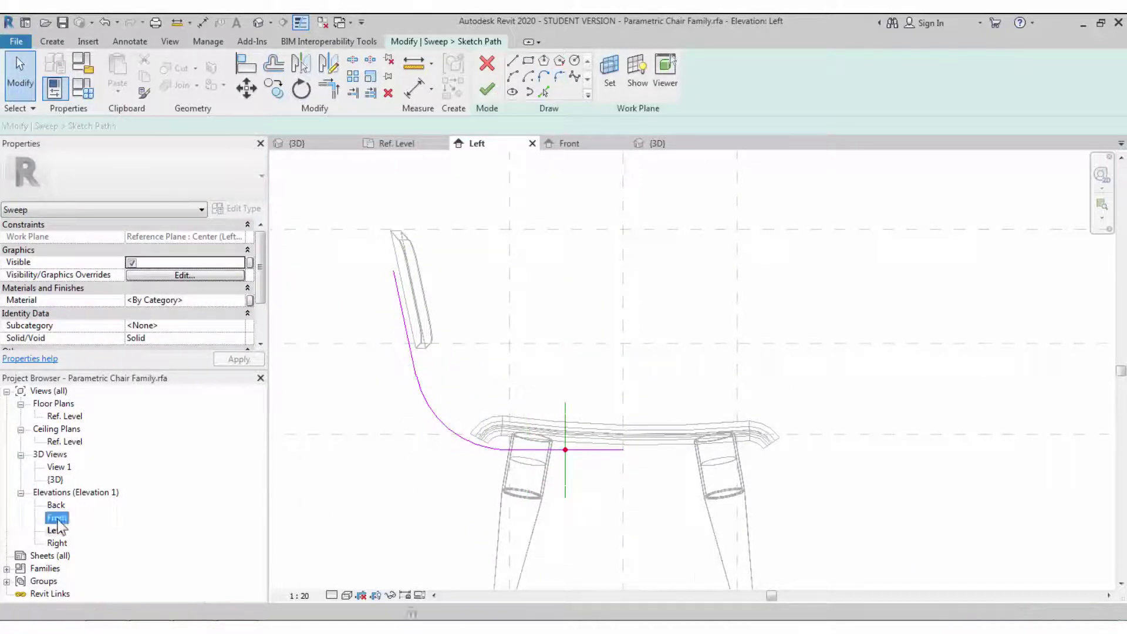
pyautogui.click(528, 60)
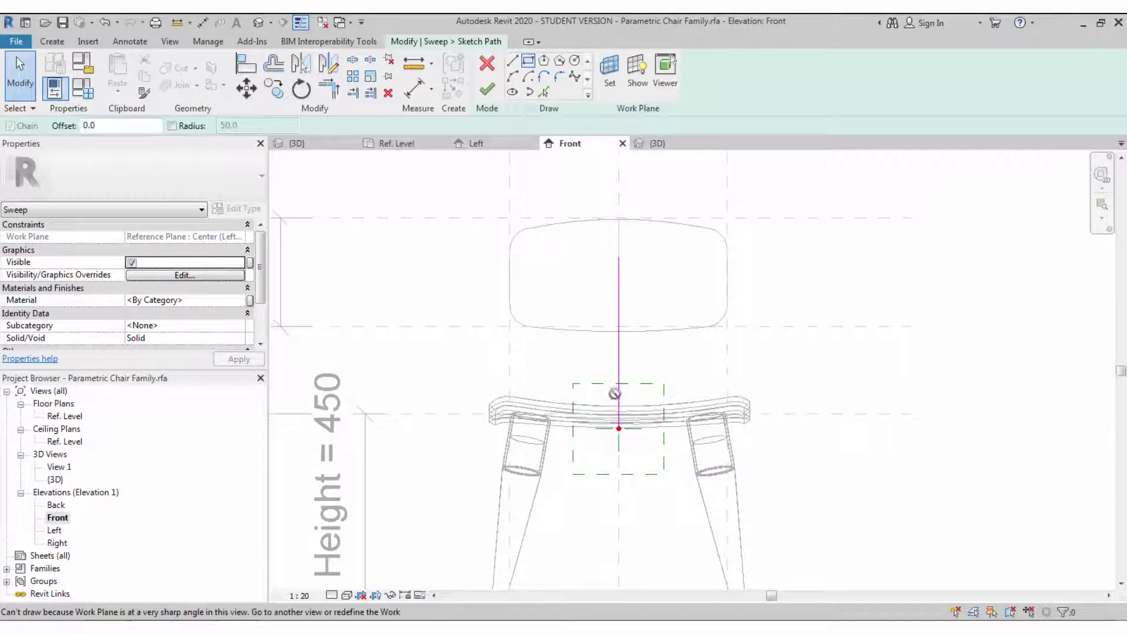
pyautogui.click(487, 64)
pyautogui.click(586, 329)
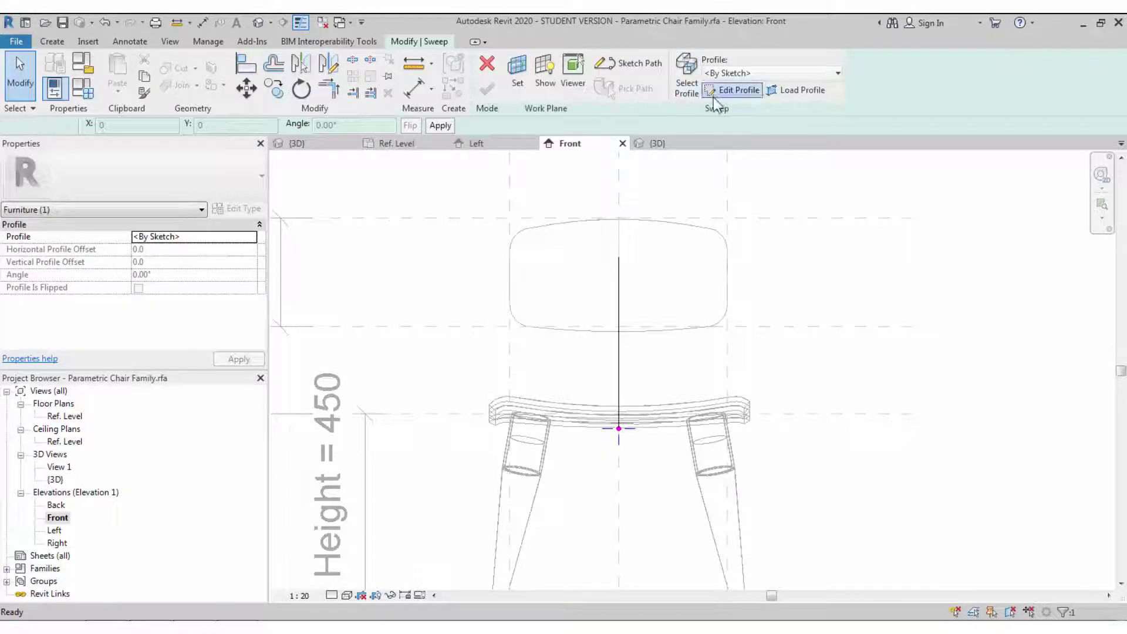
# Step: Sketch the sweep profile as a small rectangle just below the seat, between the path and one front leg
pyautogui.click(714, 94)
pyautogui.scroll(1, 580, 436)
pyautogui.scroll(2, 566, 429)
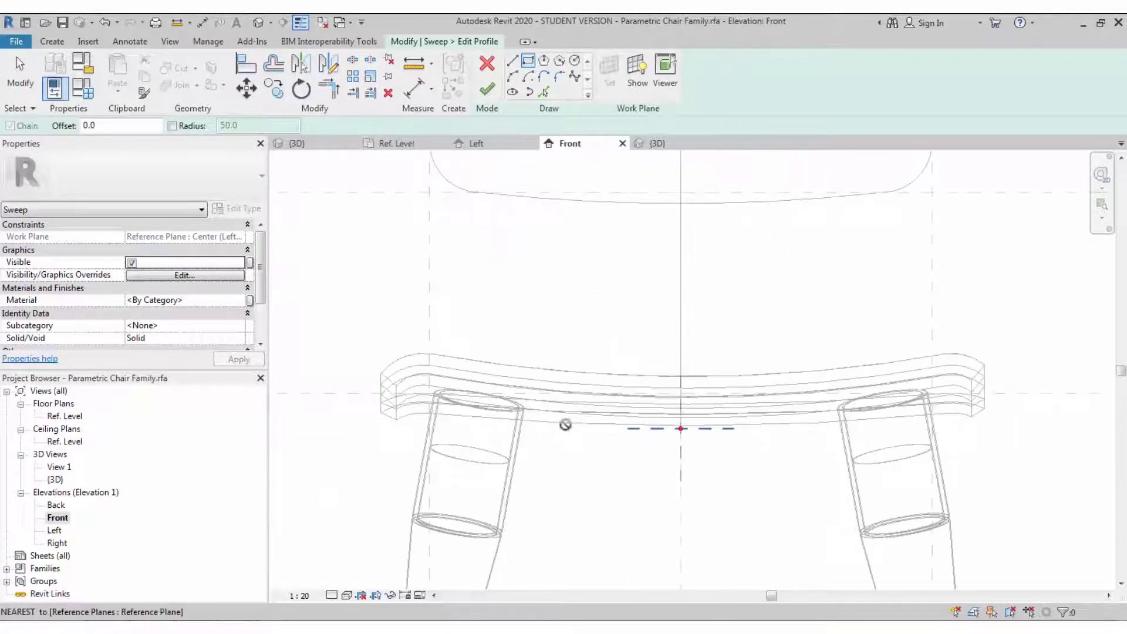
pyautogui.click(566, 430)
pyautogui.click(586, 445)
pyautogui.press('Escape')
pyautogui.press('Escape')
# Step: Mirror the small profile rectangle about the chair's vertical centre reference plane
pyautogui.click(583, 440)
pyautogui.press('Up')
pyautogui.press('Escape')
pyautogui.press('Tab')
pyautogui.click(583, 440)
pyautogui.click(301, 64)
pyautogui.click(684, 487)
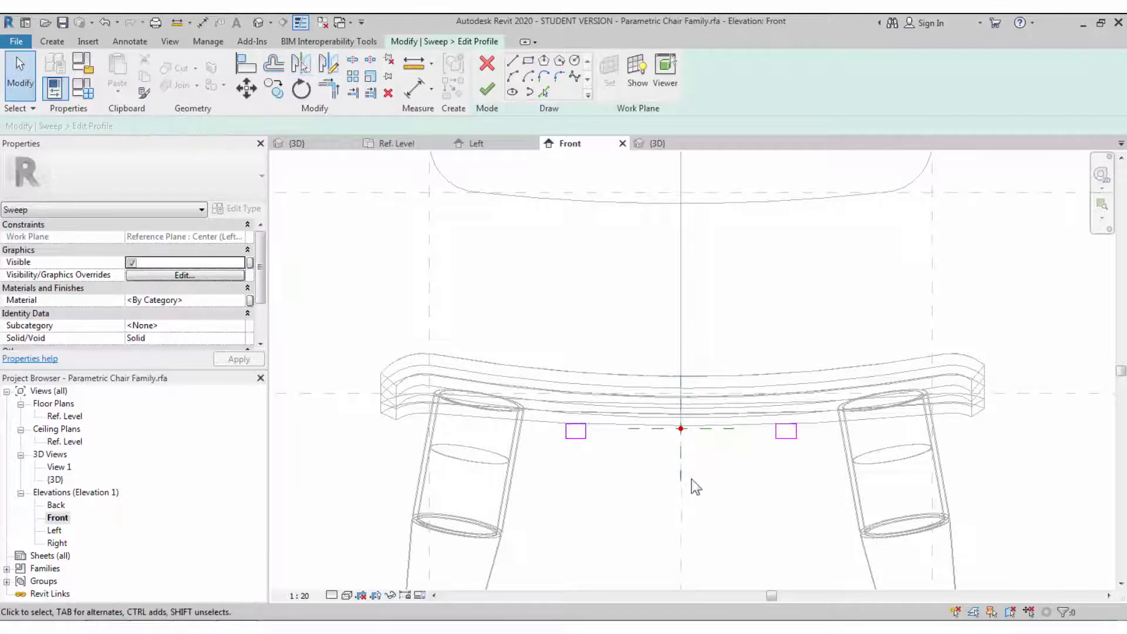
# Step: Finish the profile, complete the sweep as two backrest support bars, and view them from the left side in 3D
pyautogui.scroll(-4, 646, 452)
pyautogui.click(487, 89)
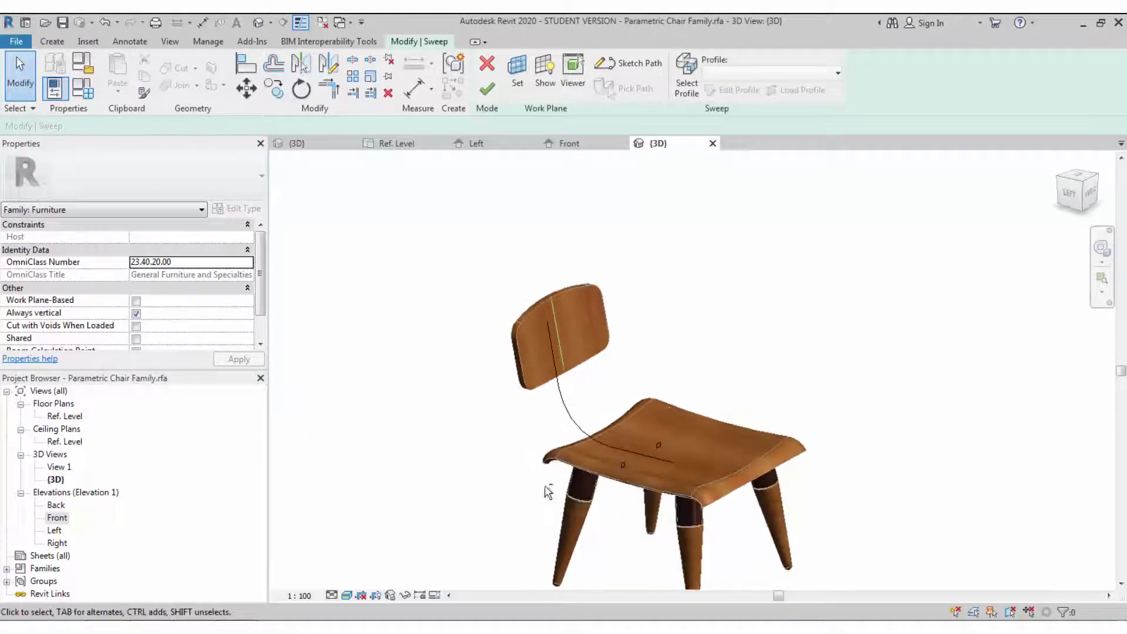
pyautogui.scroll(3, 547, 505)
pyautogui.click(486, 88)
pyautogui.keyDown('shift'); pyautogui.moveTo(449, 382); pyautogui.dragTo(468, 279, button='middle'); pyautogui.keyUp('shift')
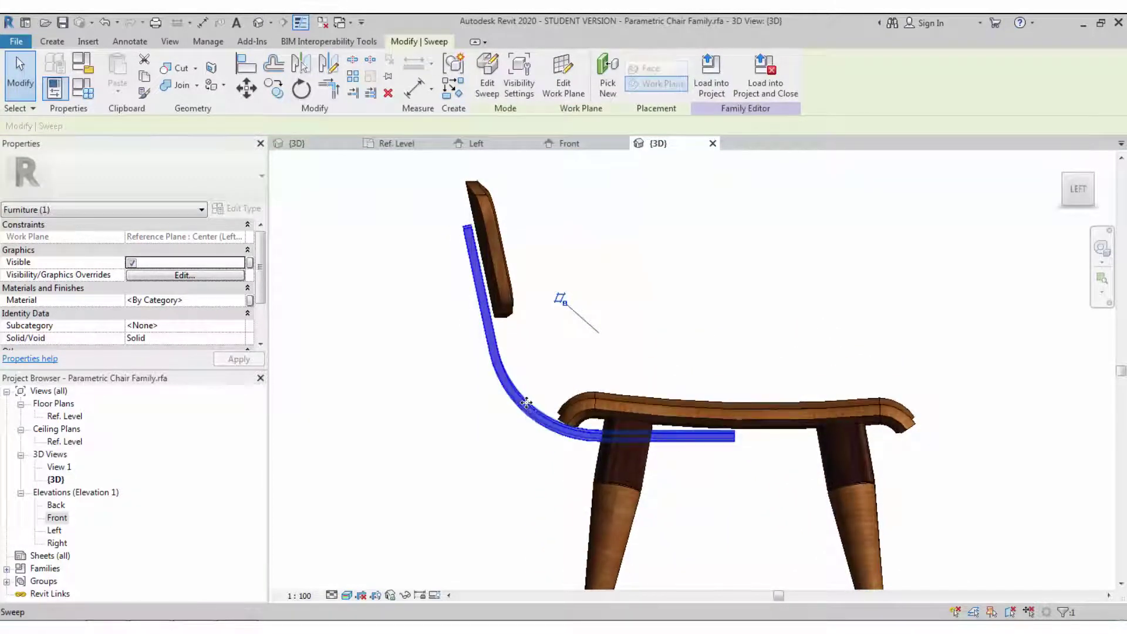
# Step: Edit the support bars' sweep profile, moving both rectangles up towards the seat's underside, and complete the sweep again
pyautogui.click(495, 81)
pyautogui.doubleClick(667, 444)
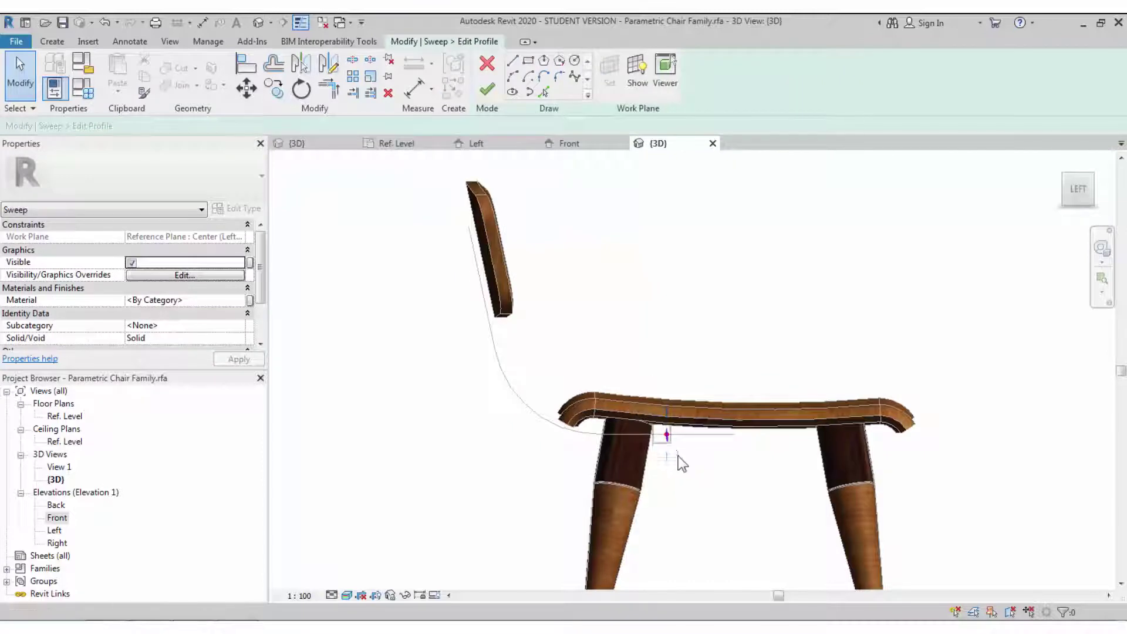
pyautogui.scroll(5, 679, 452)
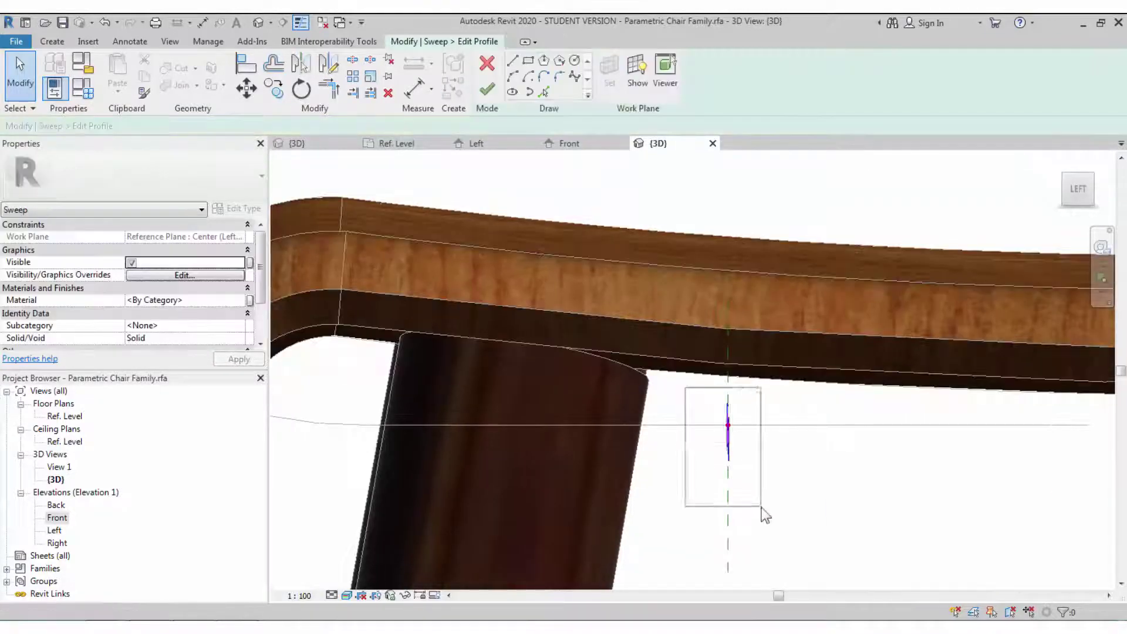
pyautogui.moveTo(761, 506); pyautogui.dragTo(761, 507)
pyautogui.click(1075, 193)
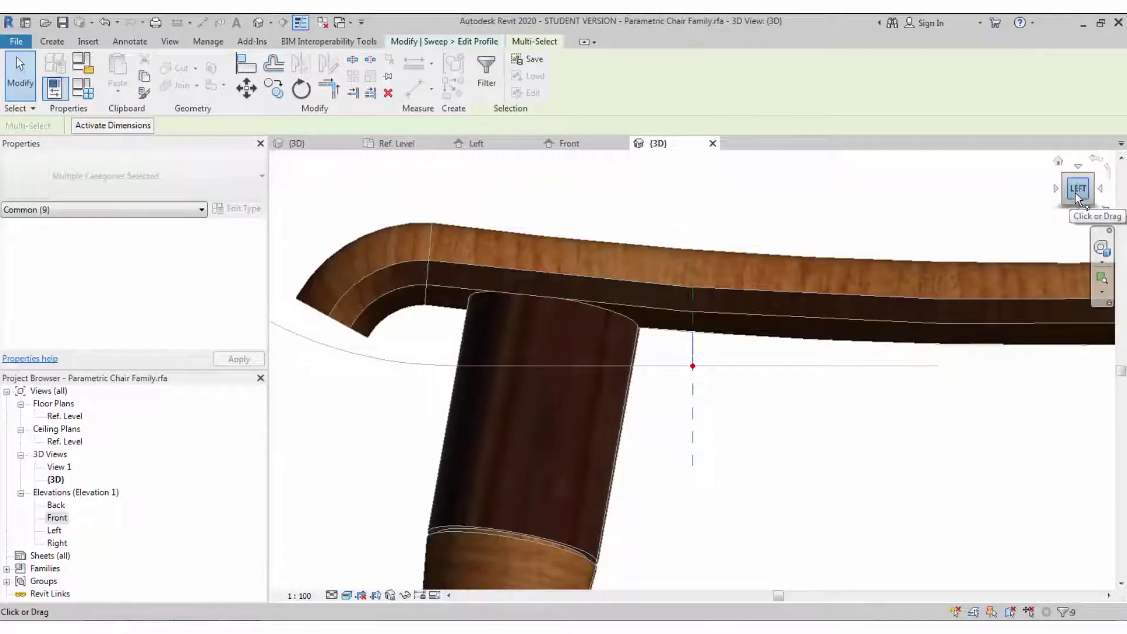
pyautogui.click(799, 237)
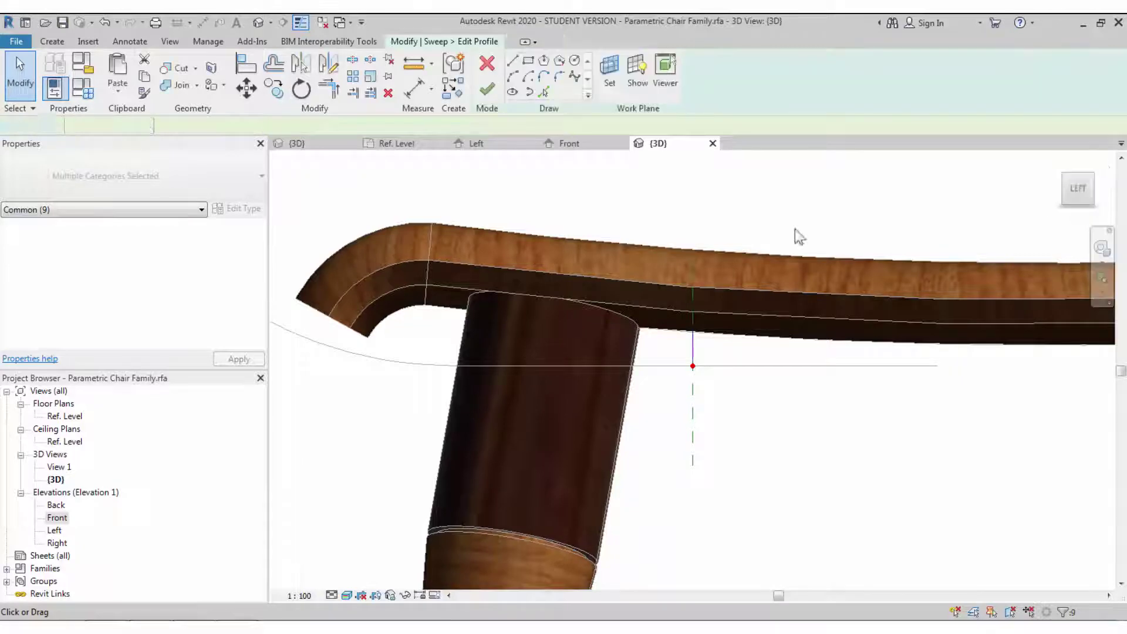
pyautogui.click(486, 90)
pyautogui.scroll(-4, 689, 437)
pyautogui.click(488, 92)
# Step: Associate the support bars' material with a new family type parameter named Chair Steel
pyautogui.scroll(-3, 681, 492)
pyautogui.keyDown('shift'); pyautogui.moveTo(682, 387); pyautogui.dragTo(783, 464, button='middle'); pyautogui.keyUp('shift')
pyautogui.scroll(3, 601, 352)
pyautogui.moveTo(719, 346)
pyautogui.keyDown('shift'); pyautogui.mouseDown(button='middle')
pyautogui.moveTo(660, 365)
pyautogui.moveTo(739, 344)
pyautogui.mouseUp(button='middle'); pyautogui.keyUp('shift')
pyautogui.scroll(-5, 440, 309)
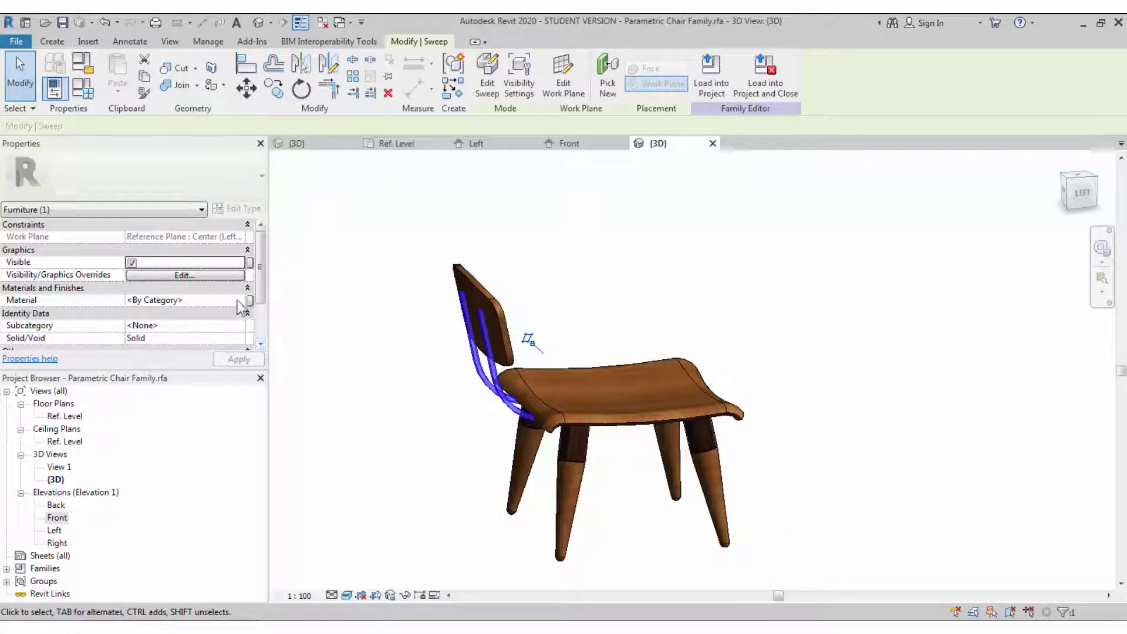
pyautogui.click(250, 300)
pyautogui.click(529, 392)
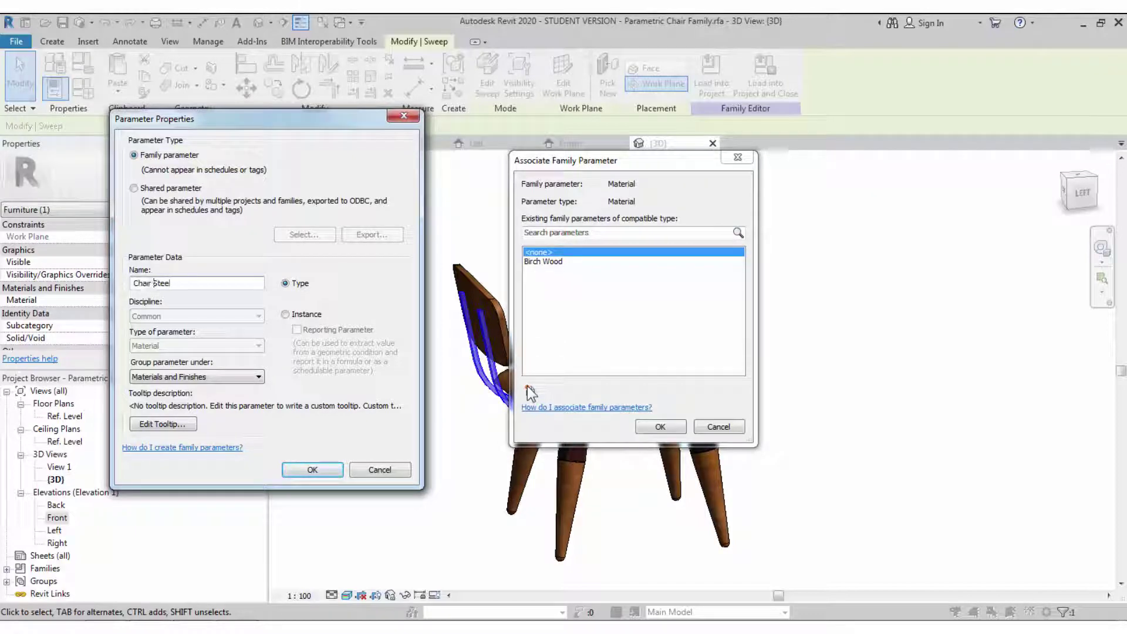
pyautogui.press('Return')
pyautogui.click(529, 392)
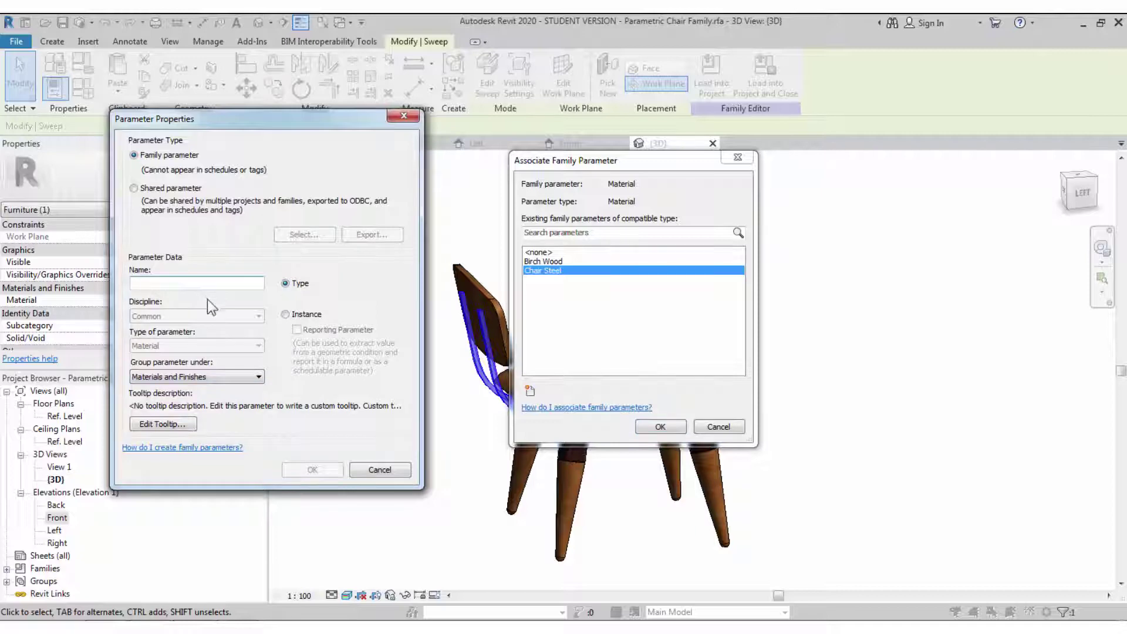
pyautogui.press('Escape')
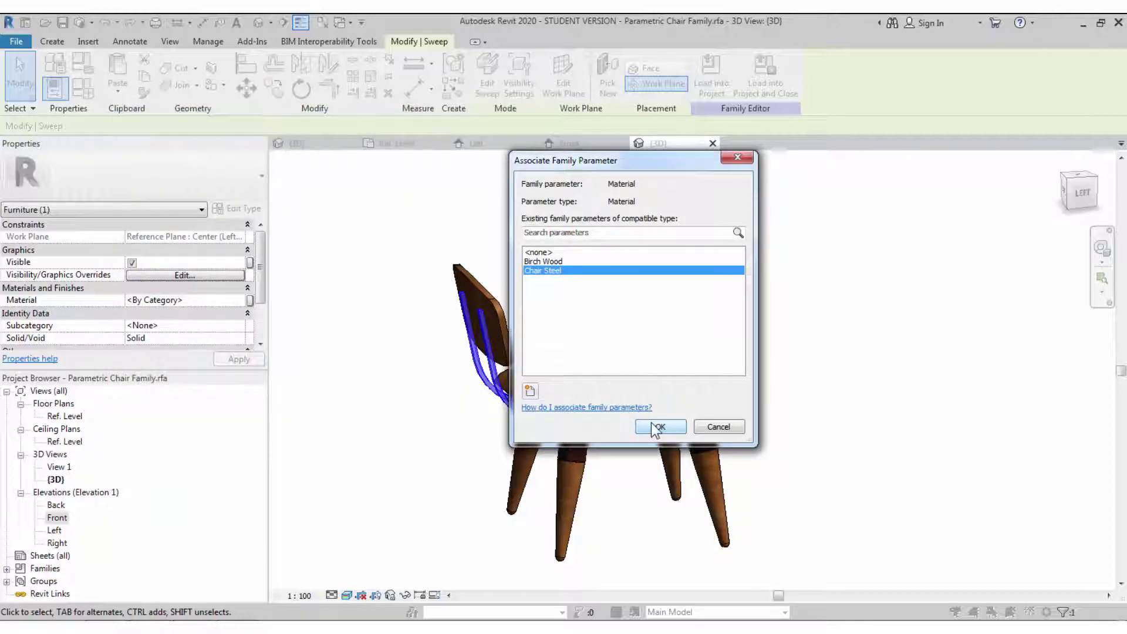
pyautogui.click(656, 426)
# Step: Open the material choice for the Chair Steel parameter and create a new material named Steel
pyautogui.click(83, 89)
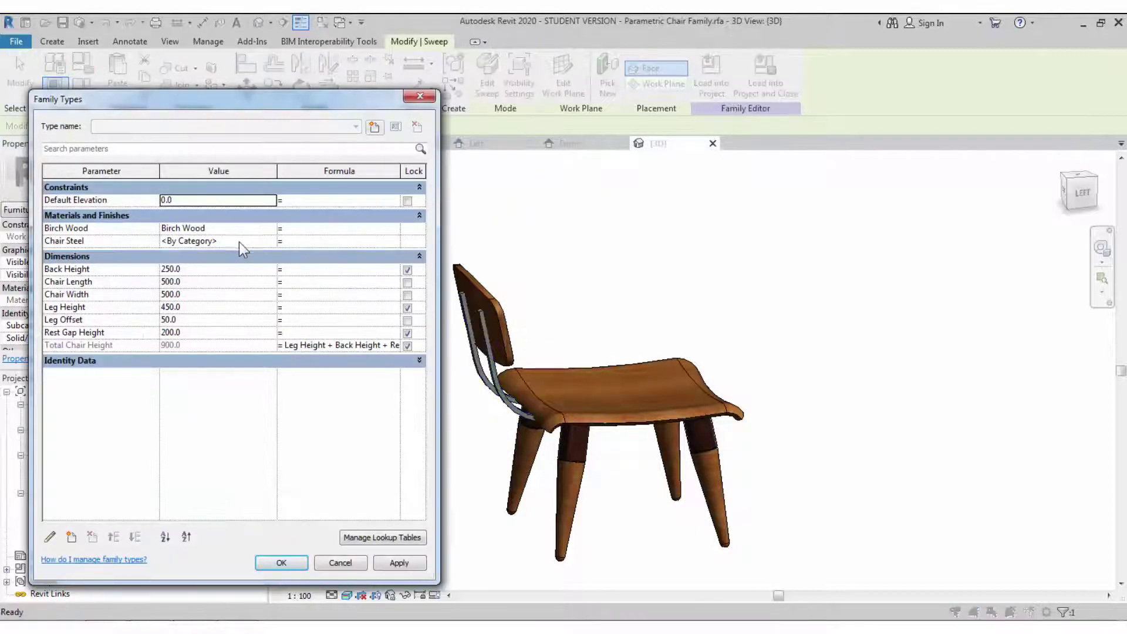
pyautogui.click(271, 241)
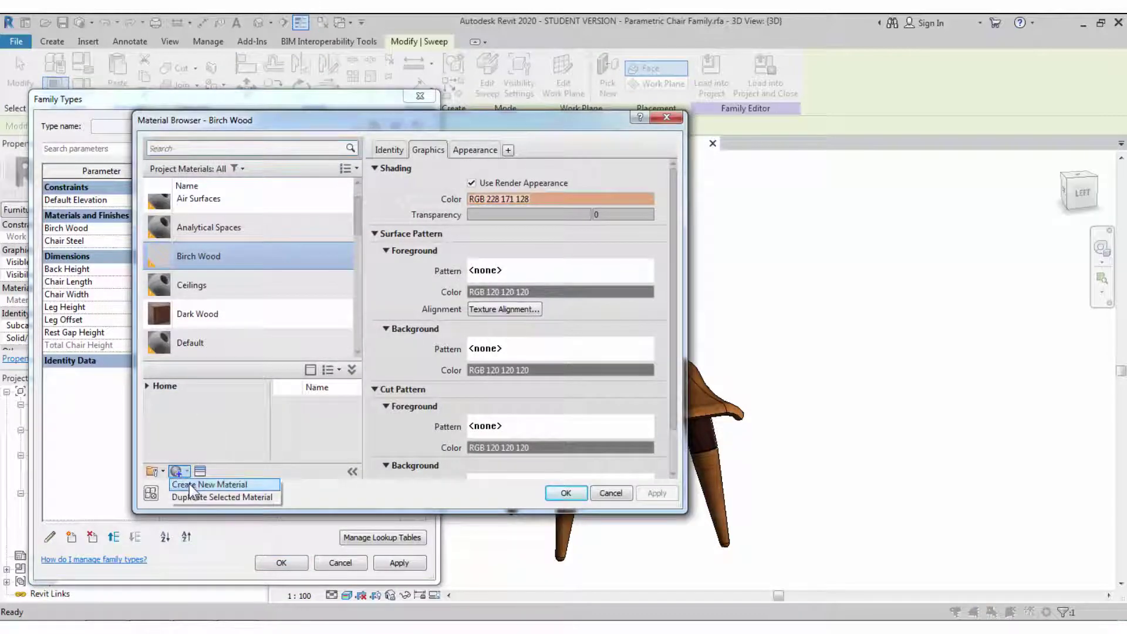
pyautogui.click(189, 484)
pyautogui.write('Steel')
pyautogui.press('Return')
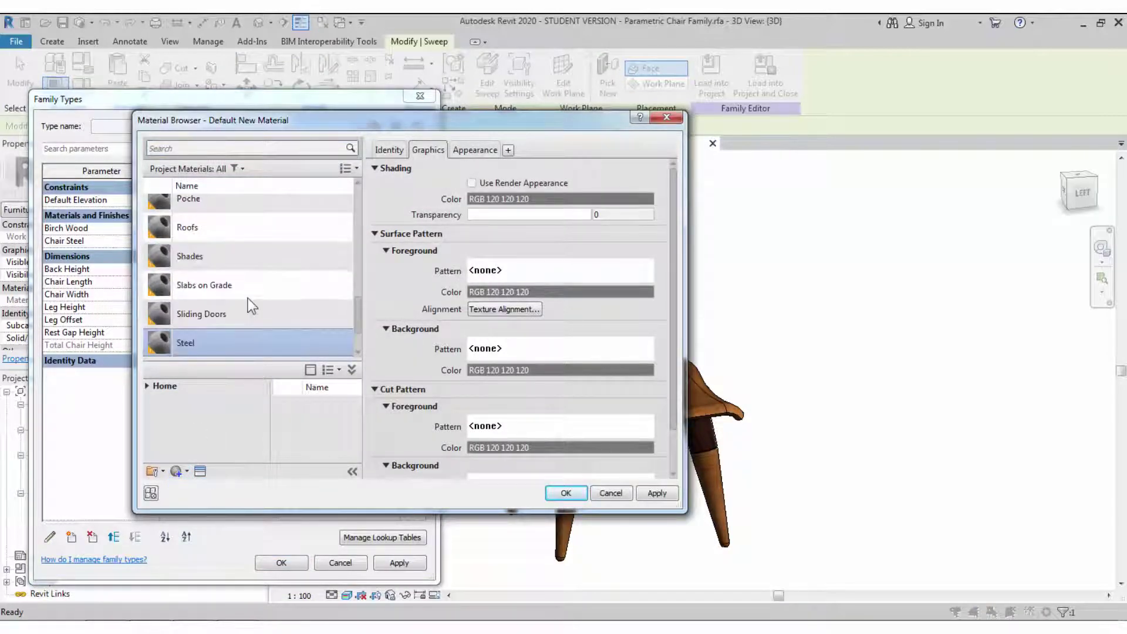
# Step: Set the Steel material's appearance colour to light grey, RGB 224 224 224
pyautogui.click(468, 154)
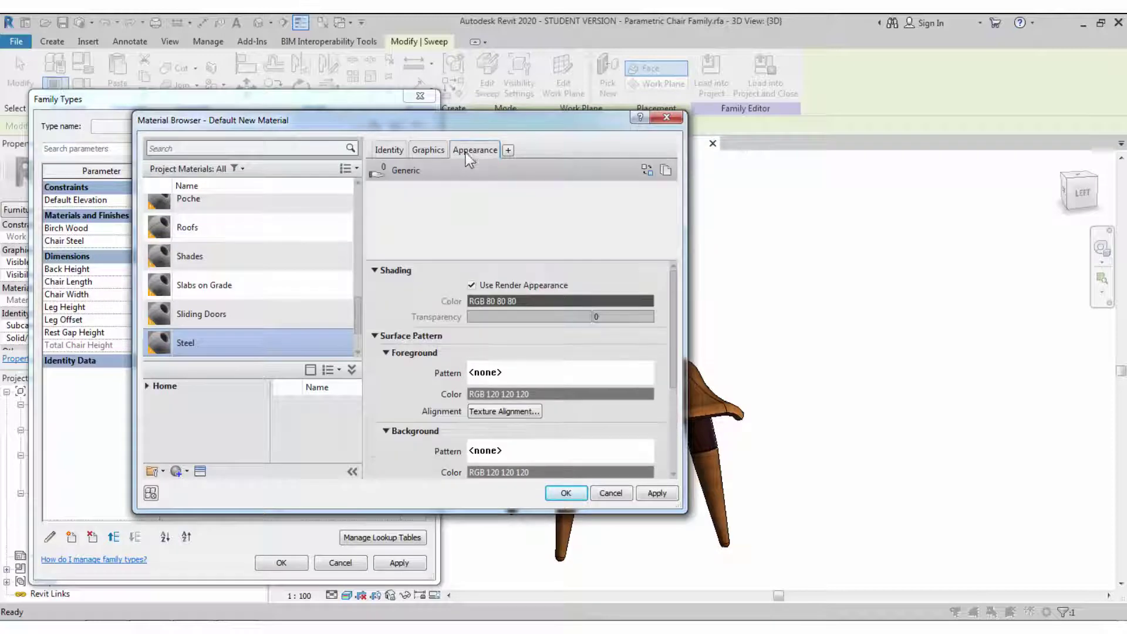
pyautogui.click(516, 299)
pyautogui.moveTo(566, 252); pyautogui.dragTo(566, 224)
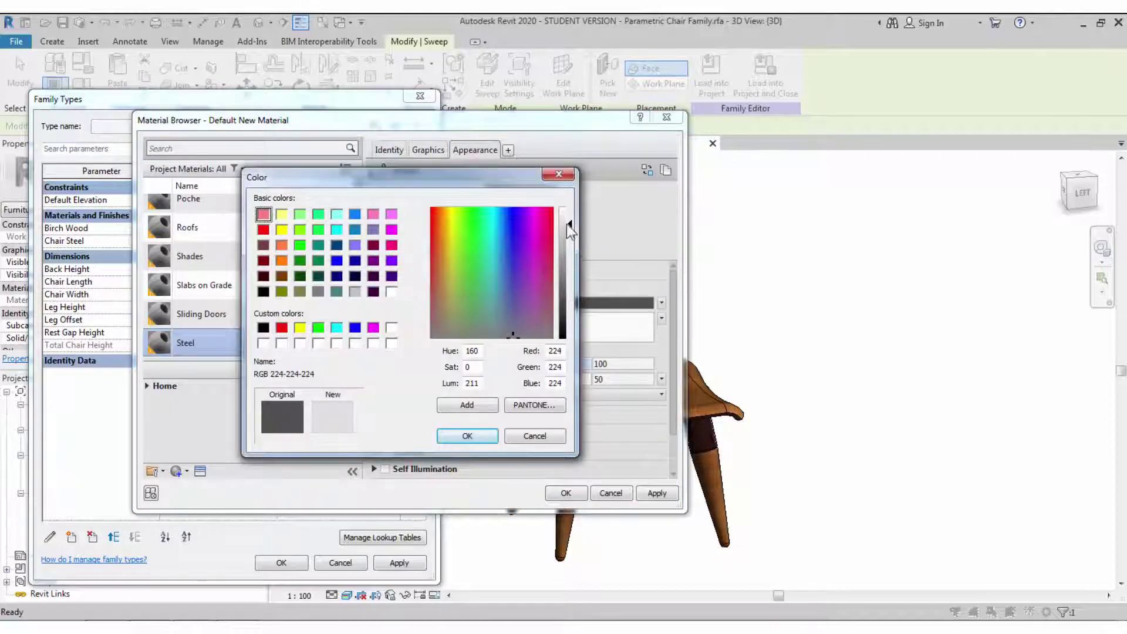
pyautogui.click(467, 437)
# Step: Enable the Steel material's reflectivity with Direct 7 and Oblique 8, and assign the material to the Chair Steel parameter
pyautogui.click(385, 414)
pyautogui.moveTo(512, 428); pyautogui.dragTo(456, 428)
pyautogui.moveTo(516, 445); pyautogui.dragTo(470, 451)
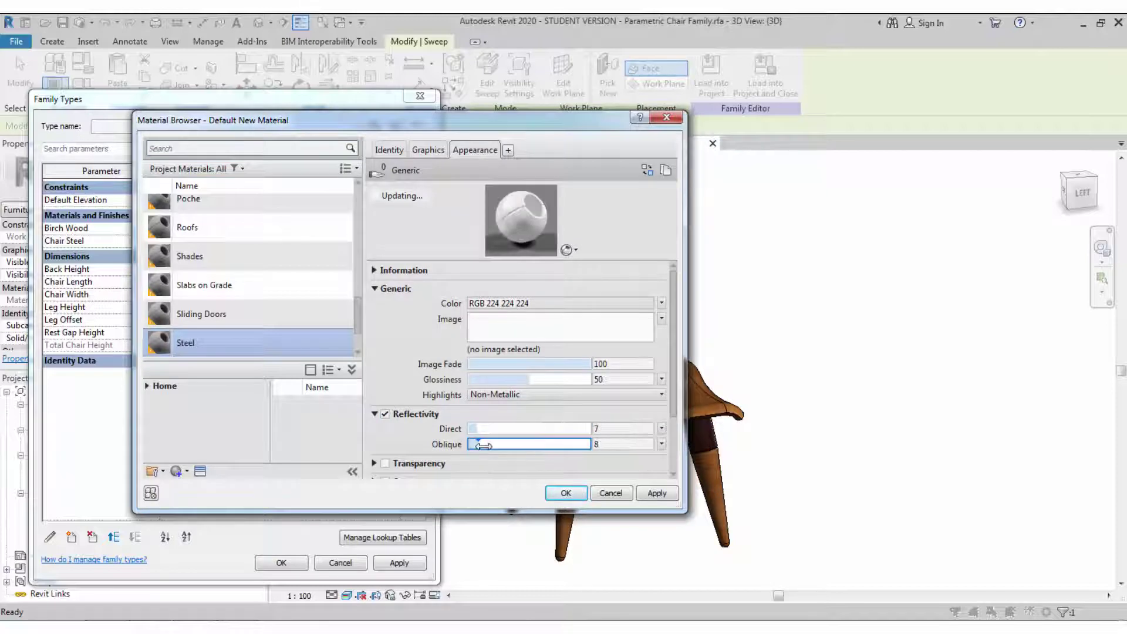
pyautogui.click(563, 493)
pyautogui.click(293, 564)
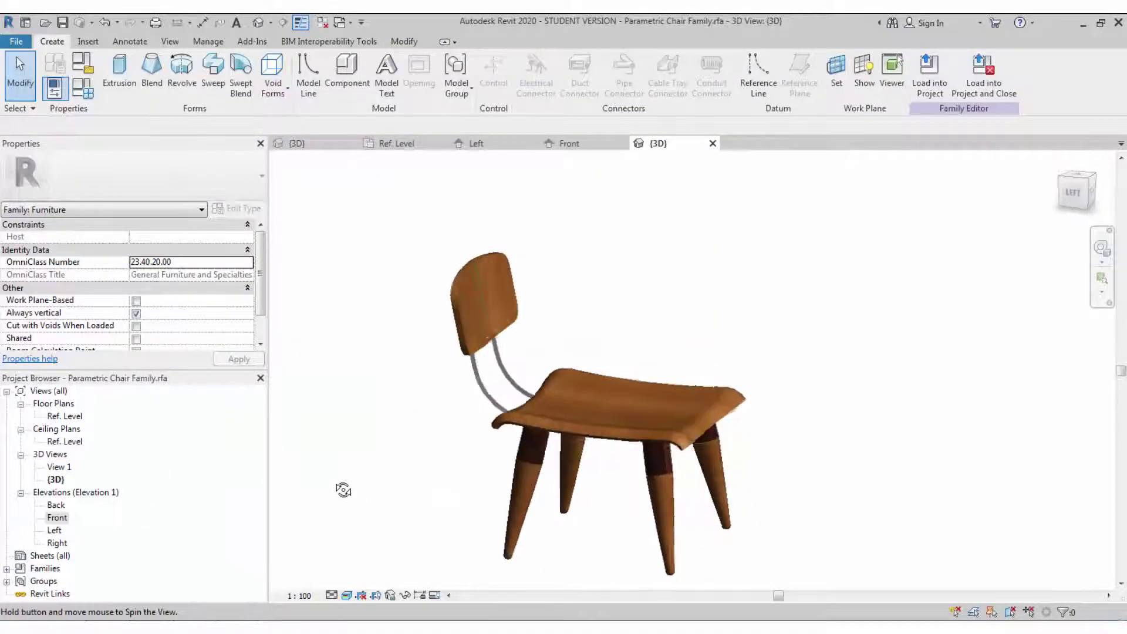
# Step: Set the Chair Width and Chair Length family parameters to 450 and apply them
pyautogui.moveTo(356, 385)
pyautogui.keyDown('shift'); pyautogui.mouseDown(button='middle')
pyautogui.moveTo(427, 450)
pyautogui.moveTo(374, 392)
pyautogui.mouseUp(button='middle'); pyautogui.keyUp('shift')
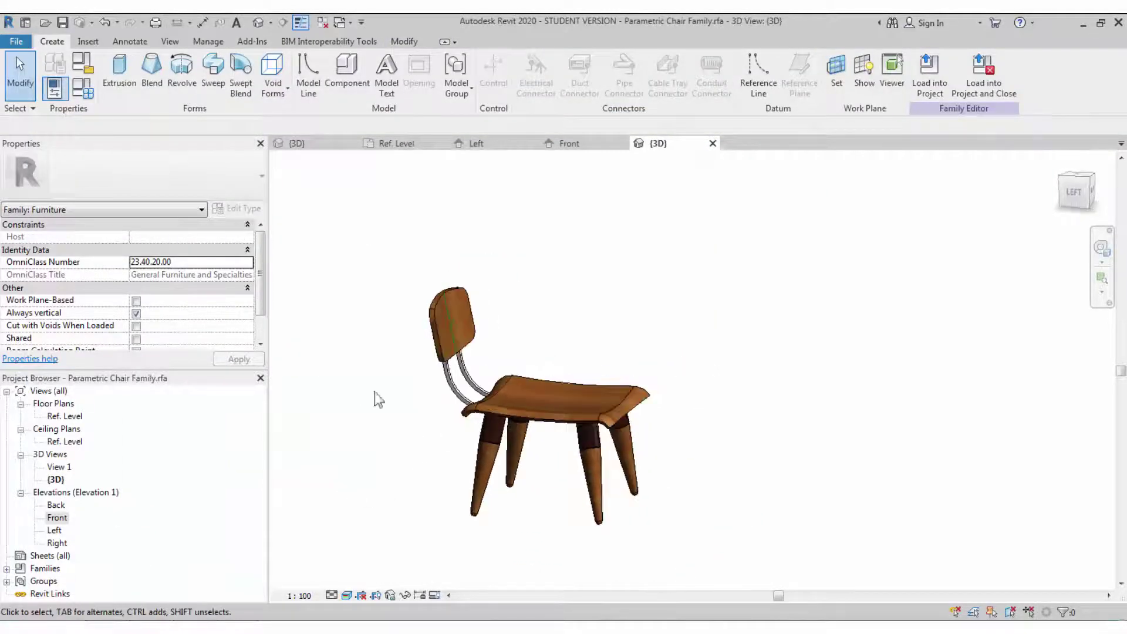
pyautogui.click(83, 89)
pyautogui.write('450')
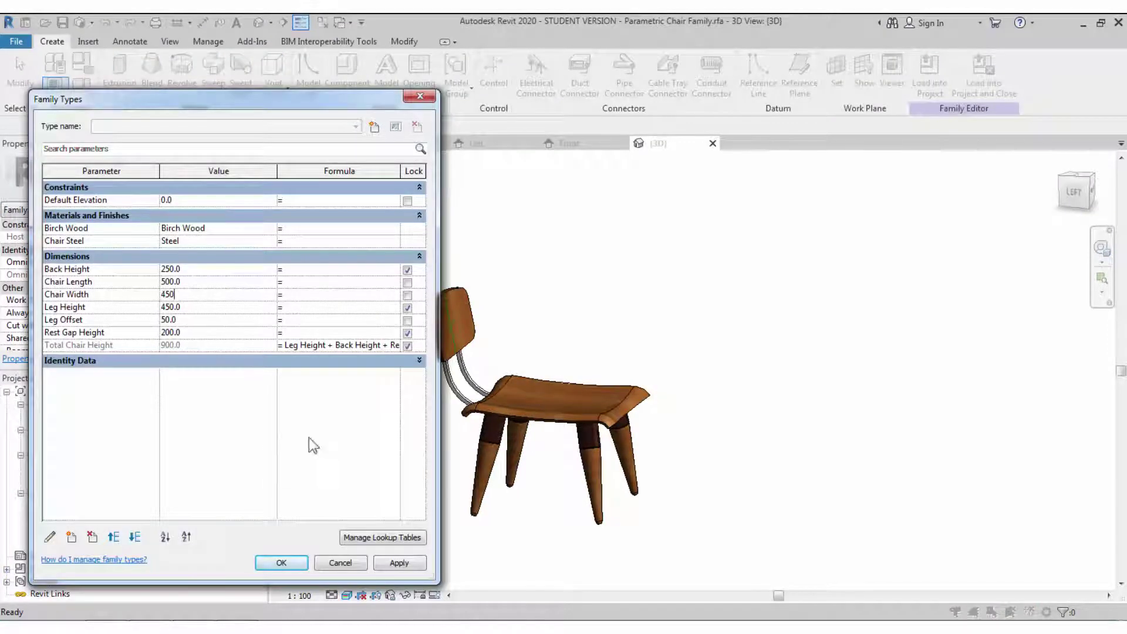
pyautogui.click(380, 559)
pyautogui.click(223, 282)
pyautogui.write('450')
pyautogui.click(399, 564)
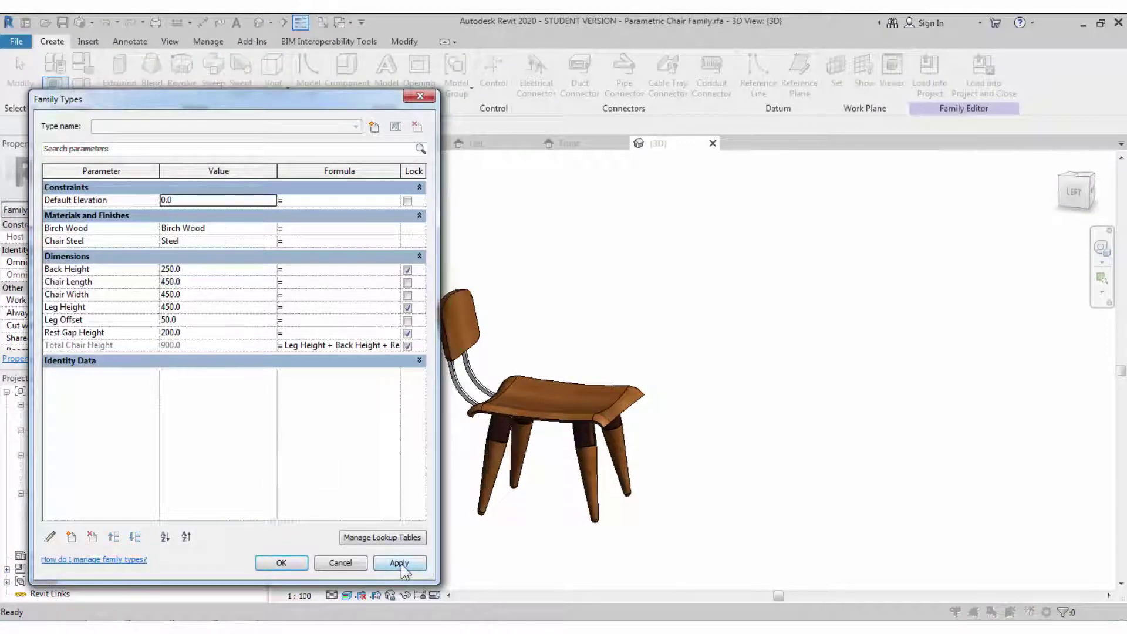
# Step: Set the Rest Gap Height to 250, accept the family types, and view the chair from its front corner
pyautogui.click(204, 310)
pyautogui.click(201, 333)
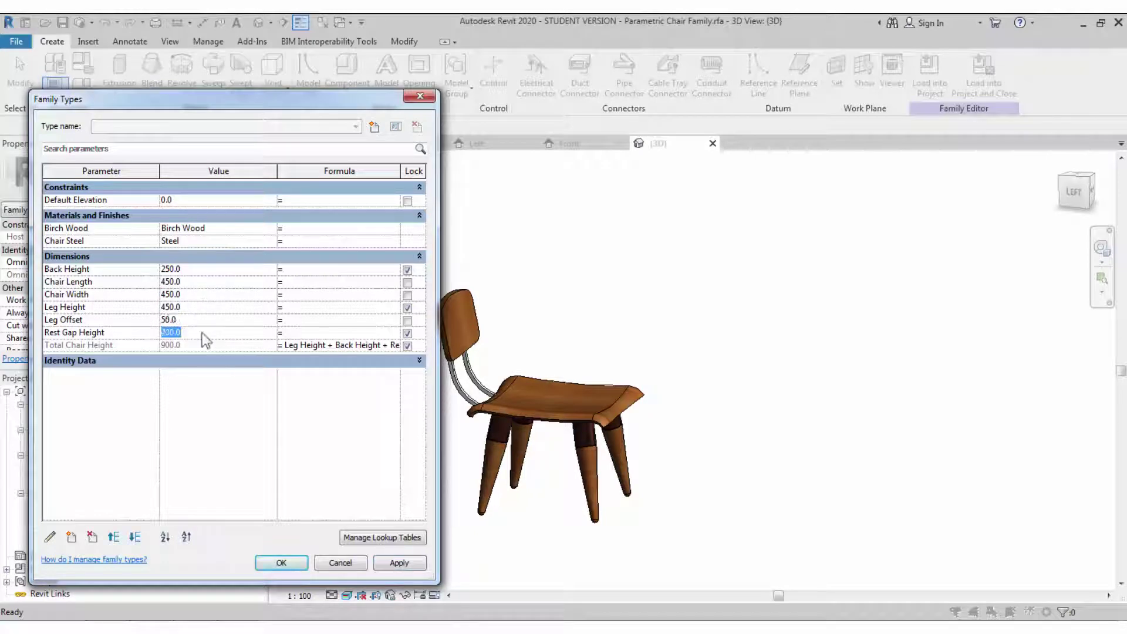
pyautogui.click(402, 564)
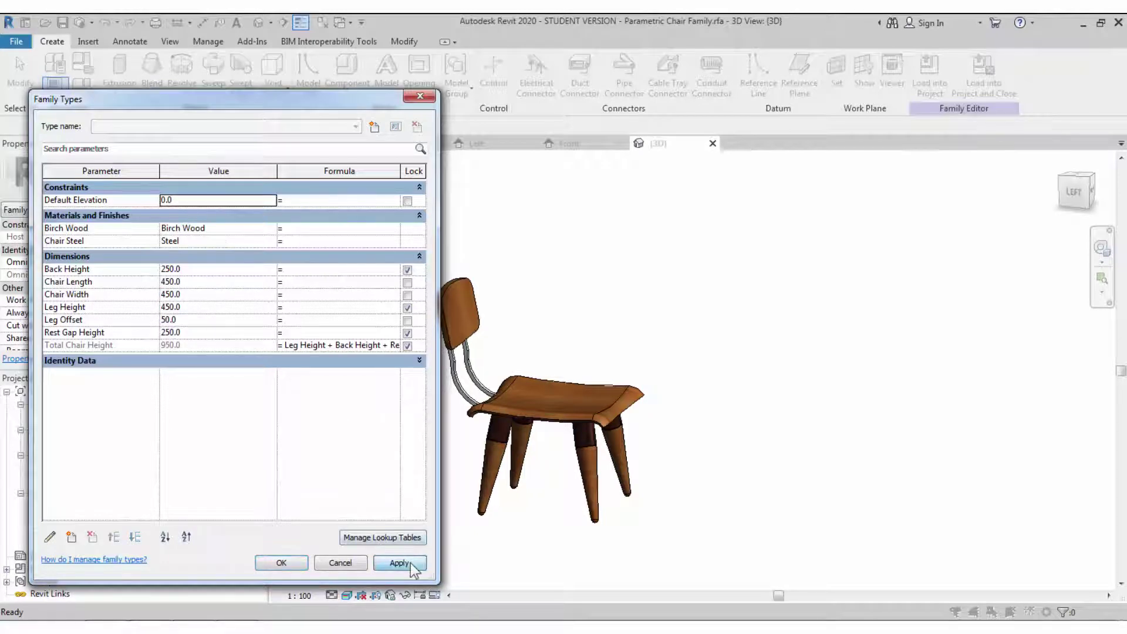
pyautogui.click(281, 563)
pyautogui.keyDown('shift'); pyautogui.moveTo(582, 525); pyautogui.dragTo(632, 498, button='middle'); pyautogui.keyUp('shift')
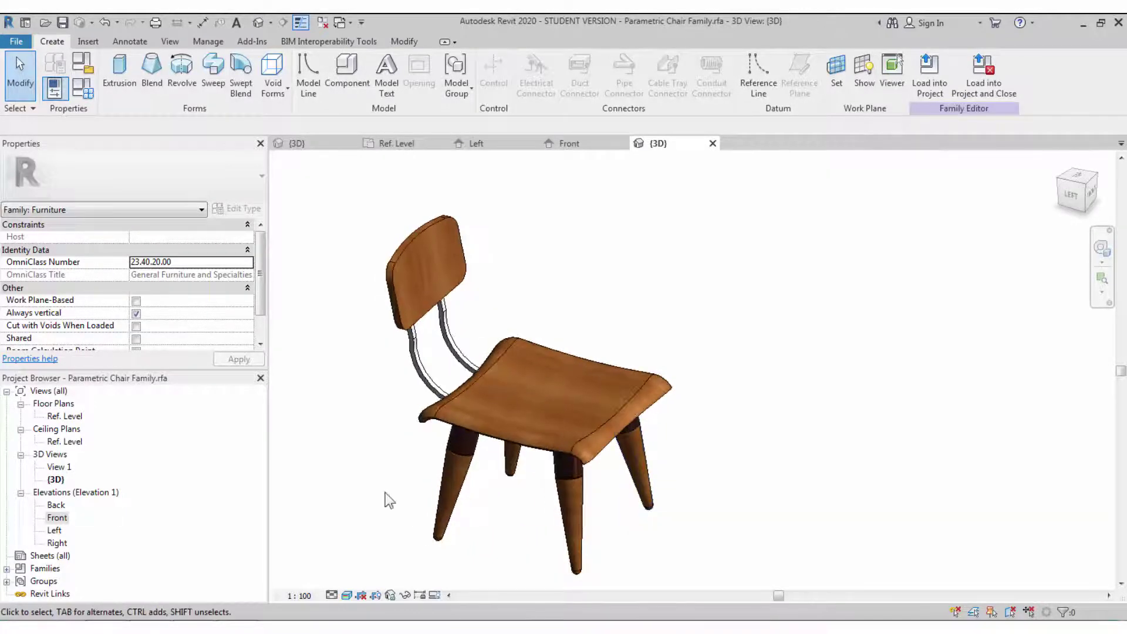
# Step: Open the Ref. Level floor plan and set its work plane to Level : Ref. Level
pyautogui.keyDown('shift'); pyautogui.moveTo(390, 495); pyautogui.dragTo(279, 474, button='middle'); pyautogui.keyUp('shift')
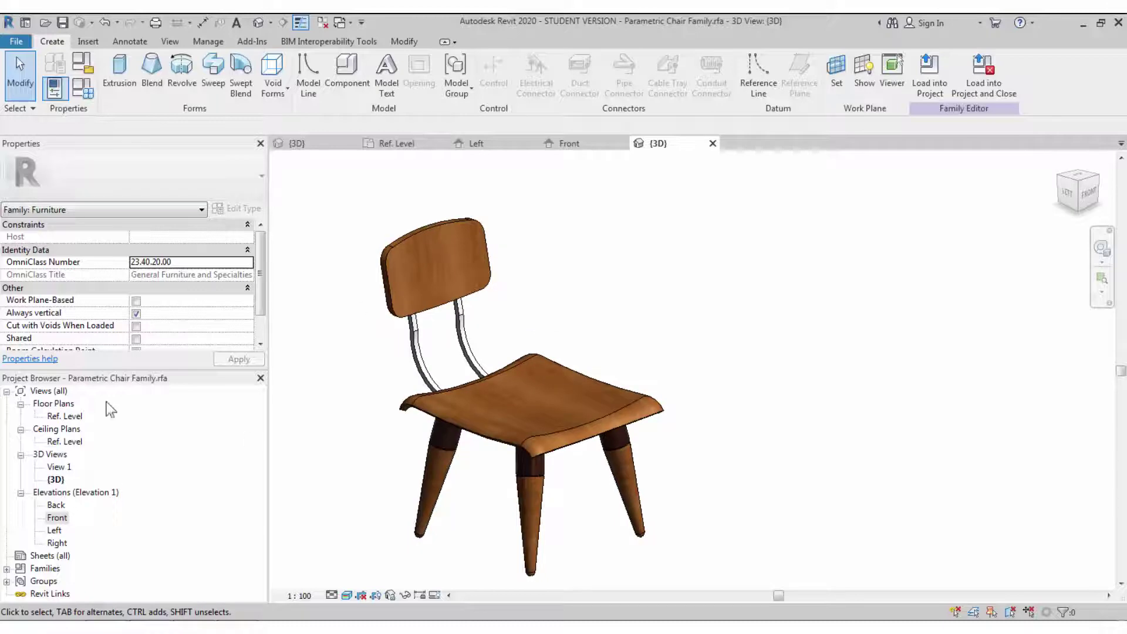
pyautogui.doubleClick(65, 416)
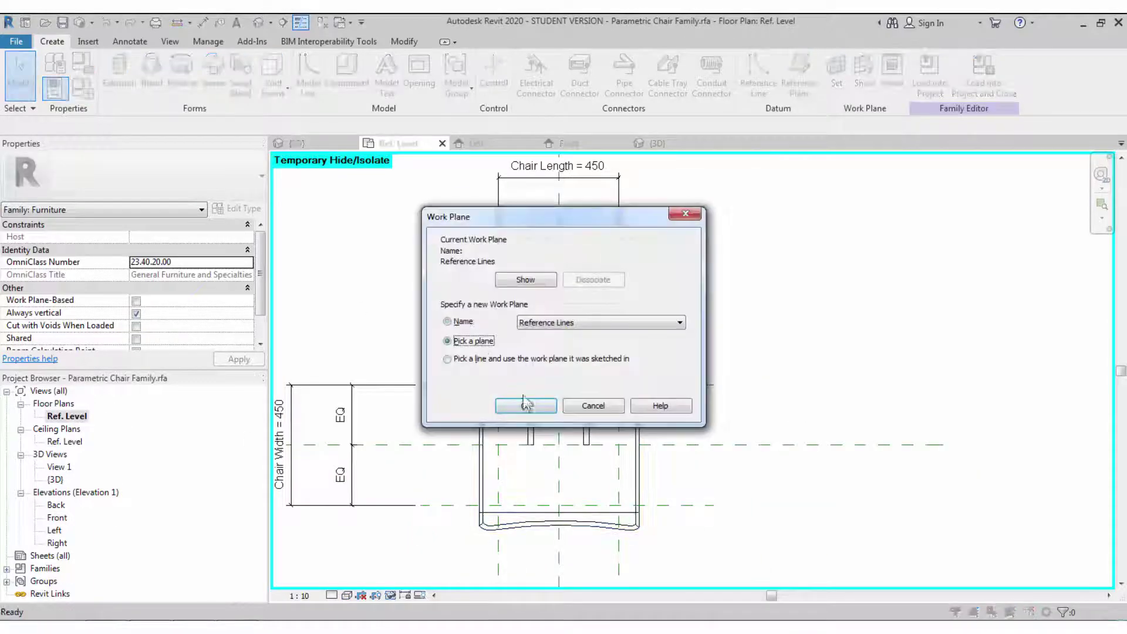
pyautogui.click(565, 323)
pyautogui.press('Escape')
pyautogui.press('Escape')
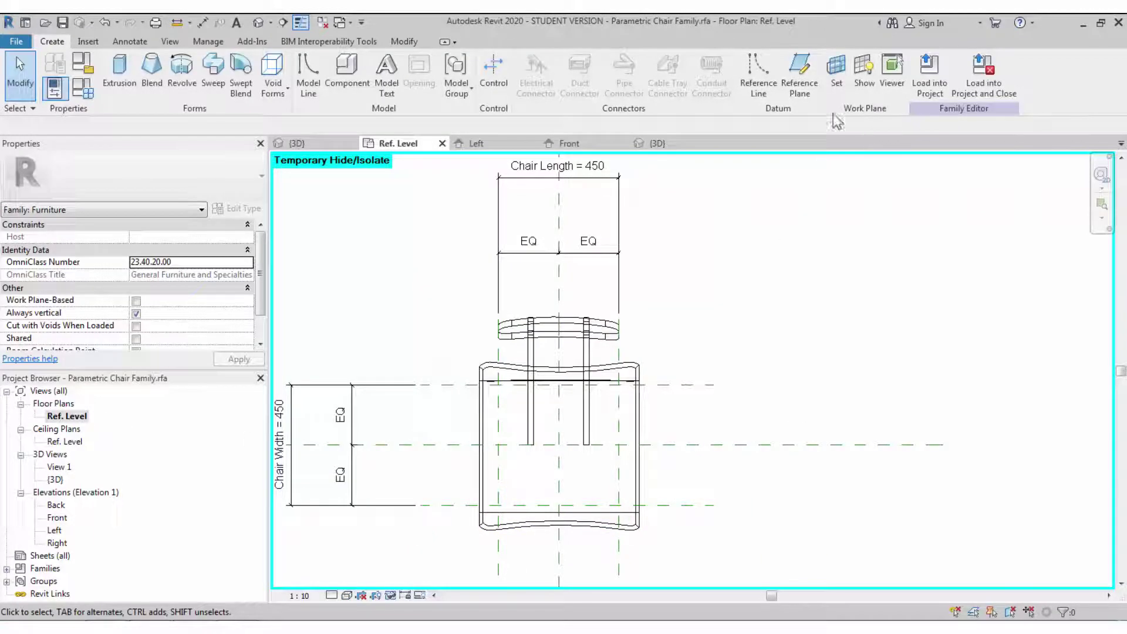
pyautogui.click(836, 71)
pyautogui.click(680, 323)
pyautogui.click(587, 333)
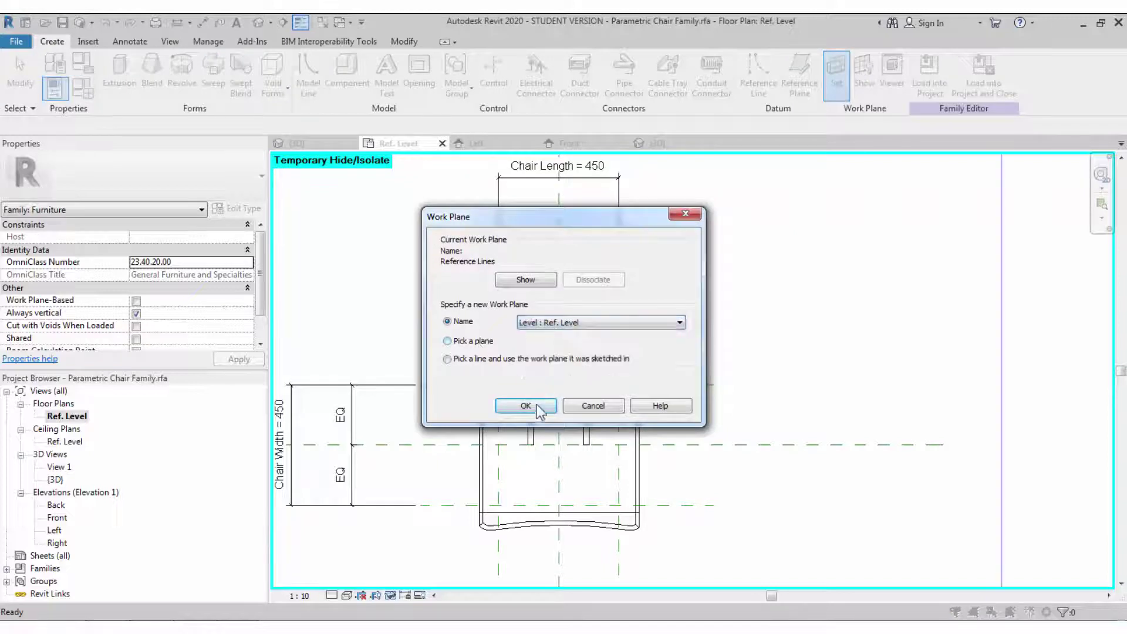
pyautogui.click(536, 404)
# Step: Start a void extrusion and sketch an outer rectangle that encloses the whole seat with a margin on every side
pyautogui.click(284, 97)
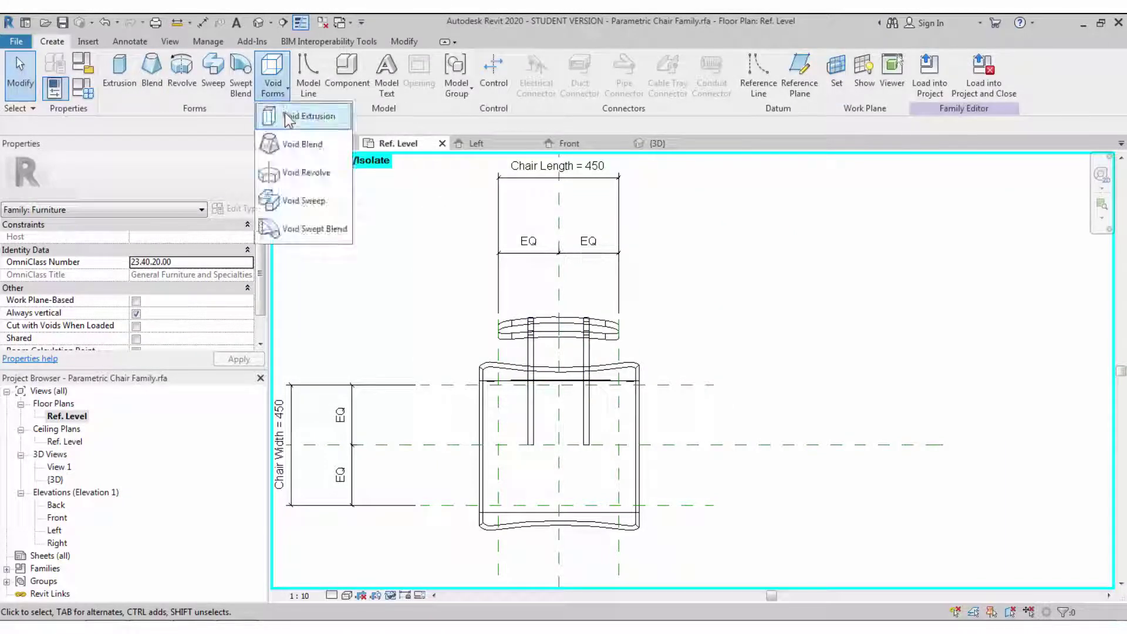
pyautogui.click(301, 115)
pyautogui.click(530, 62)
pyautogui.click(461, 354)
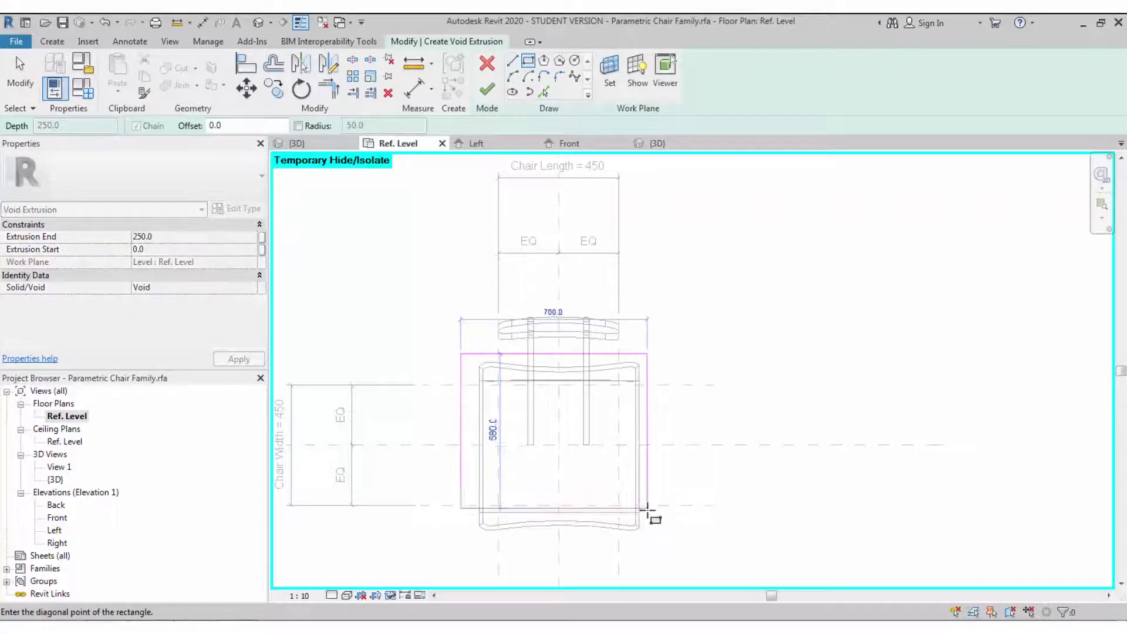
pyautogui.click(658, 539)
# Step: Sketch an inner 500 by 500 rectangle offset 25 outward from the reference planes that mark the chair's width and length
pyautogui.scroll(1, 636, 539)
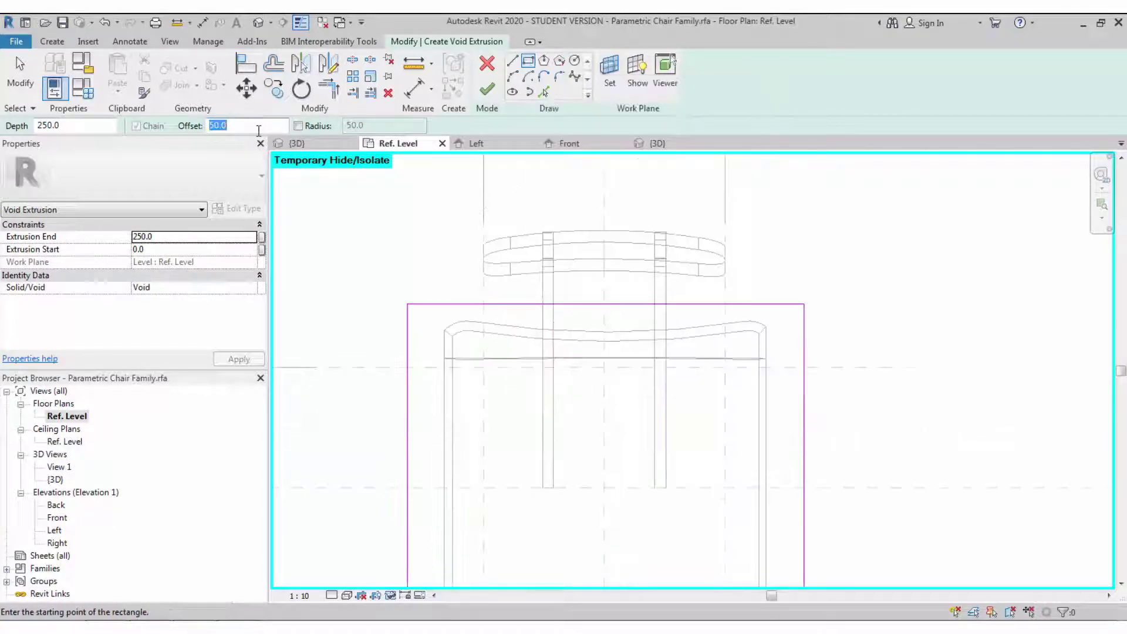
pyautogui.click(484, 368)
pyautogui.moveTo(610, 505); pyautogui.dragTo(591, 431, button='middle')
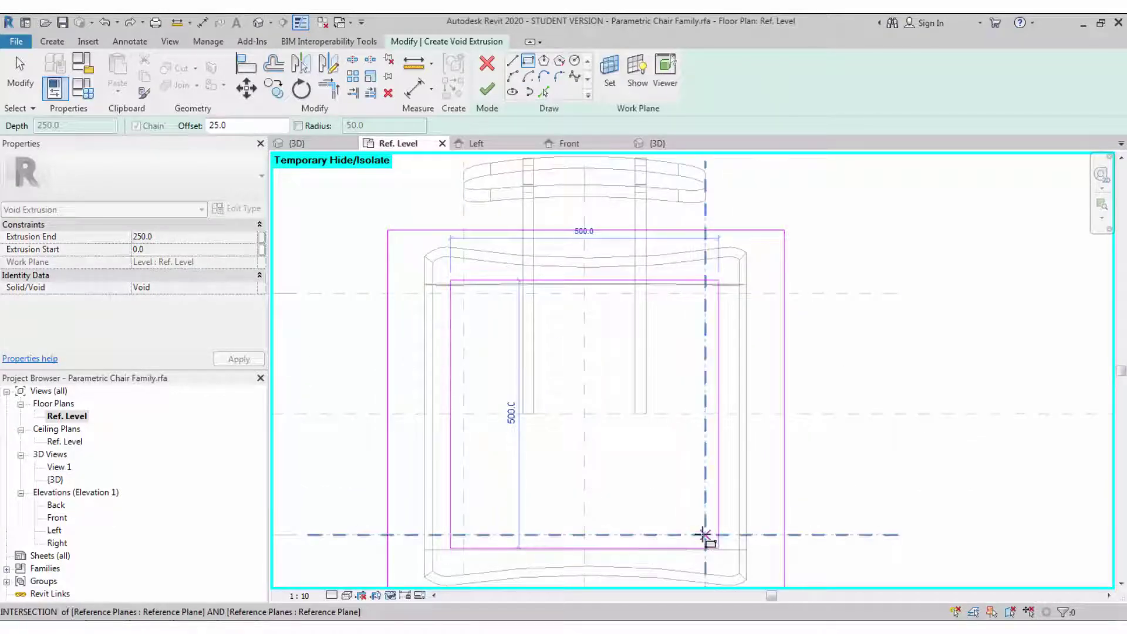
pyautogui.click(706, 535)
# Step: Fillet the four corners of the inner rectangle with a radius of 50
pyautogui.click(559, 77)
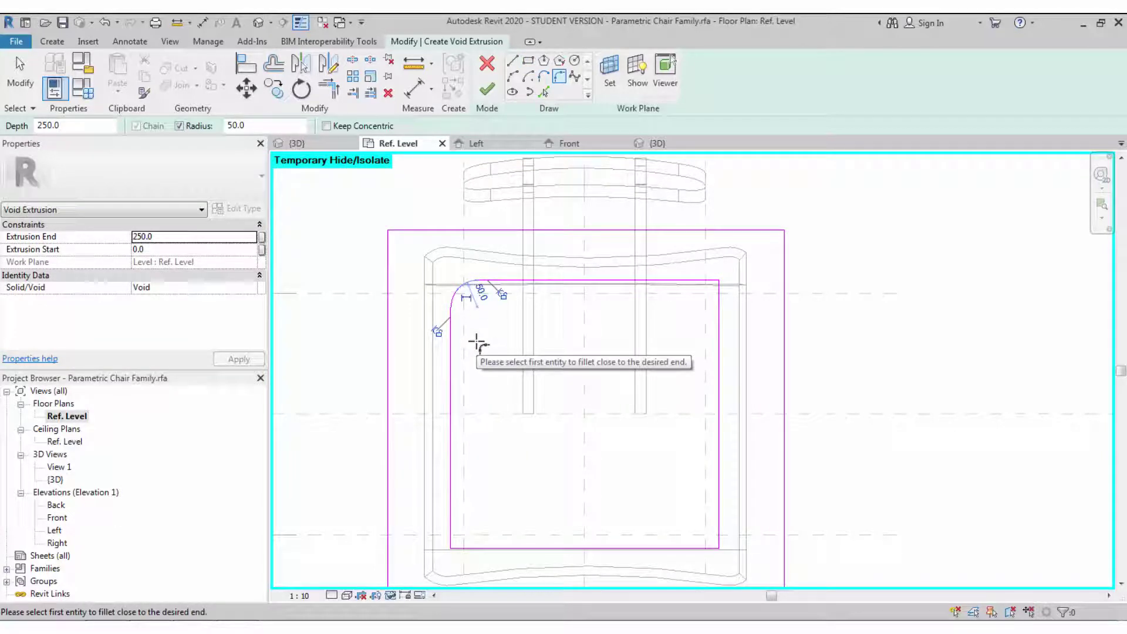
pyautogui.click(705, 280)
pyautogui.moveTo(727, 368); pyautogui.dragTo(734, 305, button='middle')
pyautogui.click(726, 438)
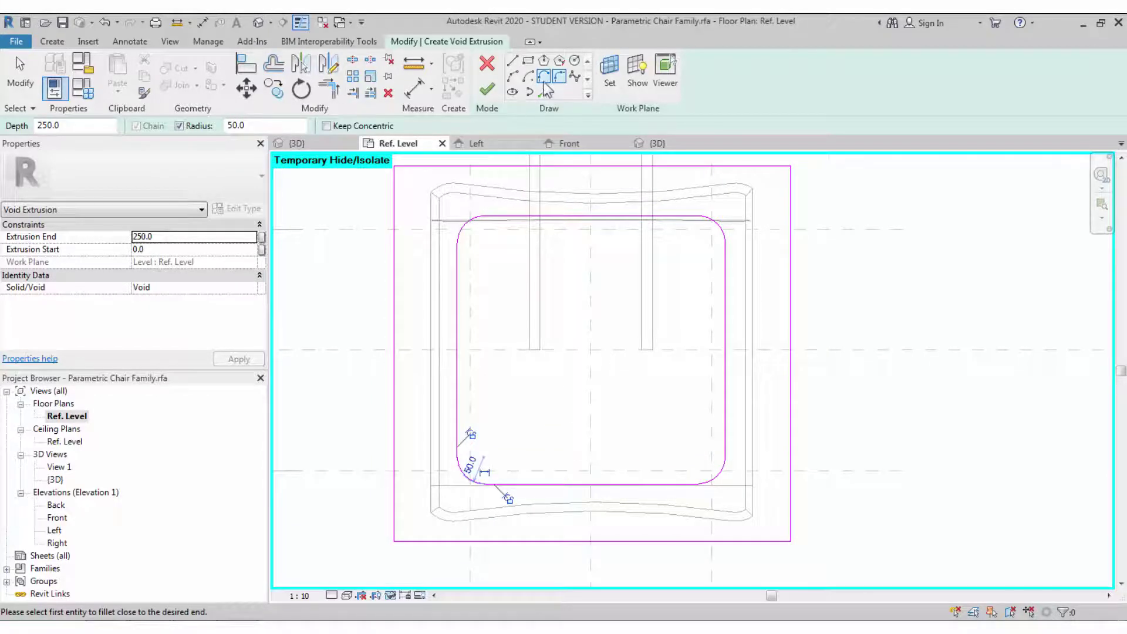
# Step: Draw slightly outward-bowed arcs along all four sides of the inner outline, connecting the ends of its corner fillets
pyautogui.click(512, 76)
pyautogui.click(498, 219)
pyautogui.click(704, 215)
pyautogui.click(621, 210)
pyautogui.click(458, 243)
pyautogui.click(457, 458)
pyautogui.click(452, 402)
pyautogui.click(484, 485)
pyautogui.click(699, 484)
pyautogui.click(619, 492)
pyautogui.click(725, 457)
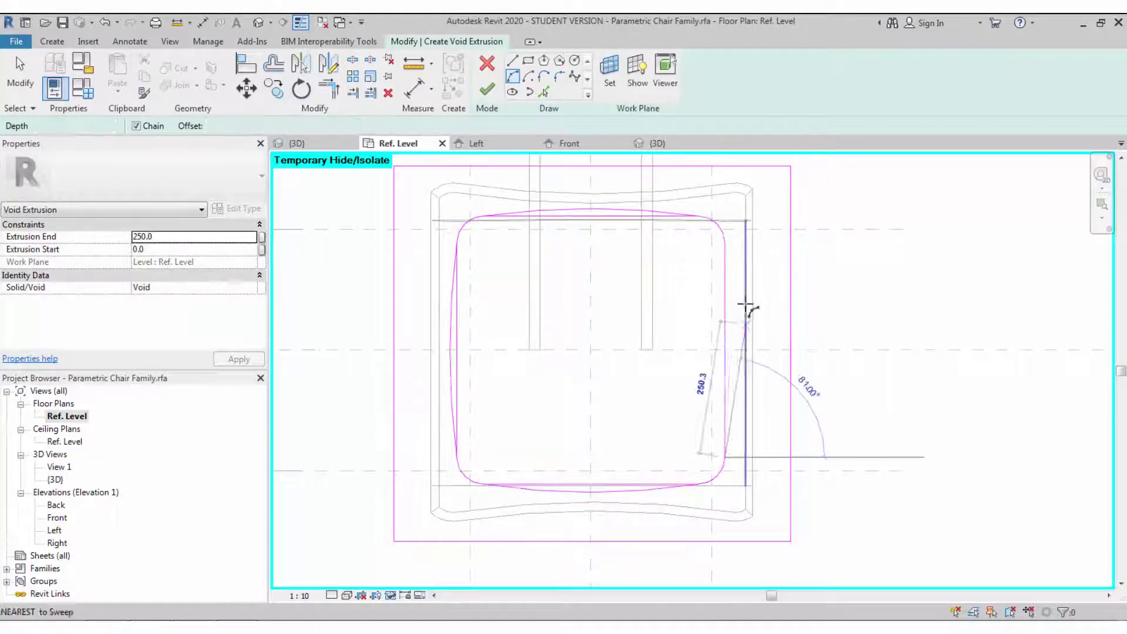
pyautogui.click(725, 243)
pyautogui.scroll(2, 733, 310)
pyautogui.click(734, 312)
pyautogui.scroll(-2, 732, 311)
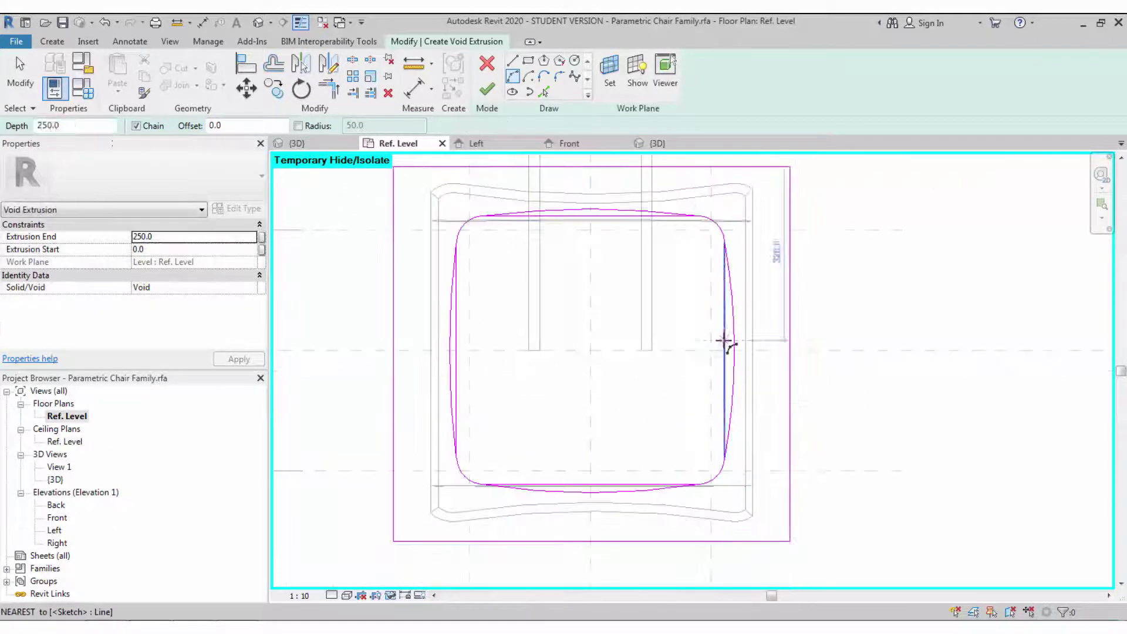
# Step: Remove the inner outline's straight side lines and finish the void extrusion with a depth of 250, viewed in 3D
pyautogui.press('Escape')
pyautogui.press('Escape')
pyautogui.scroll(-2, 556, 373)
pyautogui.click(258, 23)
pyautogui.click(489, 102)
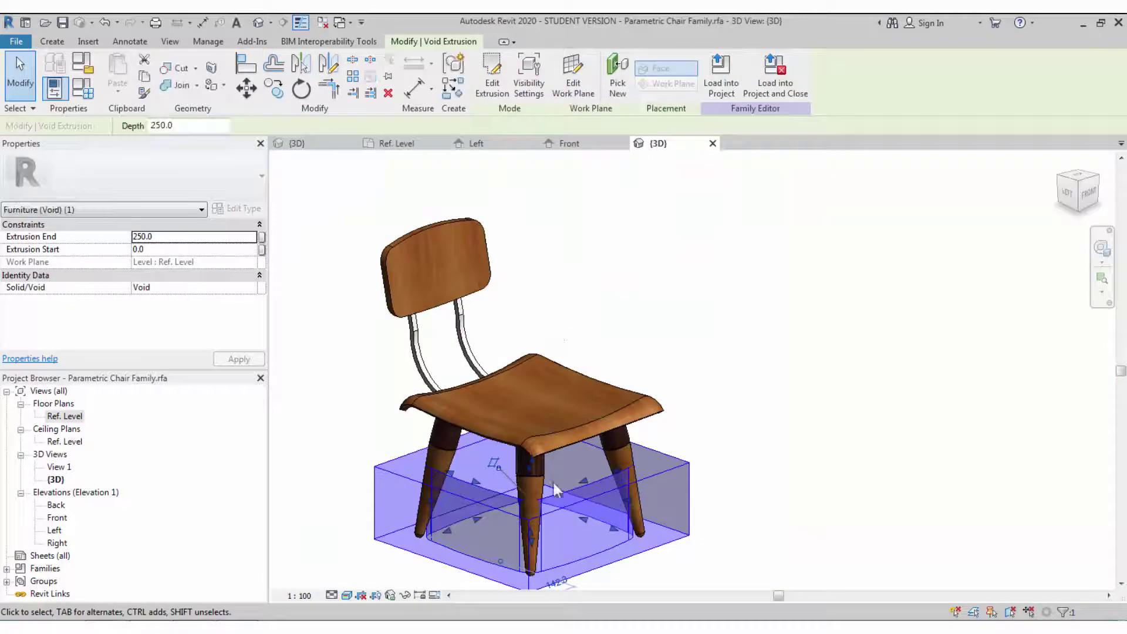
# Step: Resize the void's height in the front elevation so it runs from just below the seat to just above it
pyautogui.click(781, 433)
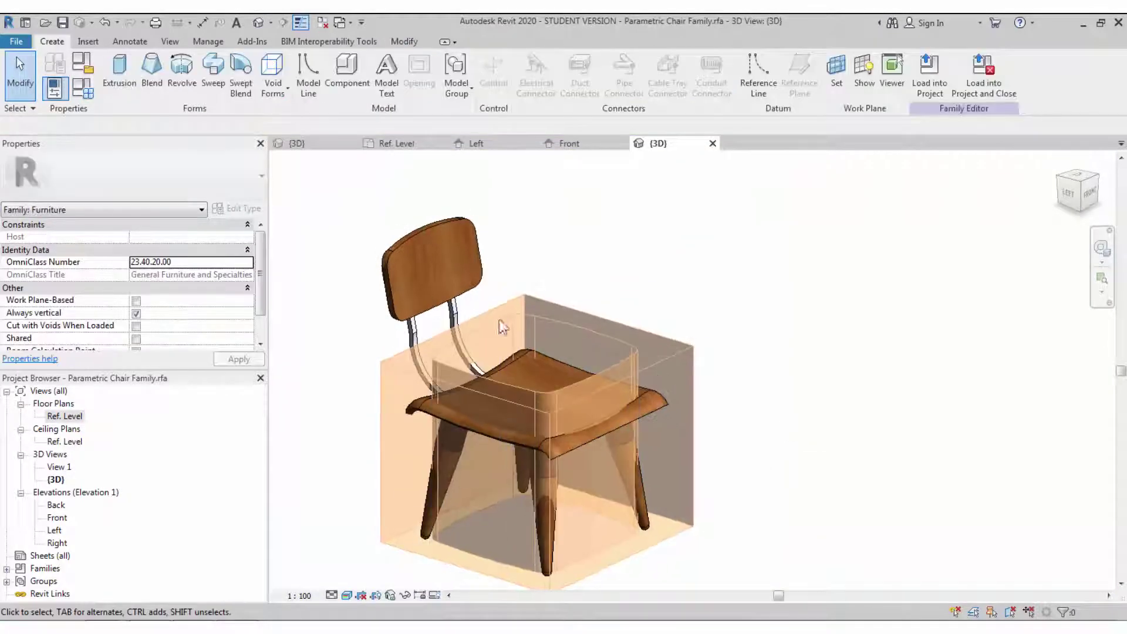
pyautogui.click(601, 389)
pyautogui.hotkey('ctrl', 'Tab')
pyautogui.moveTo(621, 525); pyautogui.dragTo(621, 406)
pyautogui.scroll(2, 619, 447)
pyautogui.hotkey('ctrl', 'z')
pyautogui.click(692, 520)
pyautogui.moveTo(621, 524); pyautogui.dragTo(614, 430)
pyautogui.scroll(3, 621, 371)
pyautogui.moveTo(624, 358); pyautogui.dragTo(624, 382)
pyautogui.click(258, 23)
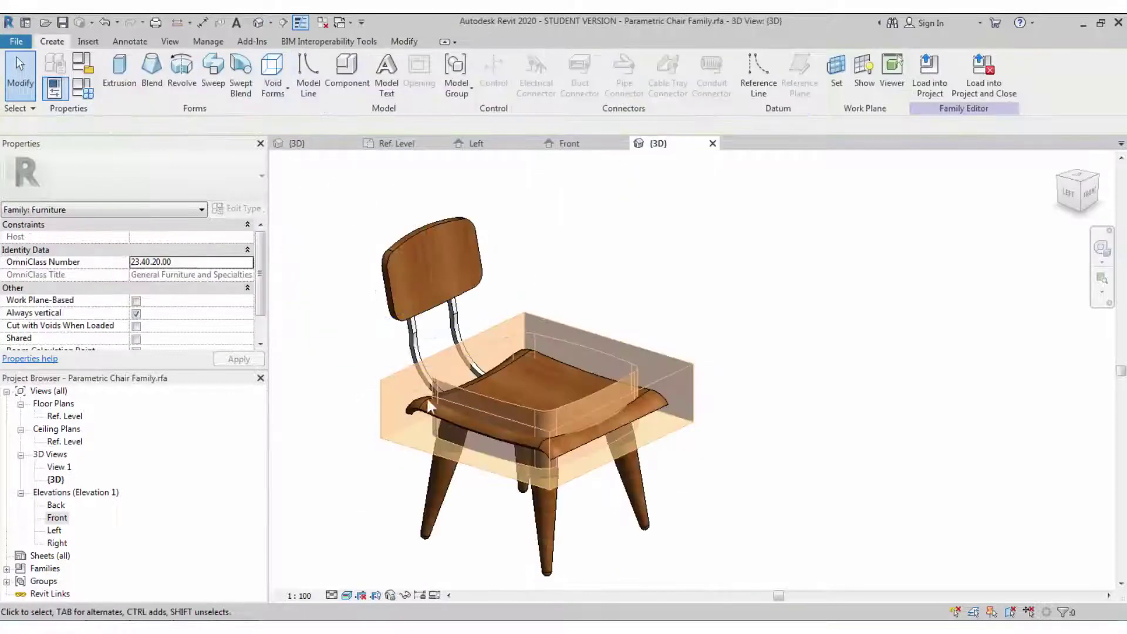
# Step: Cut the seat with the void extrusion to trim its edges to the curved outline, and inspect the chair in 3D
pyautogui.click(459, 344)
pyautogui.click(186, 70)
pyautogui.click(530, 442)
pyautogui.click(529, 441)
pyautogui.keyDown('shift'); pyautogui.moveTo(360, 448); pyautogui.dragTo(390, 482, button='middle'); pyautogui.keyUp('shift')
pyautogui.keyDown('shift'); pyautogui.moveTo(390, 483); pyautogui.dragTo(398, 469, button='middle'); pyautogui.keyUp('shift')
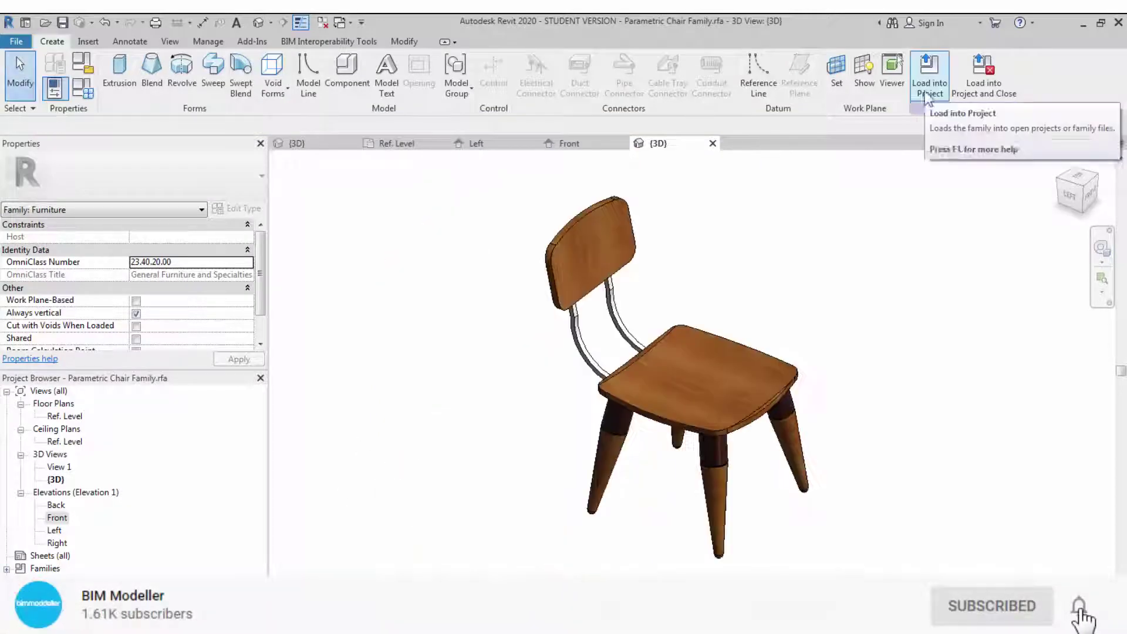
# Step: Flex the family by applying a Chair Width of 550, and restore it to 450
pyautogui.click(86, 92)
pyautogui.doubleClick(202, 295)
pyautogui.write('550')
pyautogui.click(400, 563)
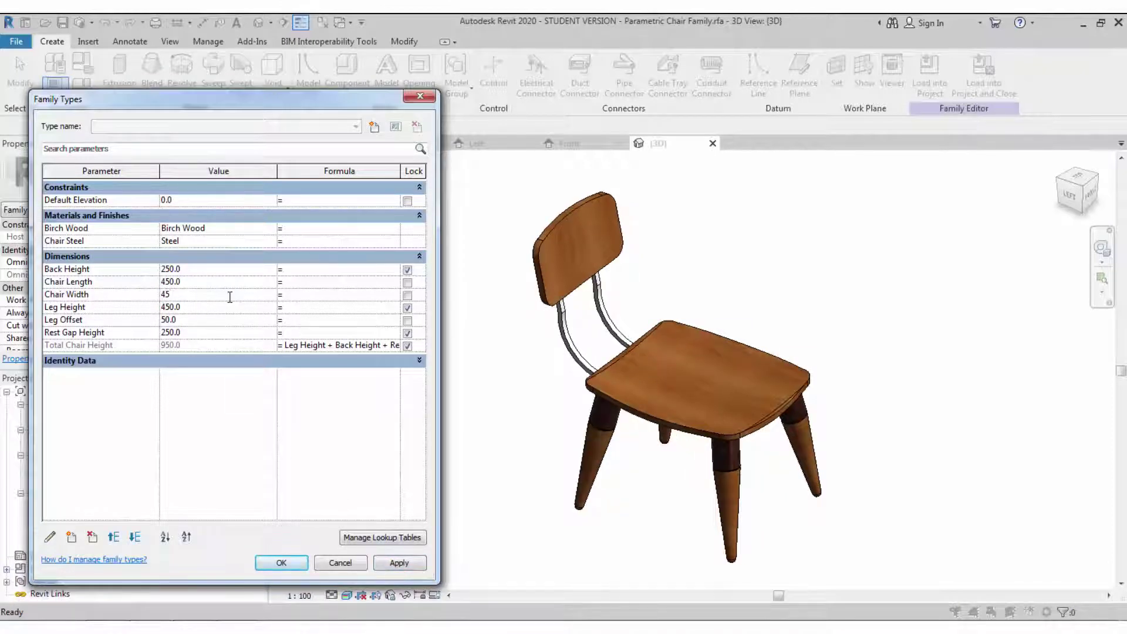
# Step: Flex the family by applying a Chair Length of 550, and close the family types
pyautogui.doubleClick(207, 287)
pyautogui.write('550')
pyautogui.click(399, 563)
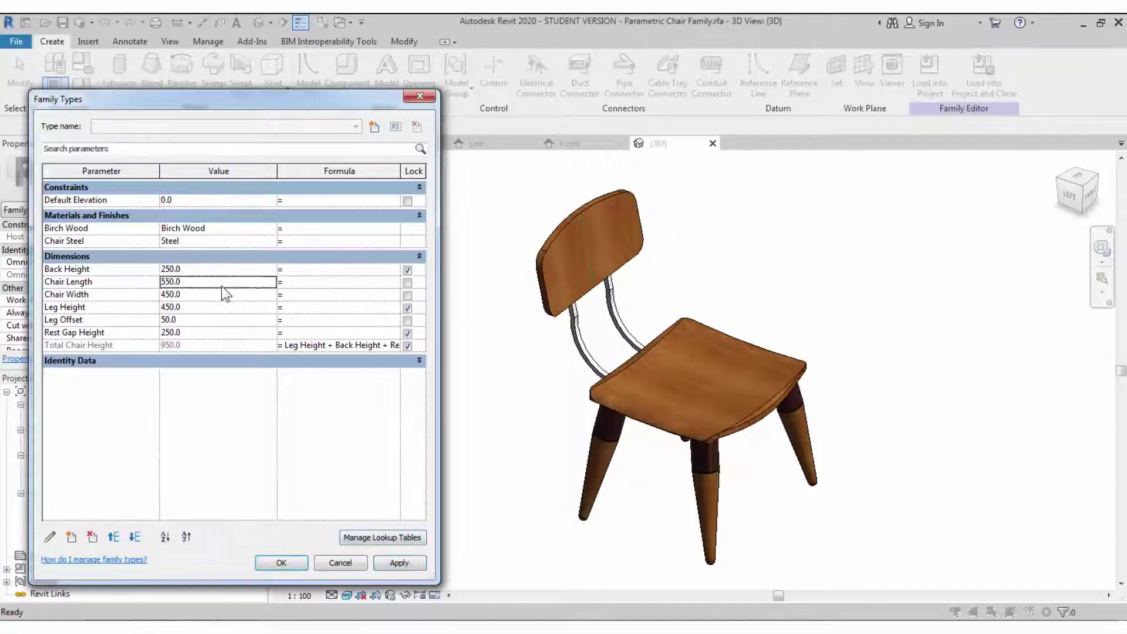
pyautogui.click(281, 563)
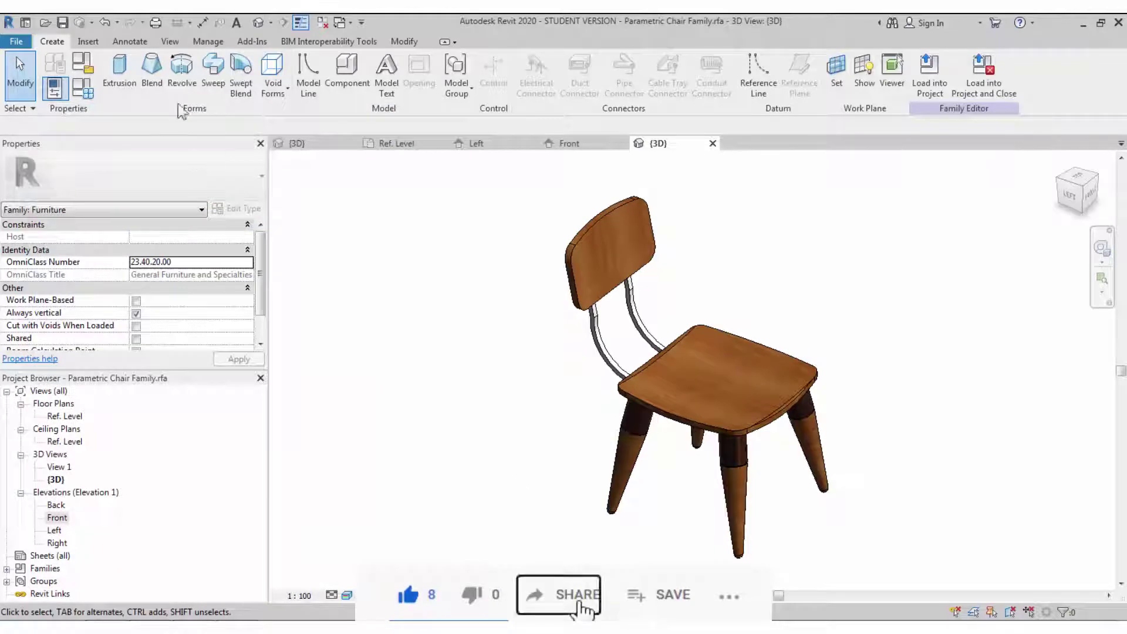
# Step: Load the chair family into the project and place two chairs along one of the small wooden tables
pyautogui.click(933, 84)
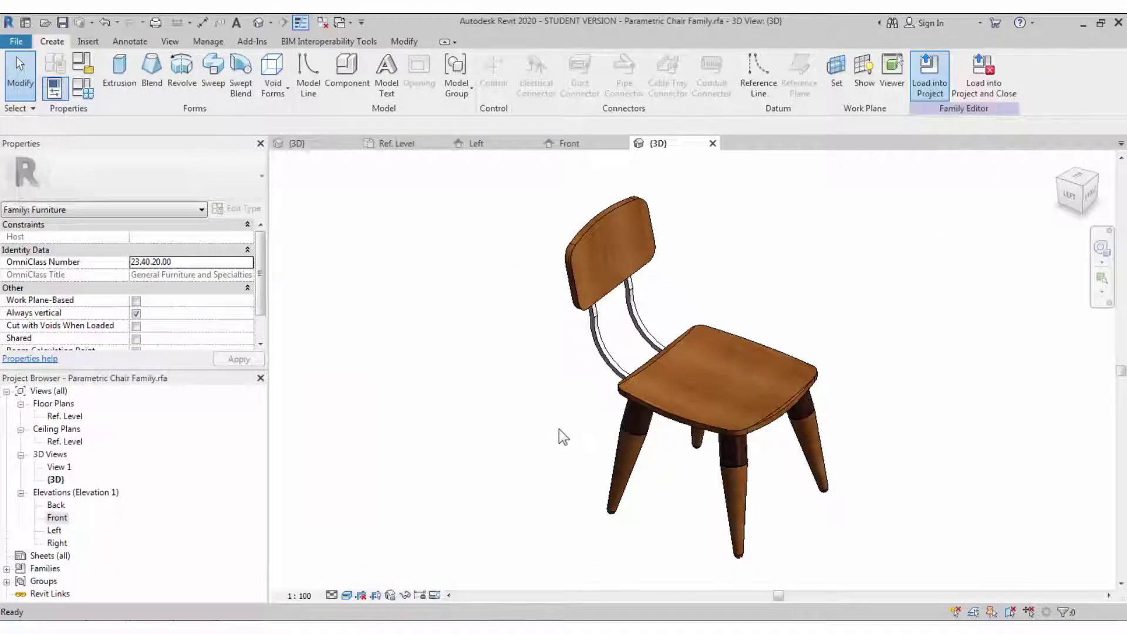
pyautogui.keyDown('shift'); pyautogui.moveTo(472, 429); pyautogui.dragTo(561, 506, button='middle'); pyautogui.keyUp('shift')
pyautogui.keyDown('shift'); pyautogui.moveTo(376, 510); pyautogui.dragTo(436, 588, button='middle'); pyautogui.keyUp('shift')
pyautogui.click(382, 528)
pyautogui.click(354, 478)
# Step: Place two more chairs along the other small wooden table, end the placement and review the furniture group
pyautogui.moveTo(352, 477); pyautogui.dragTo(485, 518, button='middle')
pyautogui.click(429, 418)
pyautogui.click(394, 367)
pyautogui.keyDown('shift'); pyautogui.moveTo(570, 454); pyautogui.dragTo(675, 497, button='middle'); pyautogui.keyUp('shift')
pyautogui.press('Escape')
pyautogui.scroll(-3, 632, 428)
pyautogui.scroll(3, 460, 503)
pyautogui.scroll(-2, 543, 460)
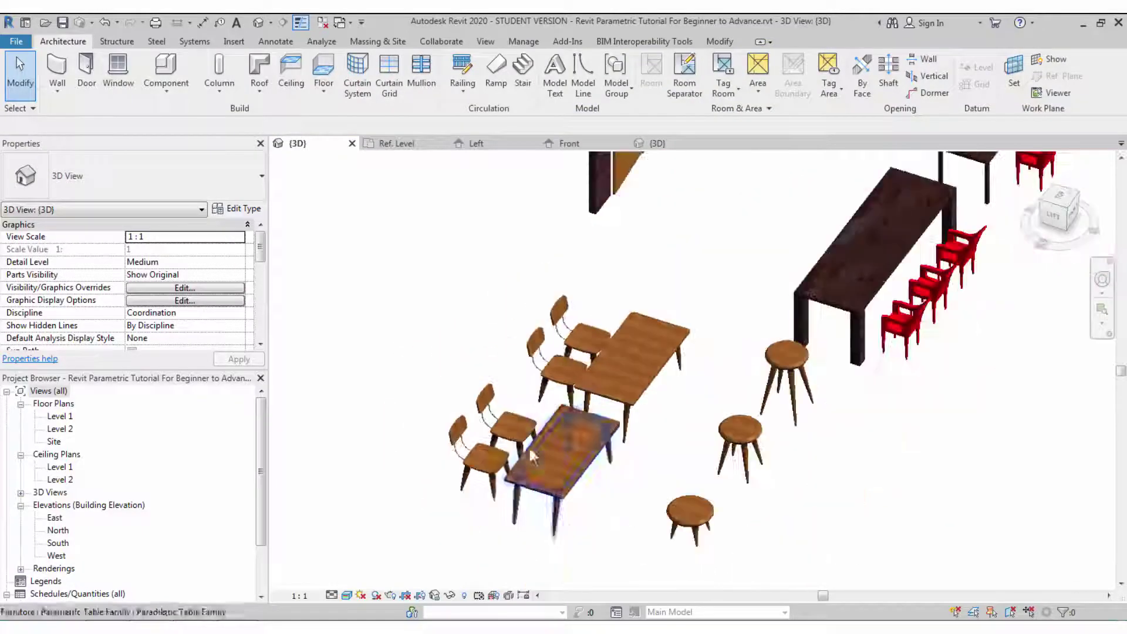
pyautogui.scroll(1, 604, 512)
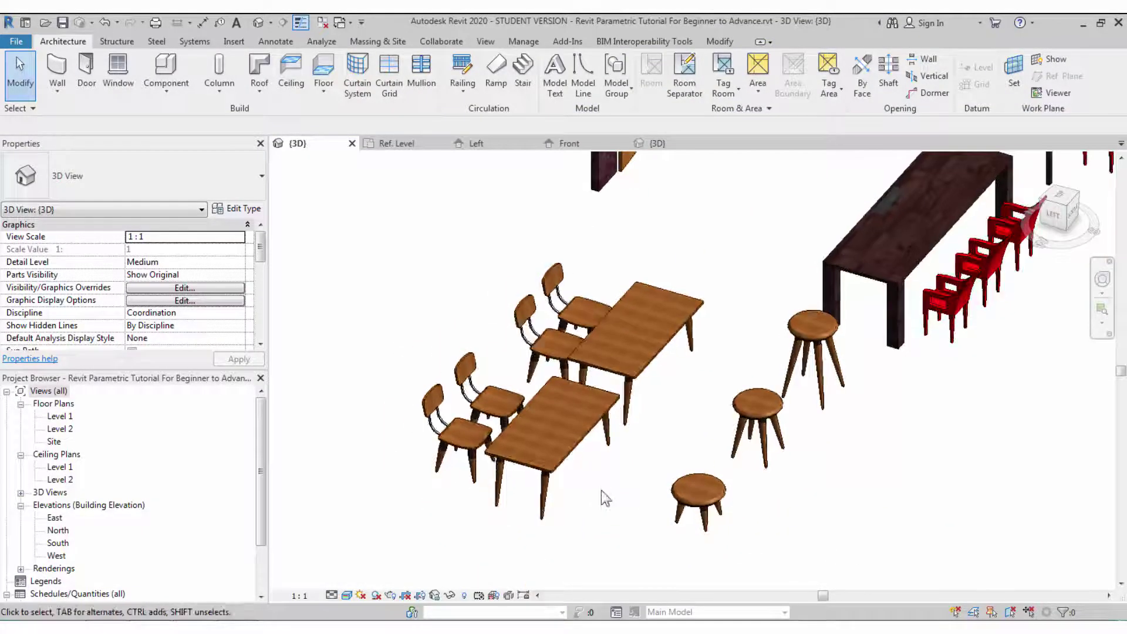